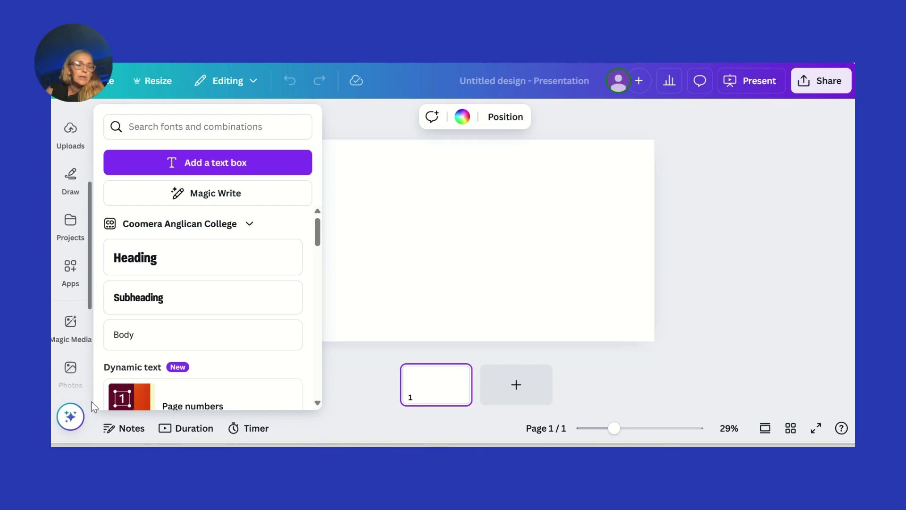
Step: Generate Magic Media images from the prompt "Birds eye view of cottage with flower gardens"
click(73, 319)
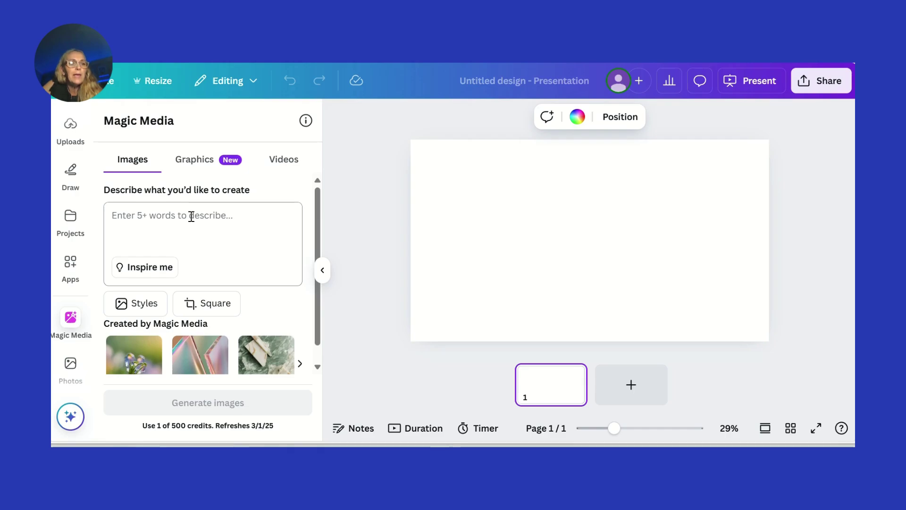
text(Bi)
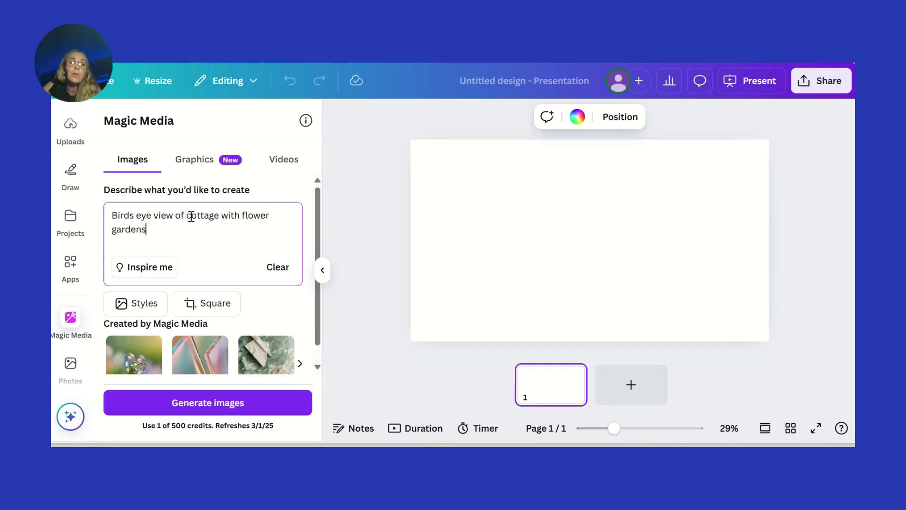
key(Return)
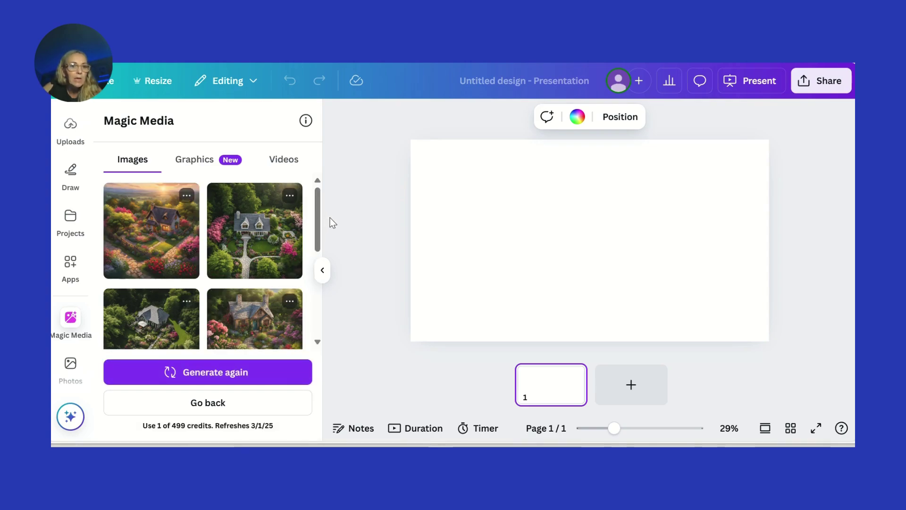
Step: Add the generated aerial image of the grey-roofed cottage with a straight stone path to the page and set it as the background
scroll(319, 229, down, 3)
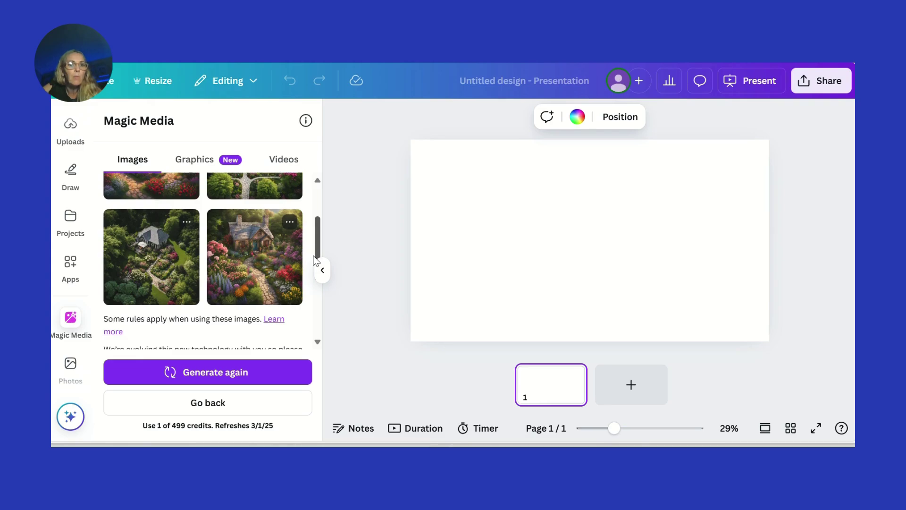
scroll(311, 222, up, 3)
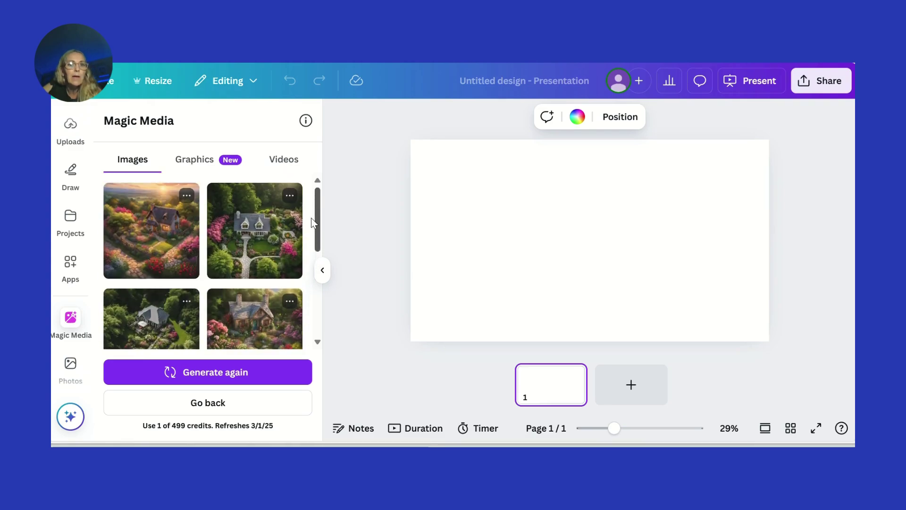
click(253, 230)
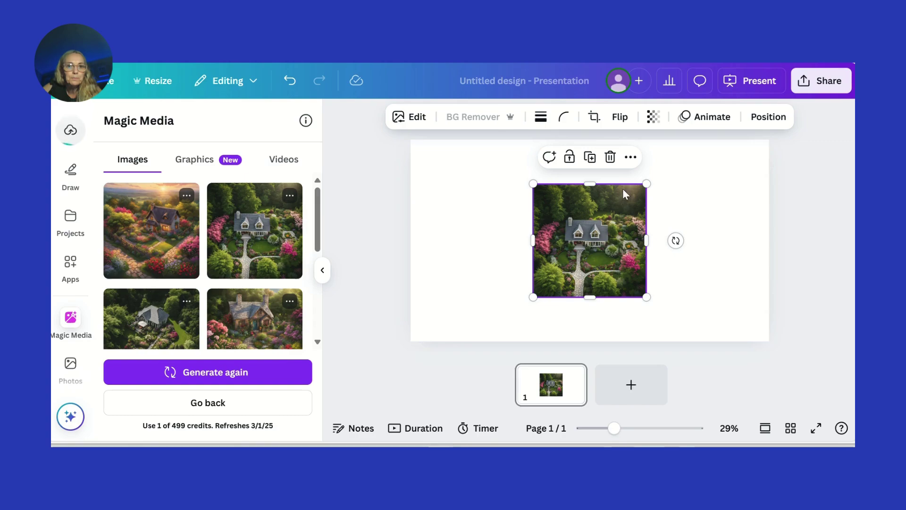
click(631, 158)
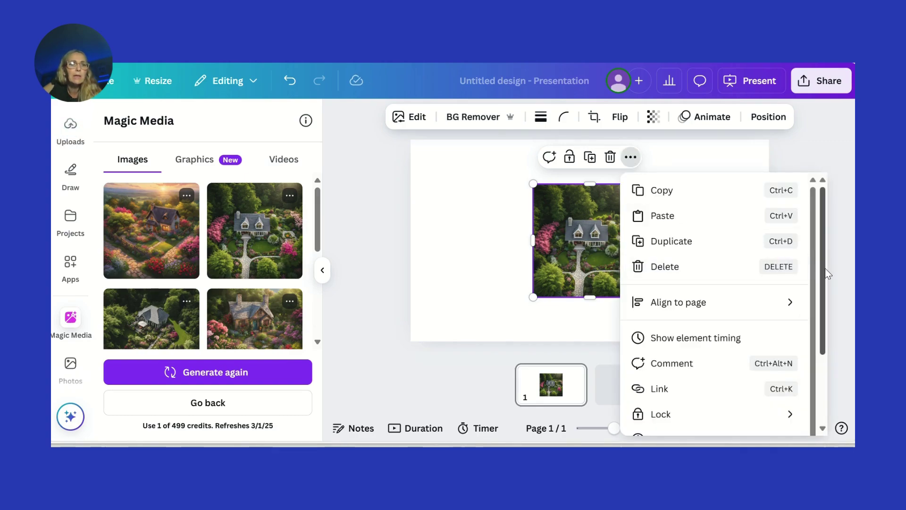
scroll(825, 268, down, 3)
click(665, 372)
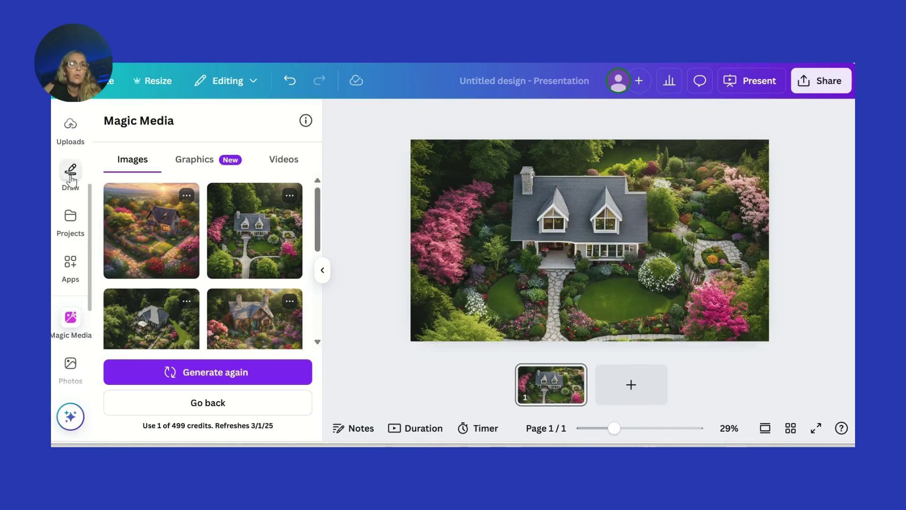
Step: Search the elements library for "butterflies" and show all the matching graphics
scroll(75, 261, up, 4)
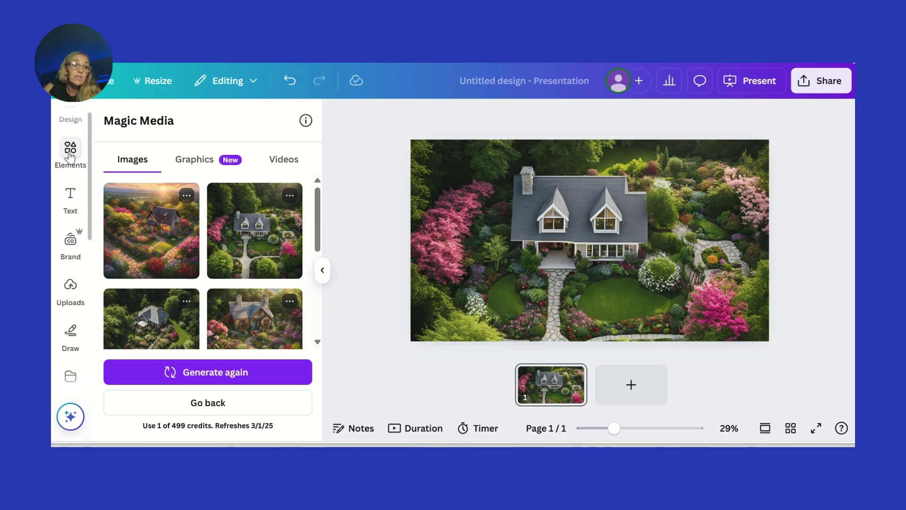
click(70, 156)
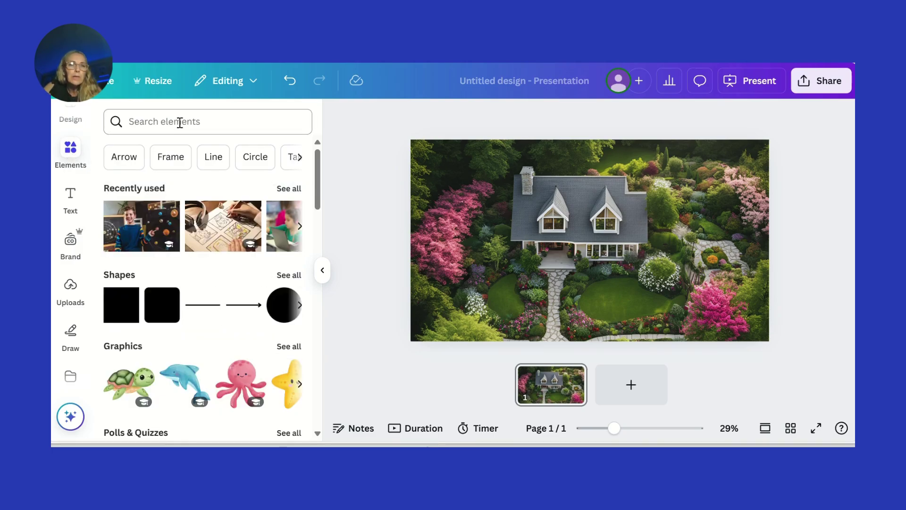
click(180, 122)
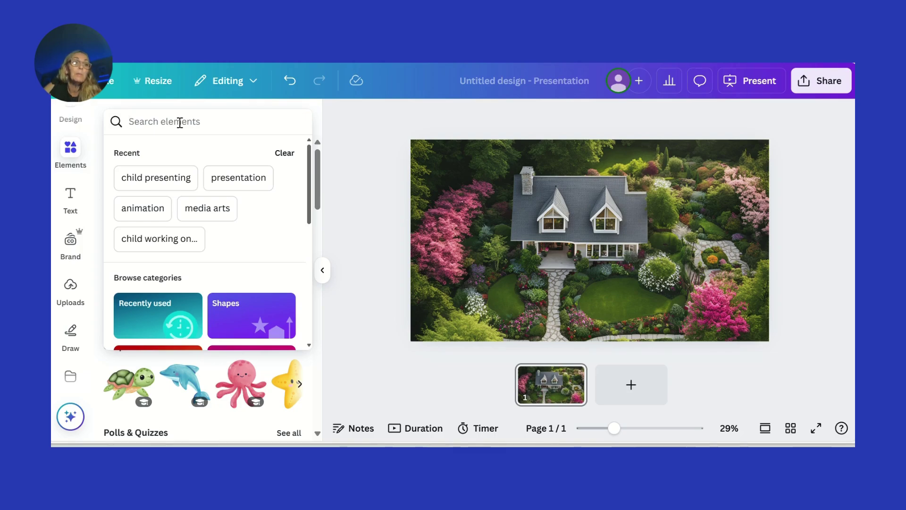
text(butterfl)
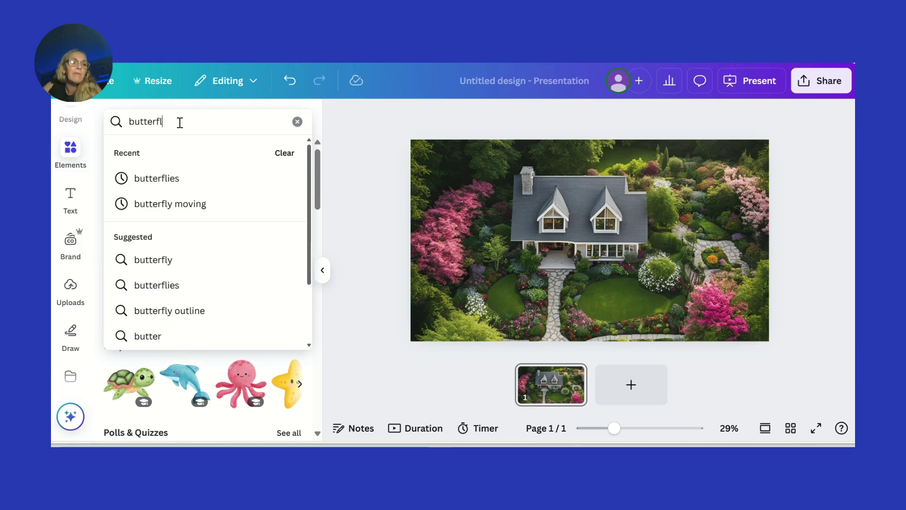
text(ies)
key(Return)
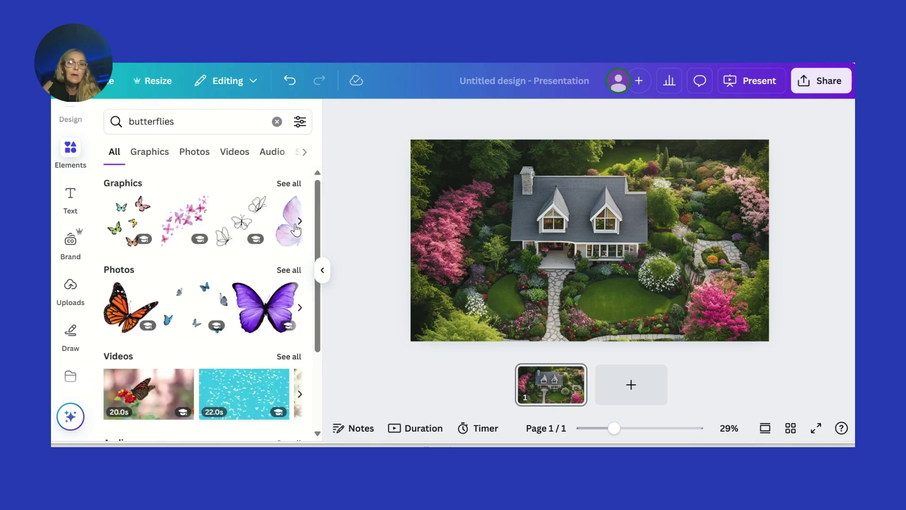
click(290, 184)
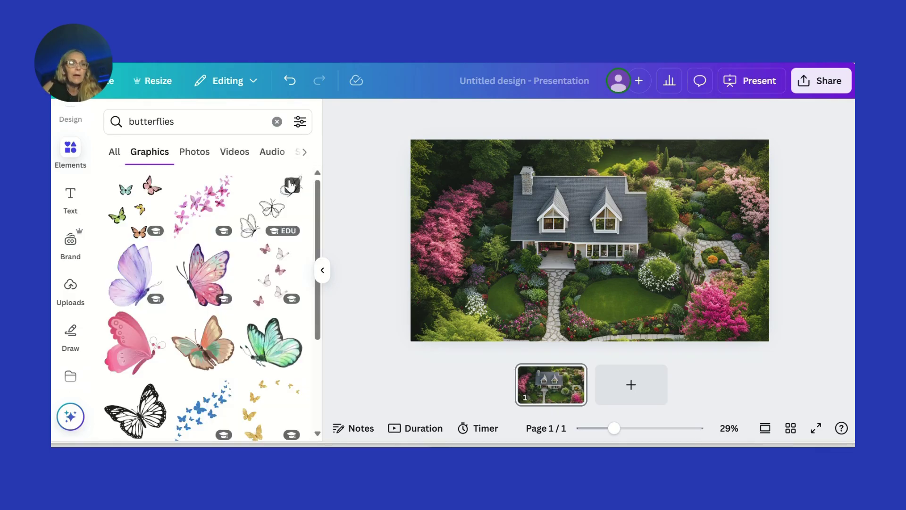
Step: Add the orange monarch butterfly graphic, shrink it to a tiny size and place it by the pink bush in the garden's lower right
drag(318, 200, 318, 323)
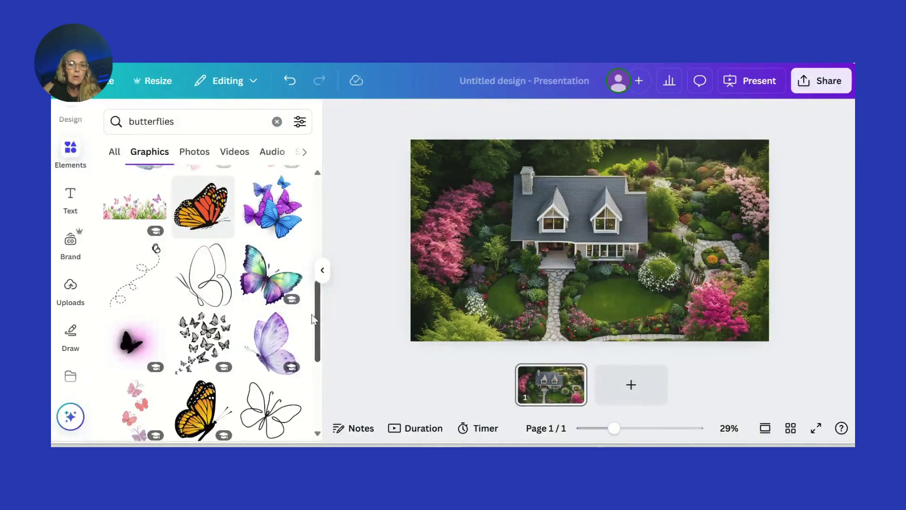
click(196, 226)
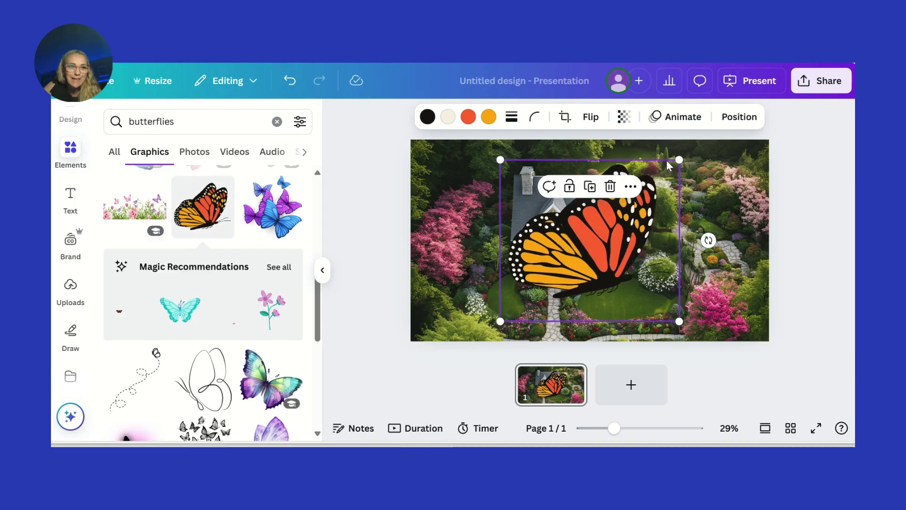
drag(679, 159, 512, 312)
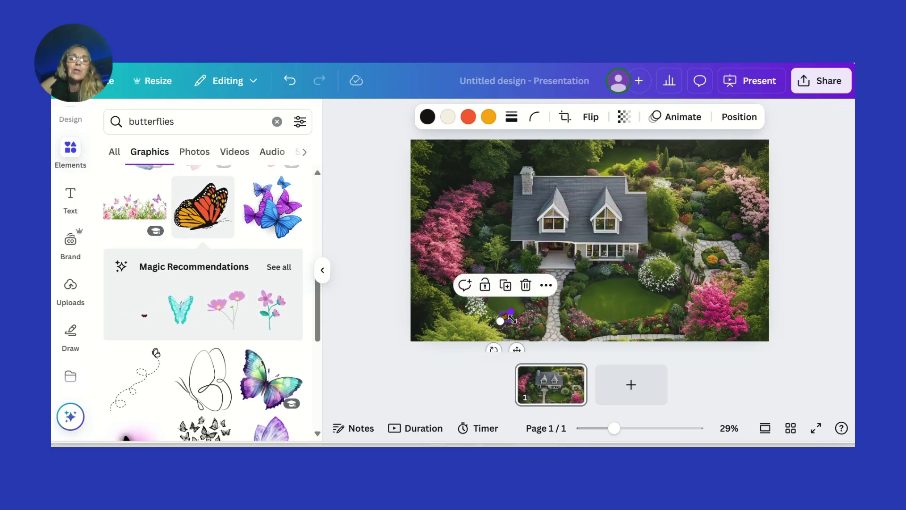
drag(518, 350, 715, 328)
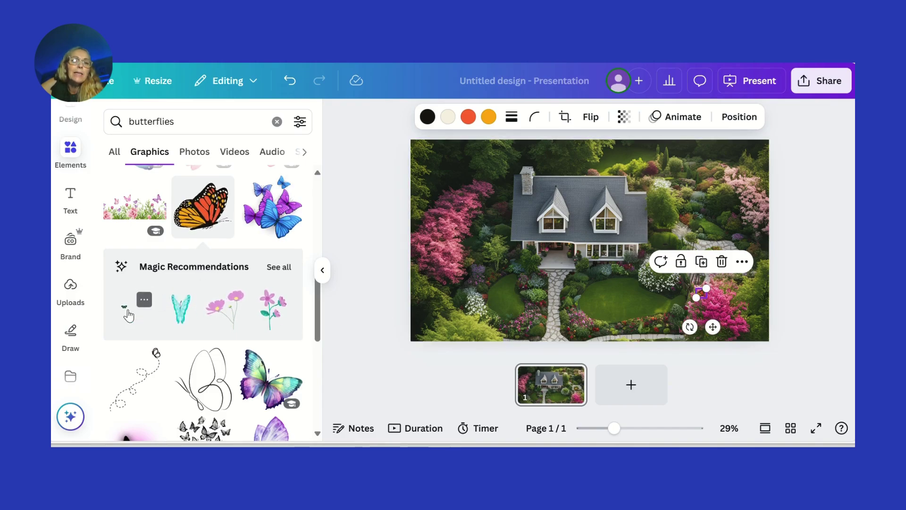
Step: Add the recommended animated red and purple butterfly, shrink it and place it over the shrubs in the page's lower-left corner
click(141, 305)
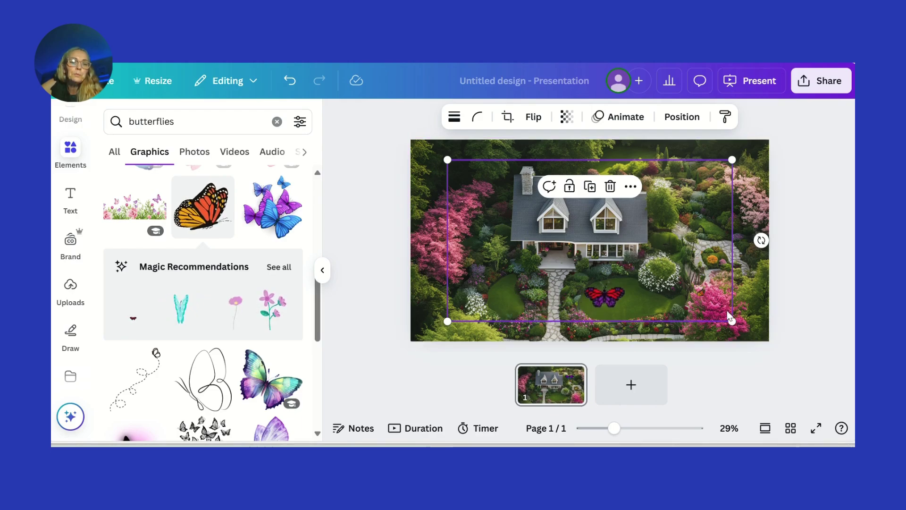
drag(732, 321, 452, 327)
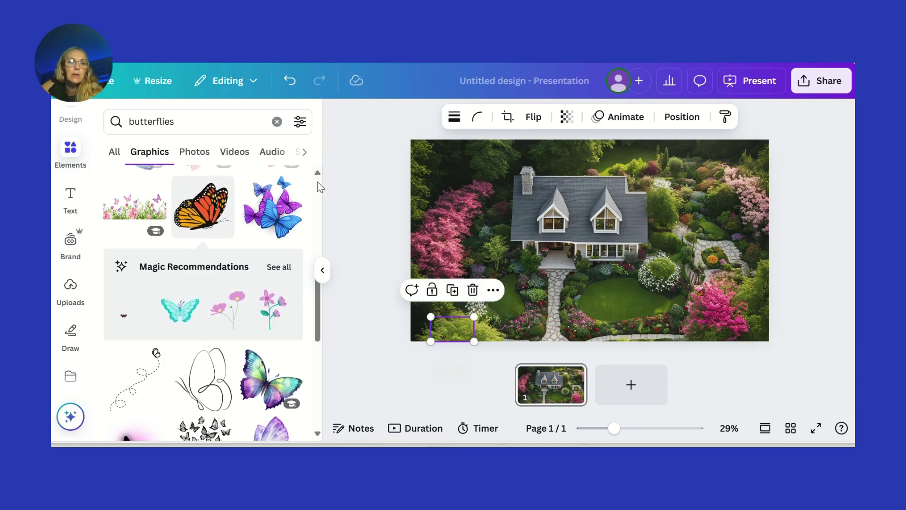
Step: Search elements for "birds flying", add the animated blue and white bird, shrink it and place it near the page's upper-right corner
drag(189, 121, 102, 125)
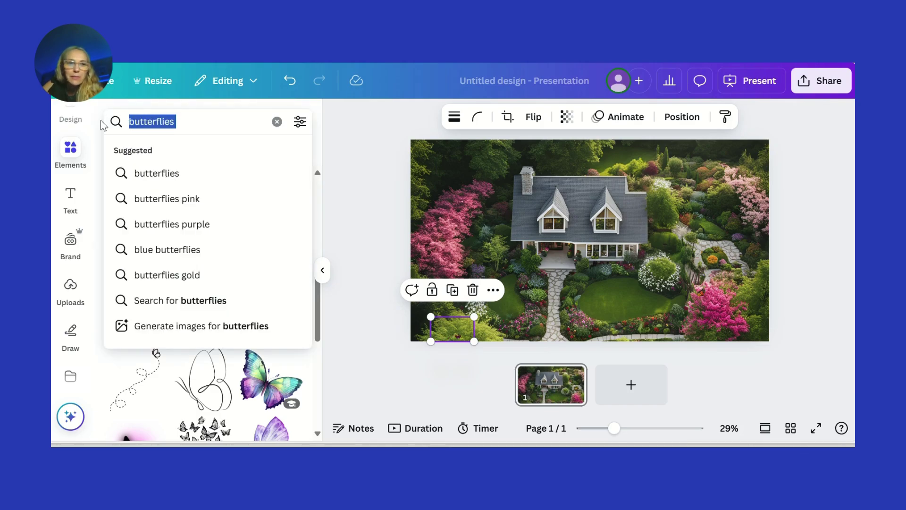
text(birds flying)
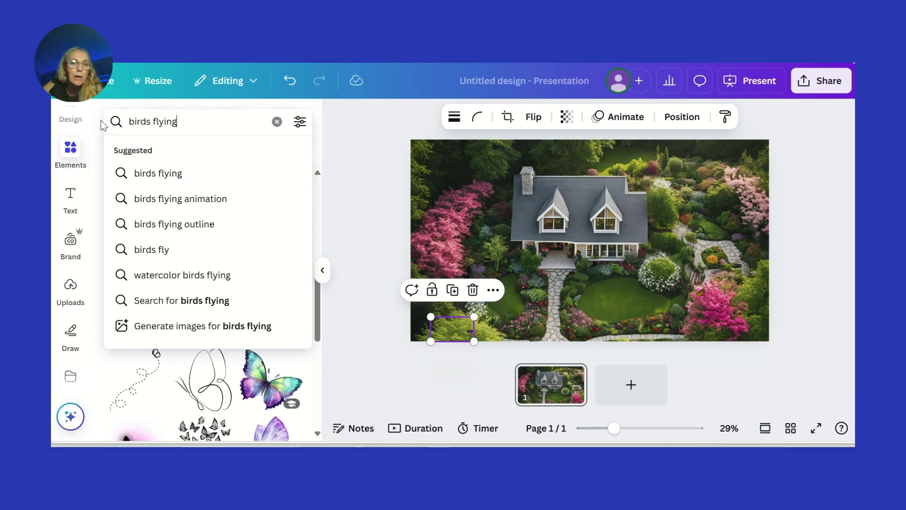
key(Return)
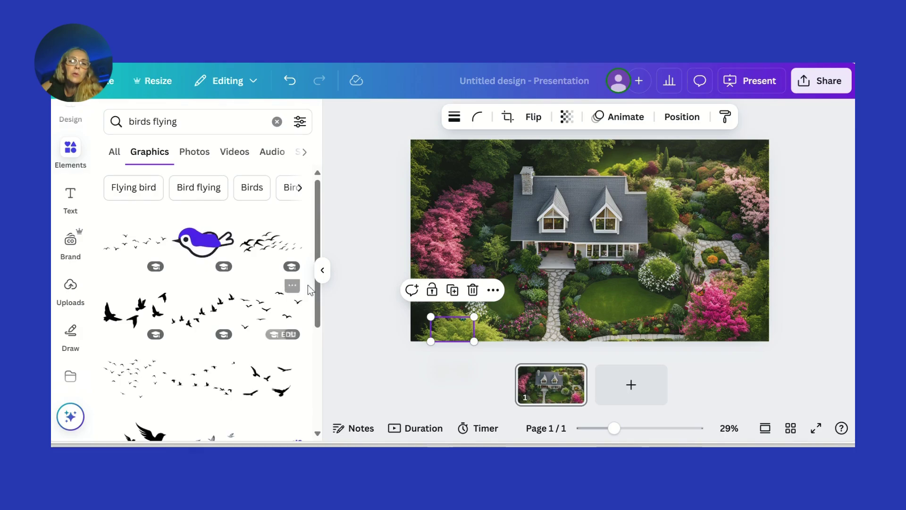
click(203, 242)
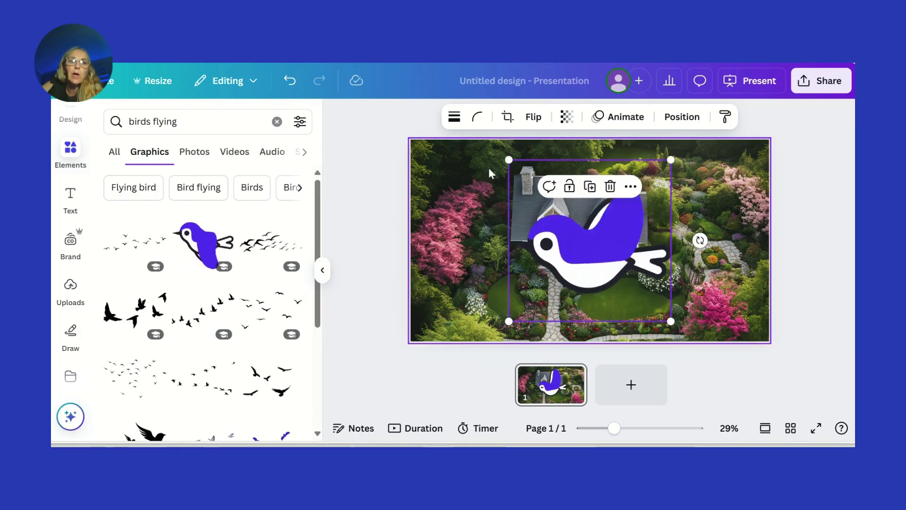
drag(509, 159, 770, 198)
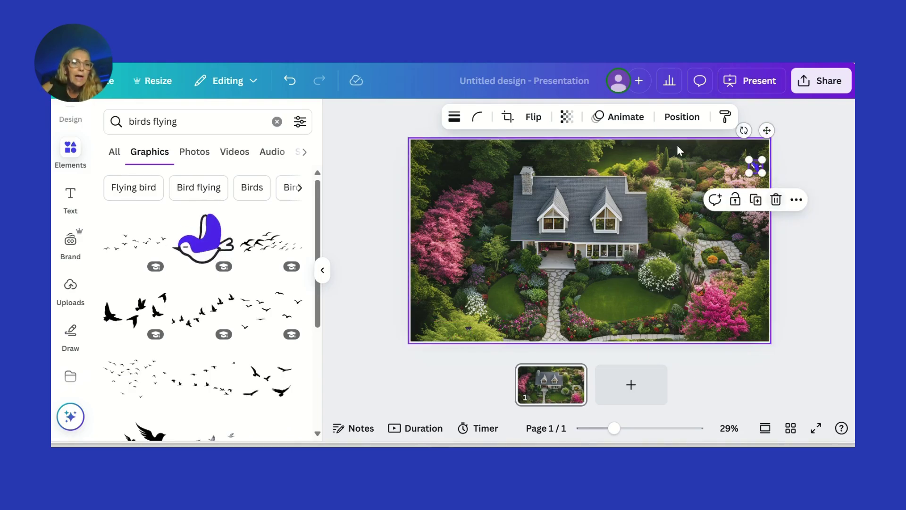
Step: Create a custom animation for the blue bird along a wavy path leftward across the top of the page and past its edge
click(604, 118)
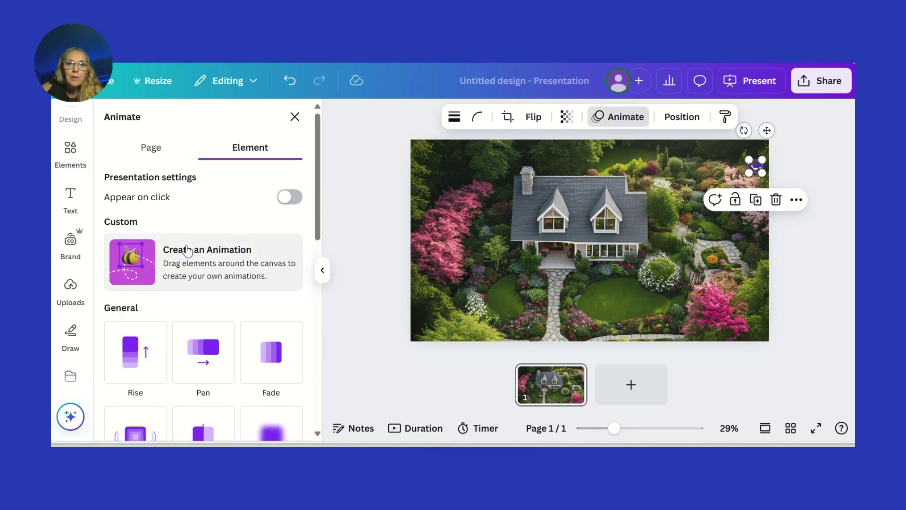
click(157, 267)
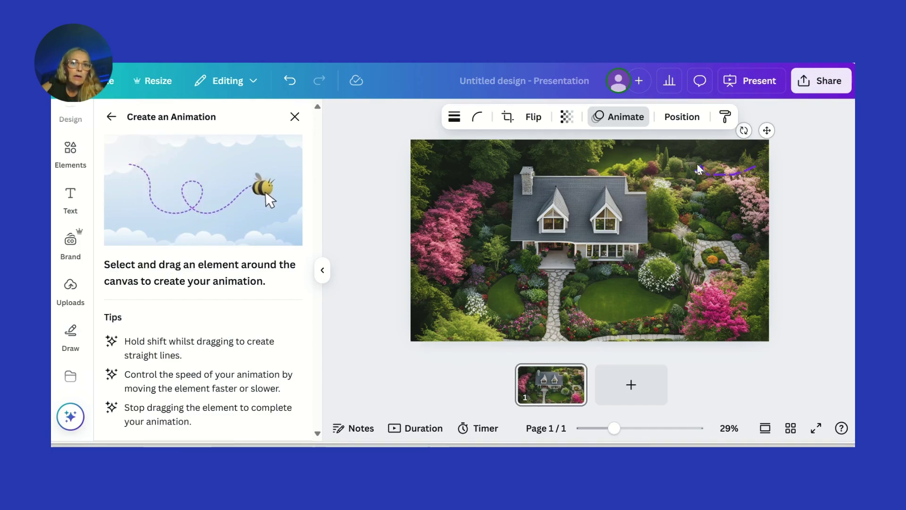
drag(660, 164, 605, 167)
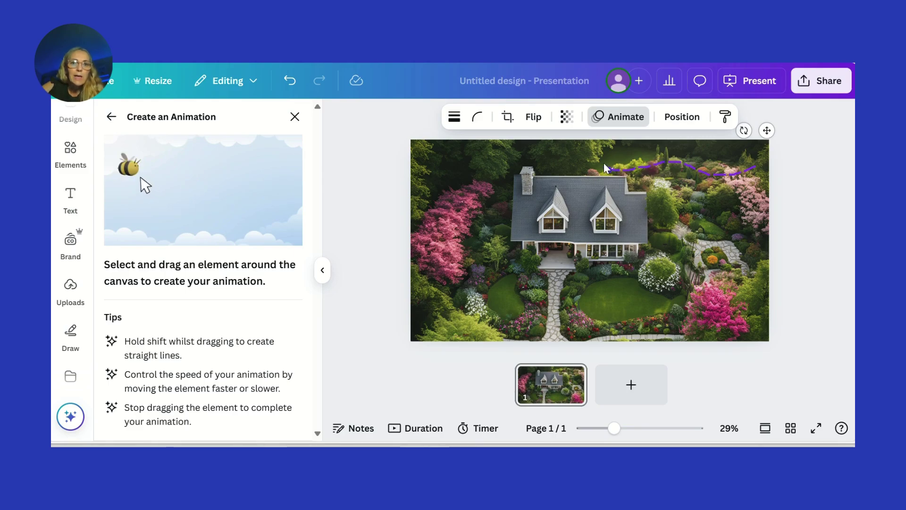
drag(517, 163, 395, 183)
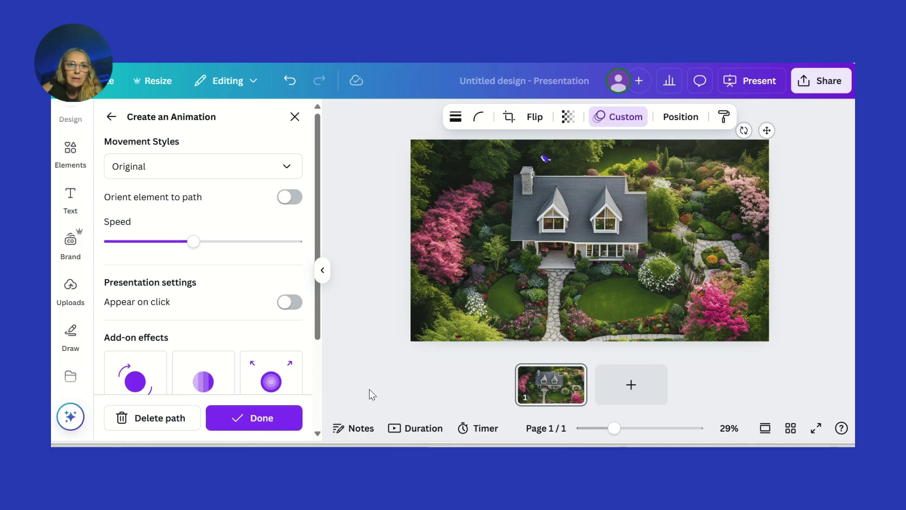
click(255, 425)
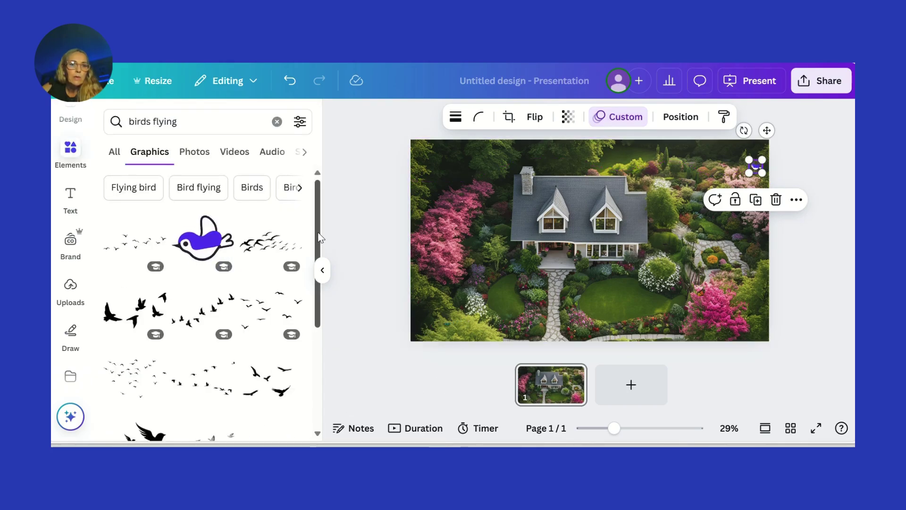
Step: Add the animated white butterfly from the bird graphics, shrink it and place it over the pink tree on the page's left side
scroll(320, 273, down, 2)
scroll(319, 288, down, 4)
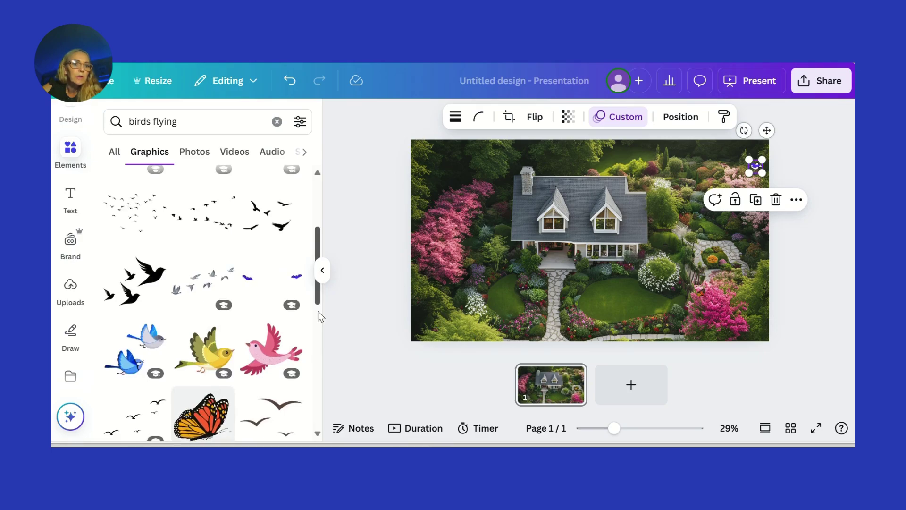
scroll(321, 339, down, 3)
scroll(322, 359, down, 2)
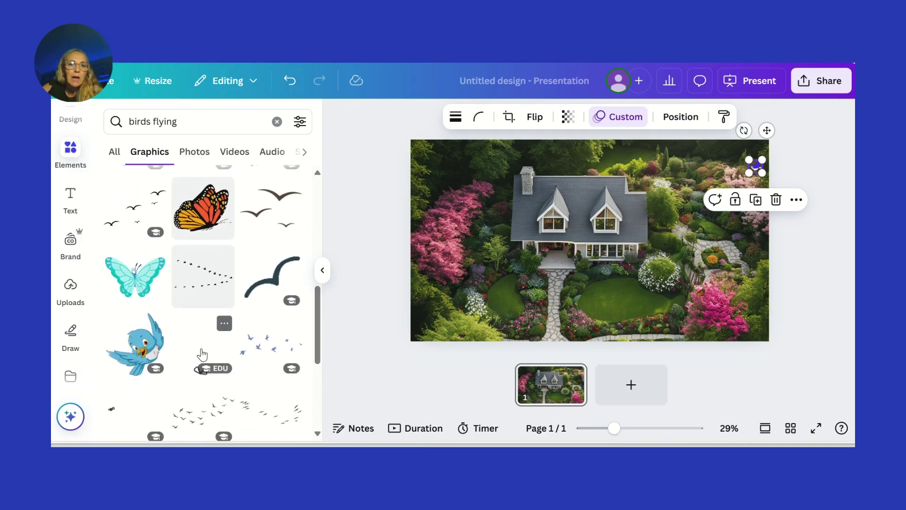
click(217, 343)
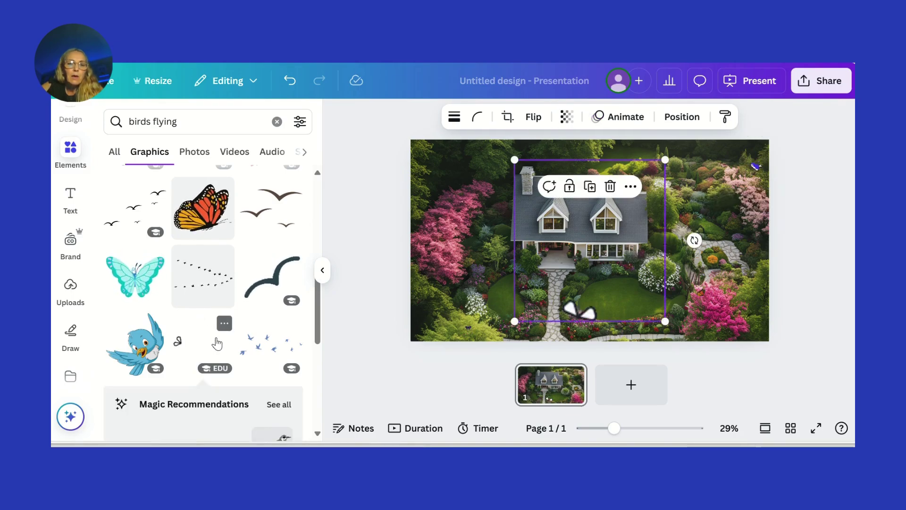
drag(515, 161, 462, 222)
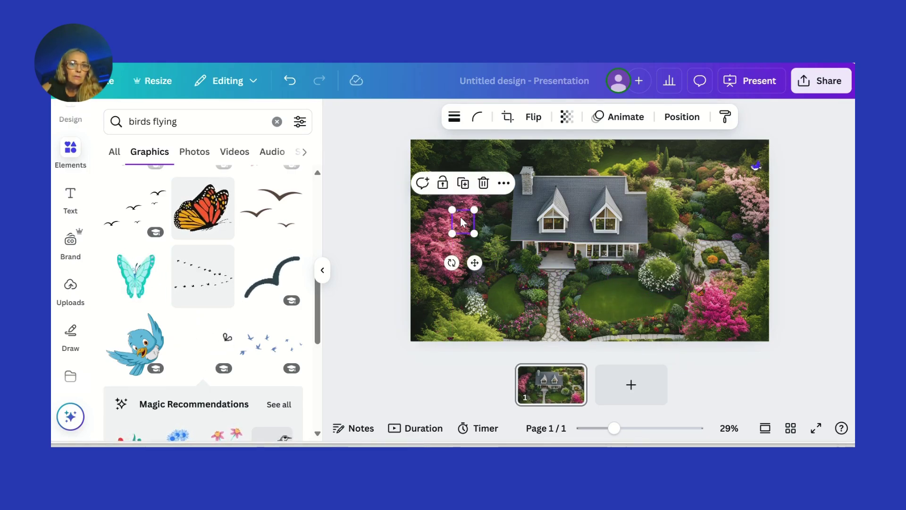
drag(470, 263, 453, 296)
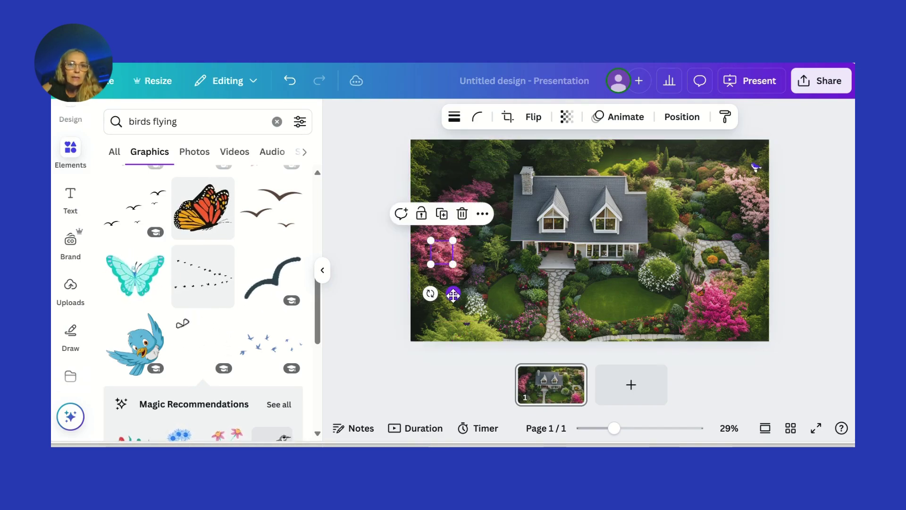
Step: Move the white butterfly from the pink tree to just above the white flowers beside the stone path
click(442, 211)
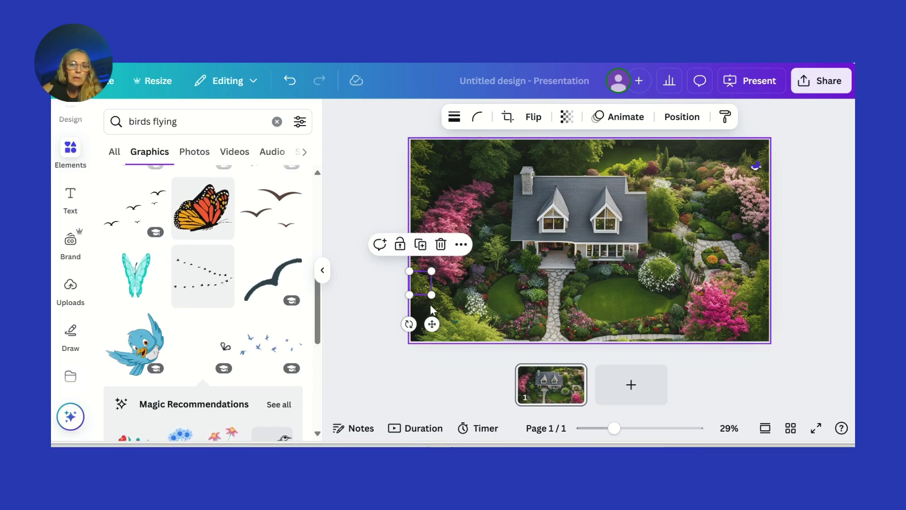
drag(432, 324, 489, 326)
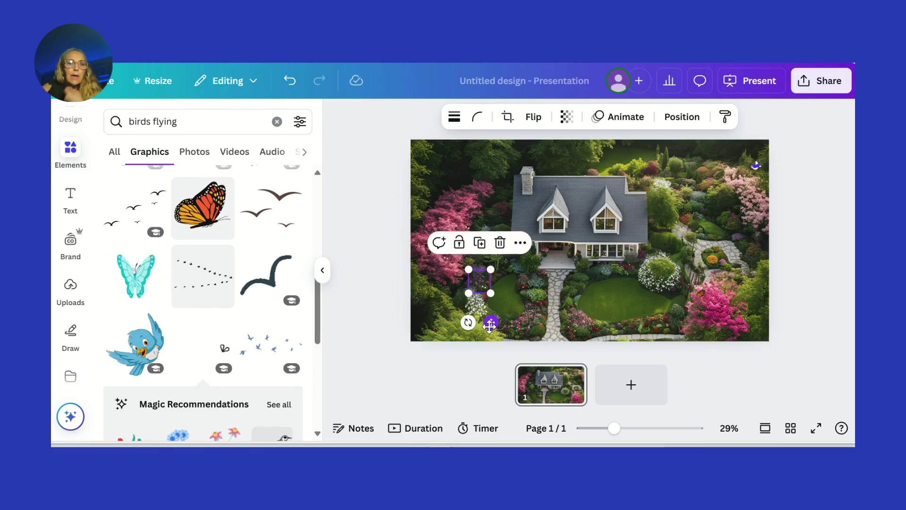
click(381, 194)
Step: Search the graphics for "person walking" and try out the animated ponytailed walking girl on the page, then remove it
drag(181, 121, 58, 121)
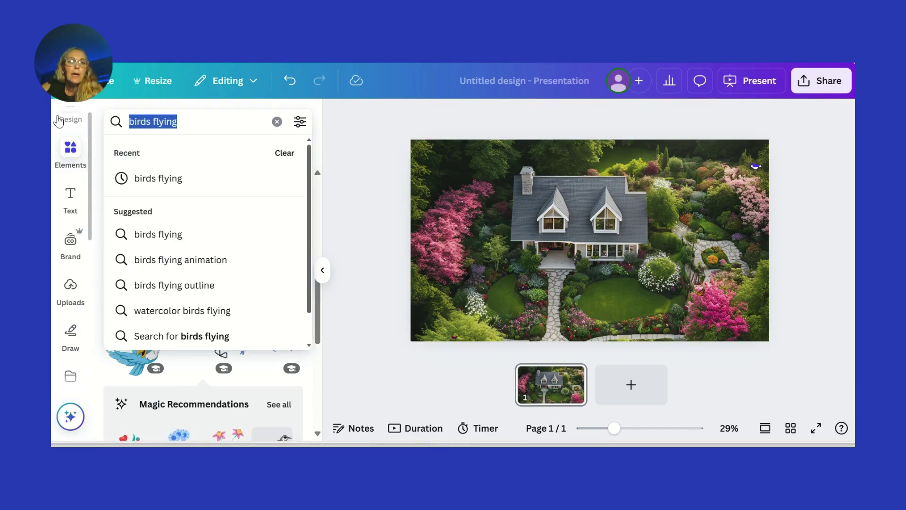
text(person w)
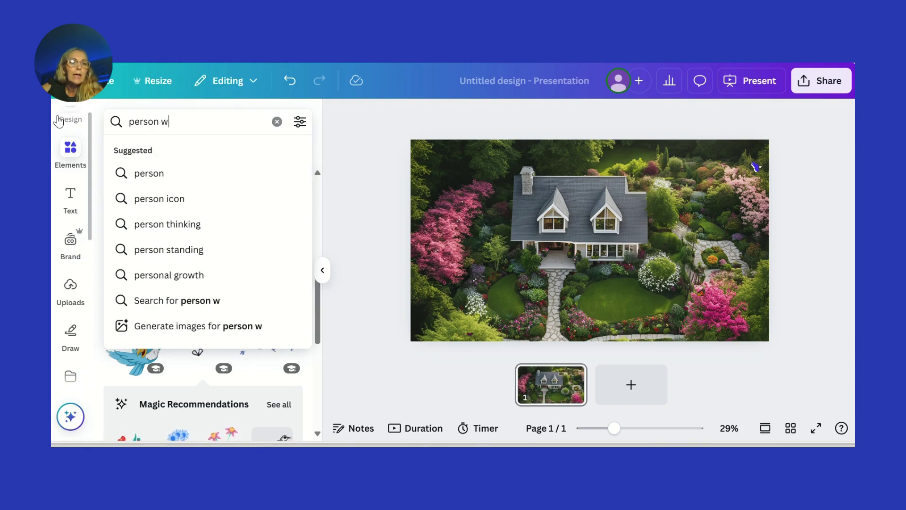
text(alking)
key(Return)
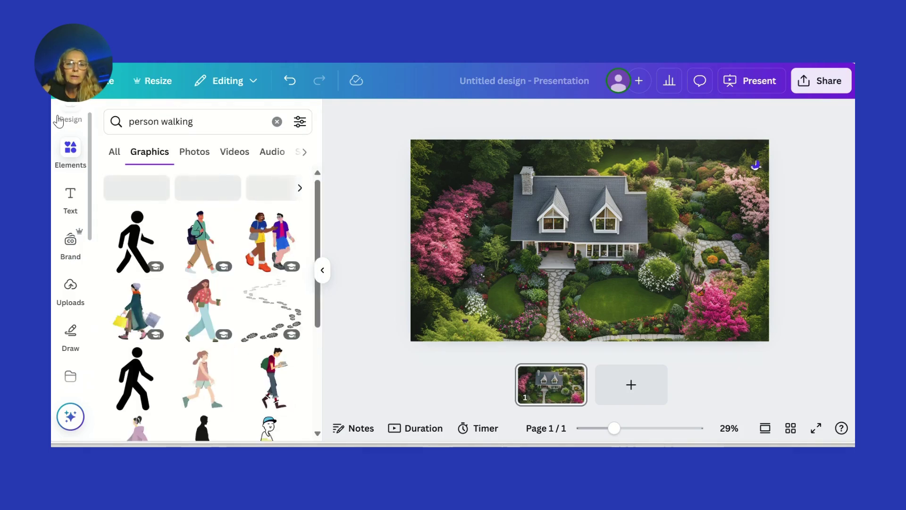
click(203, 375)
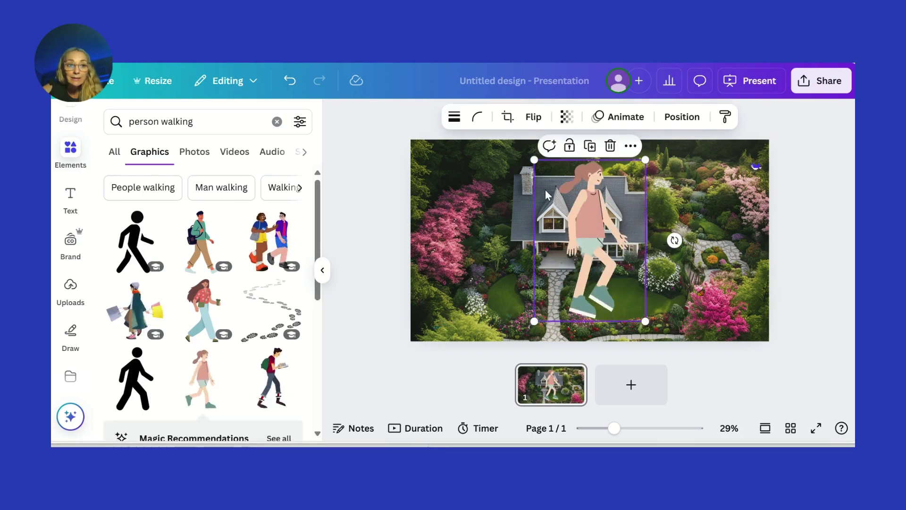
click(620, 149)
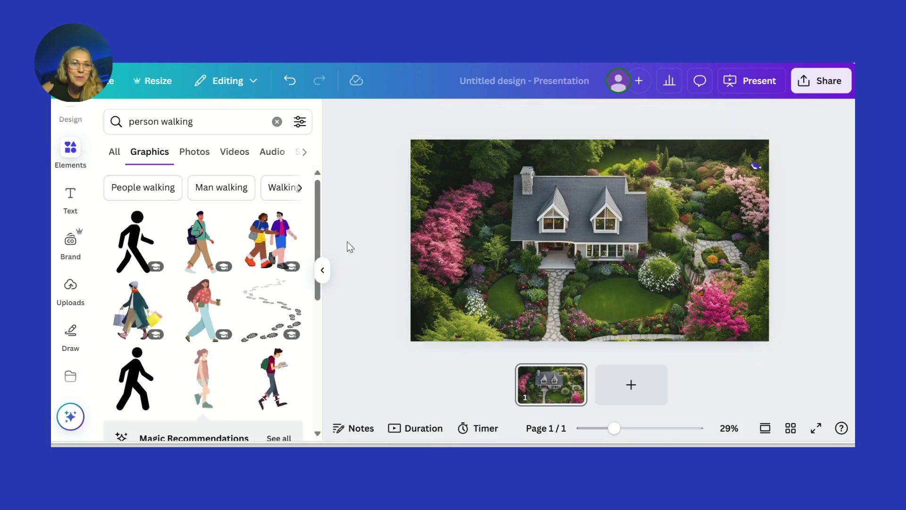
Step: Look through the "person walking" graphics for an animated figure that suits the garden scene
scroll(319, 222, down, 4)
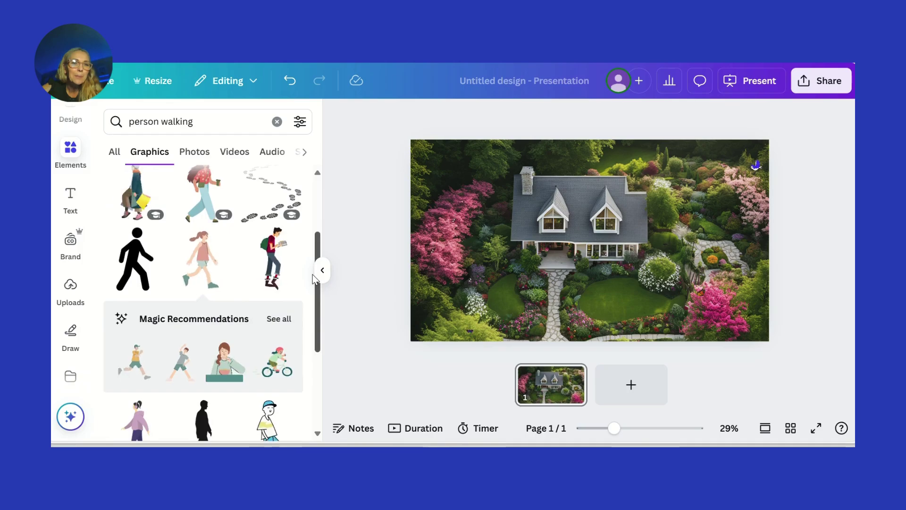
scroll(305, 326, down, 2)
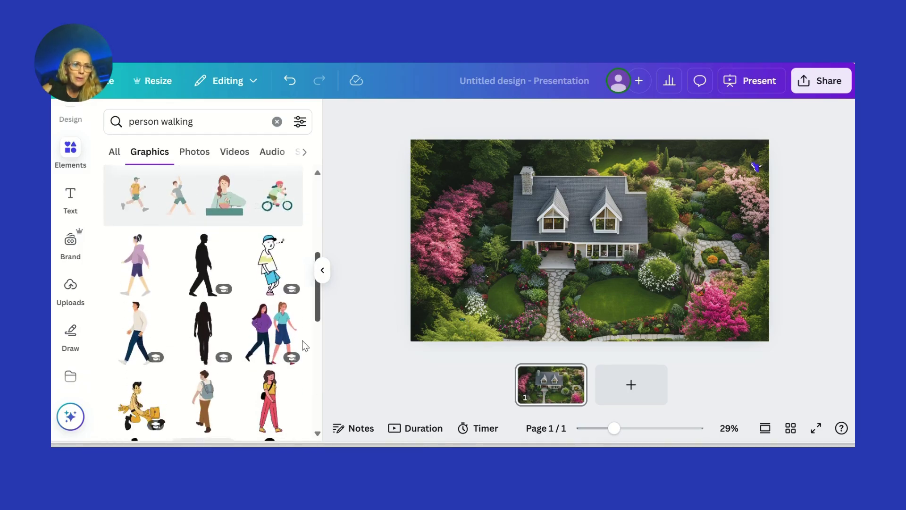
scroll(301, 350, down, 1)
scroll(297, 356, down, 3)
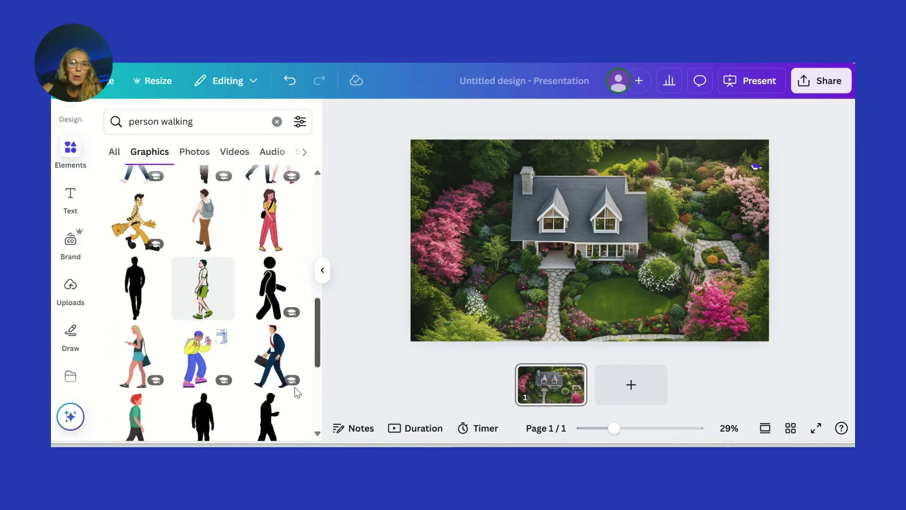
scroll(295, 388, down, 2)
scroll(292, 424, down, 4)
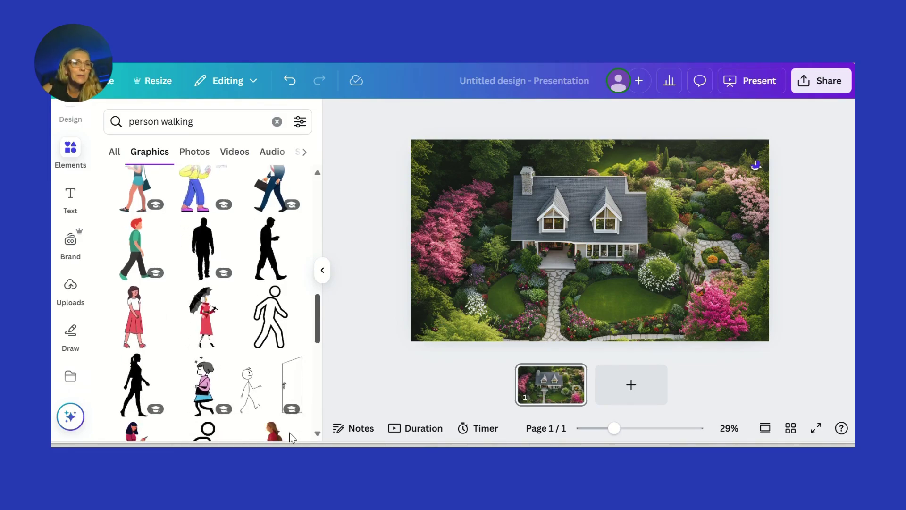
scroll(210, 303, down, 1)
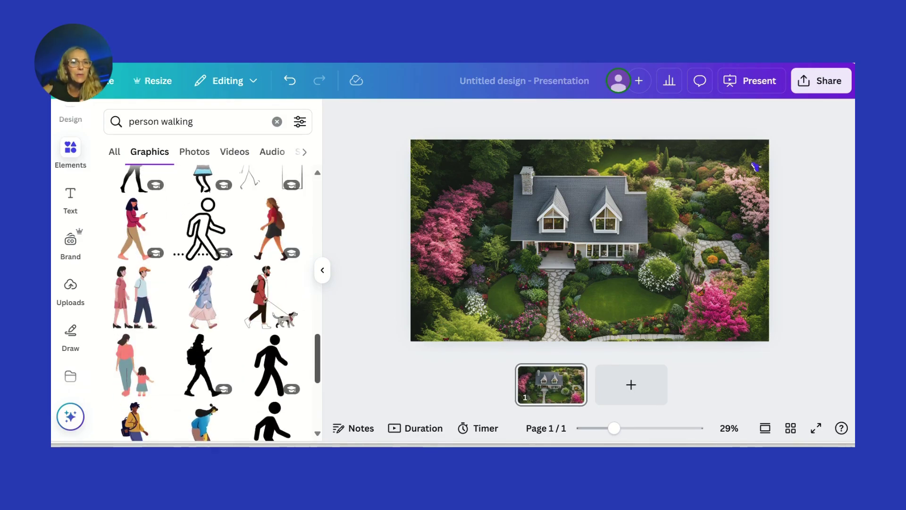
scroll(210, 302, up, 1)
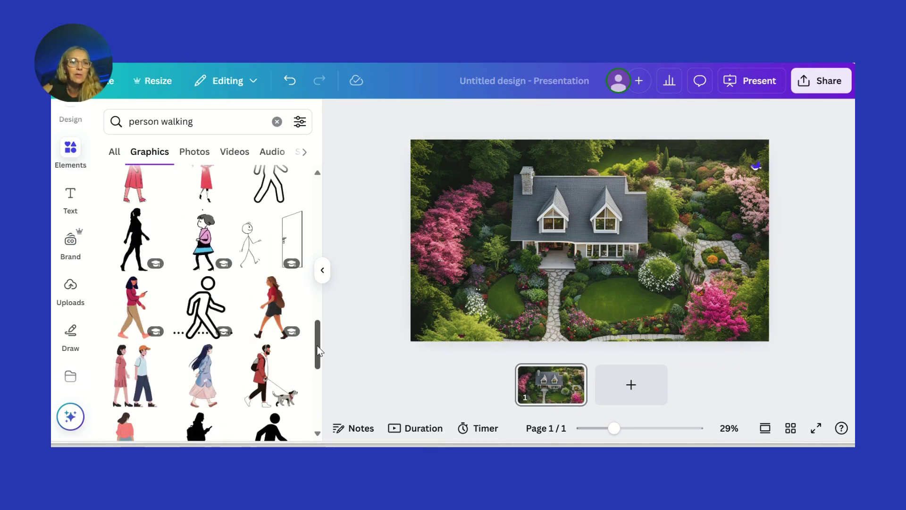
drag(319, 352, 314, 394)
scroll(313, 406, down, 1)
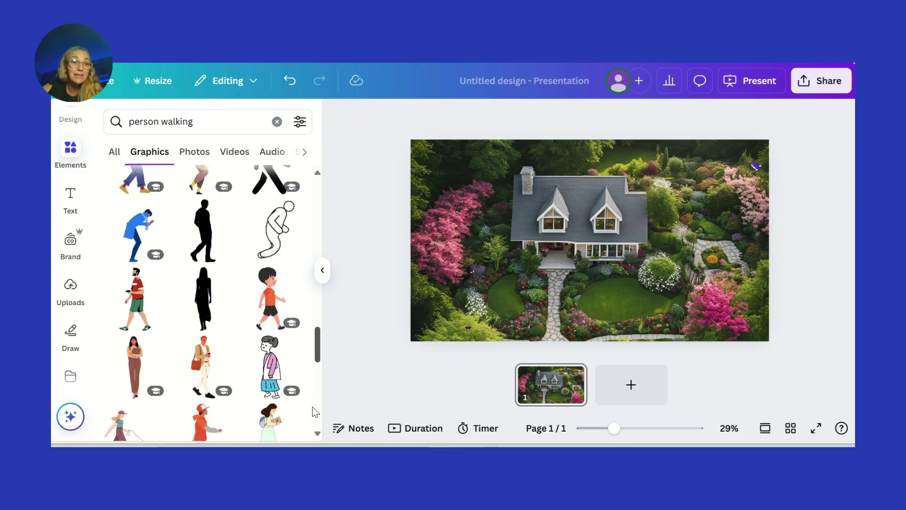
scroll(313, 406, down, 4)
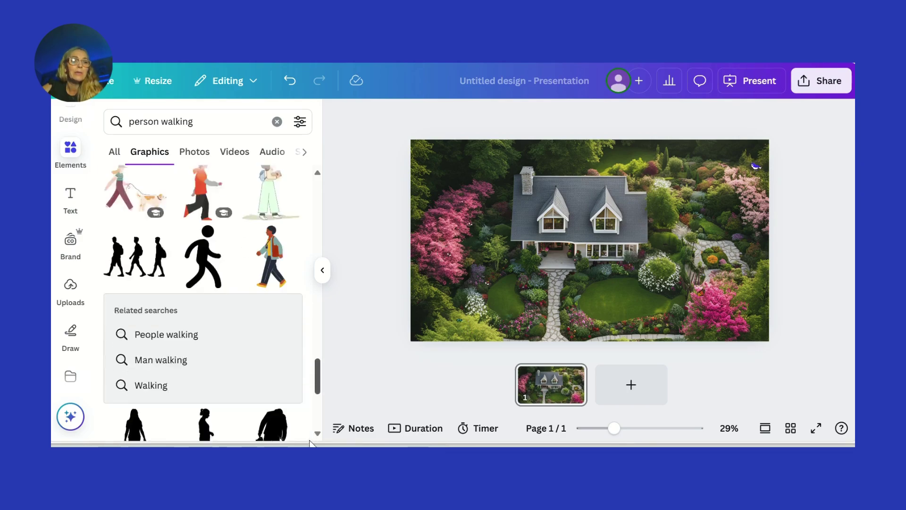
scroll(310, 436, down, 3)
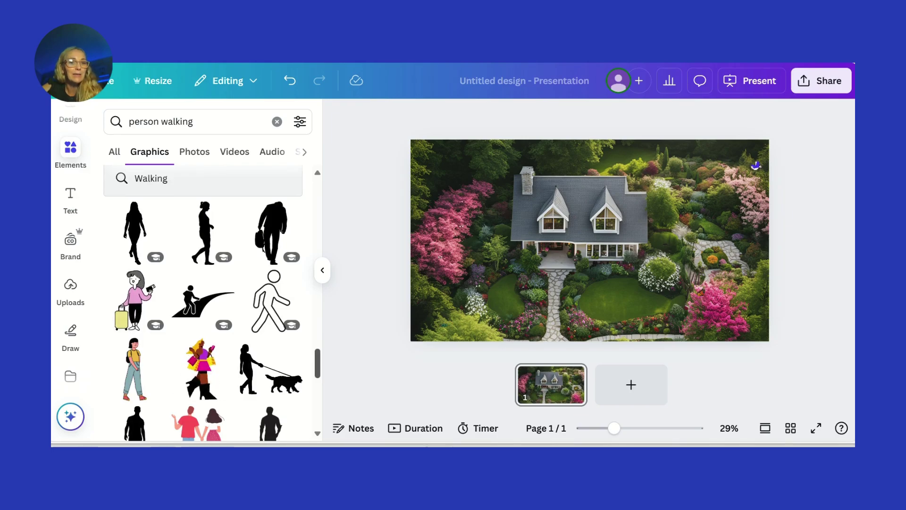
scroll(208, 302, down, 1)
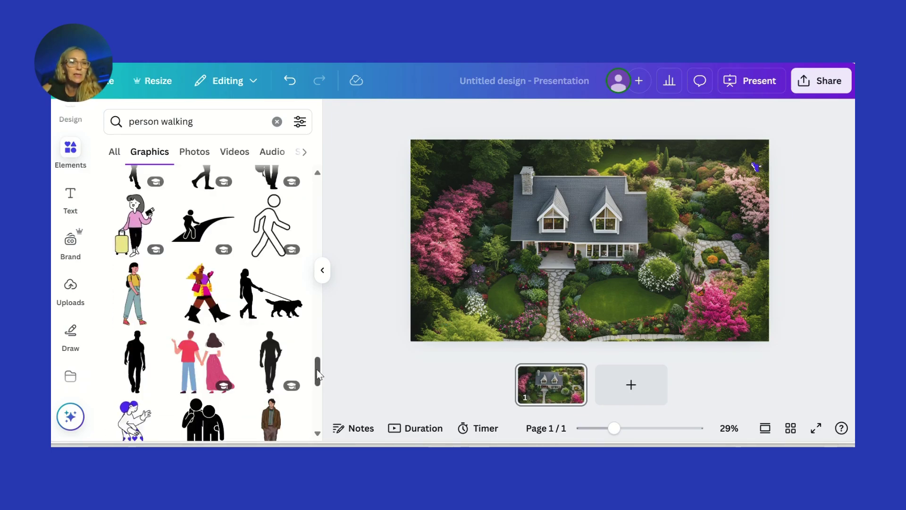
drag(317, 375, 317, 427)
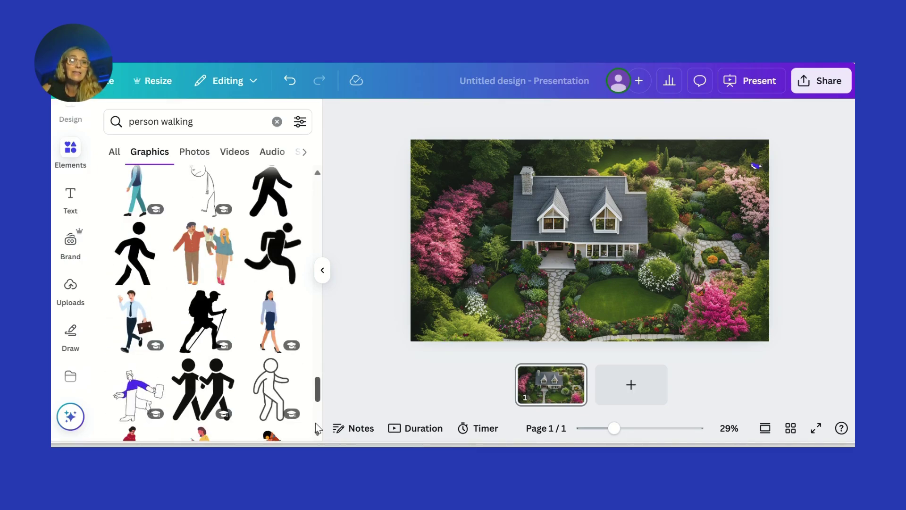
Step: Search for "woman walking", add the animated ponytailed girl, shrink her and place her at the page's lower edge beside the stone path
double_click(161, 122)
text(woman)
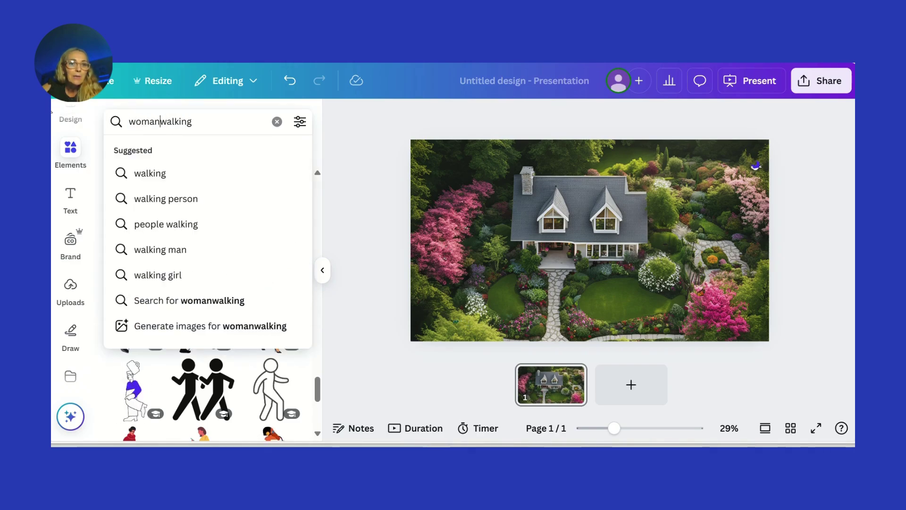
key(Return)
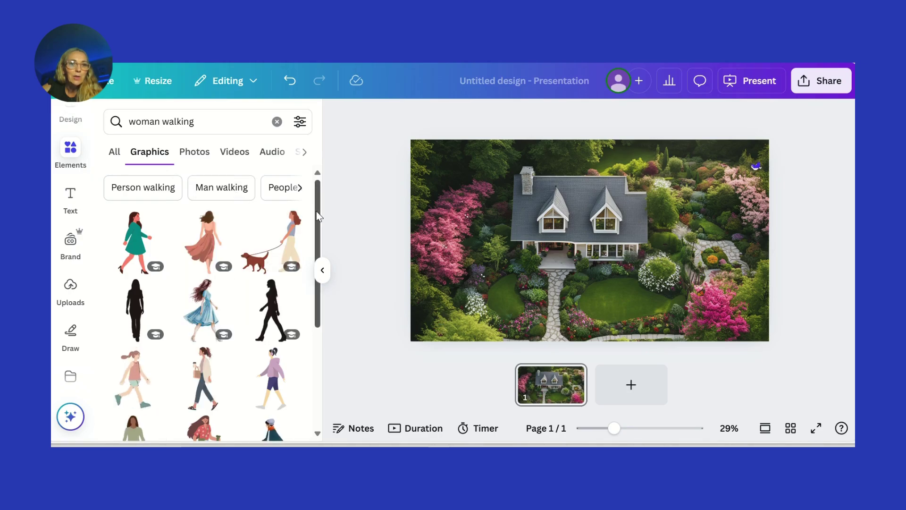
drag(316, 211, 313, 425)
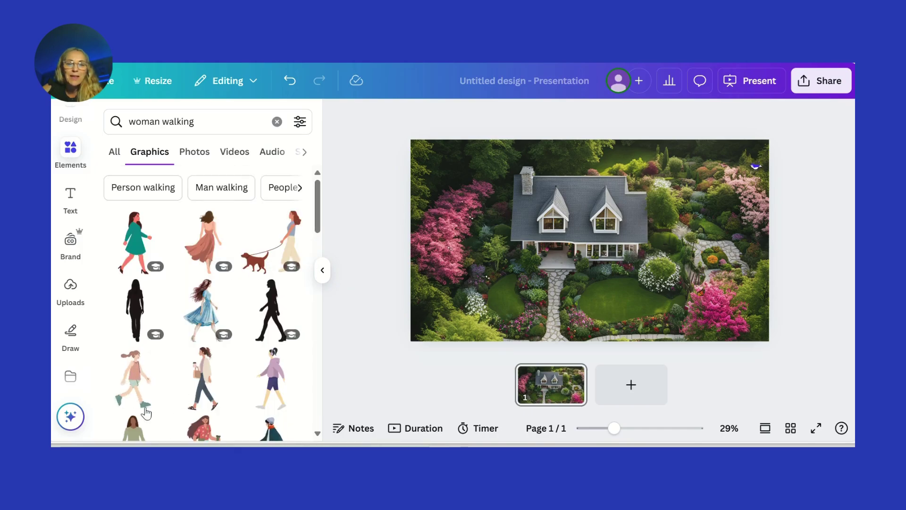
click(138, 372)
drag(534, 168, 551, 245)
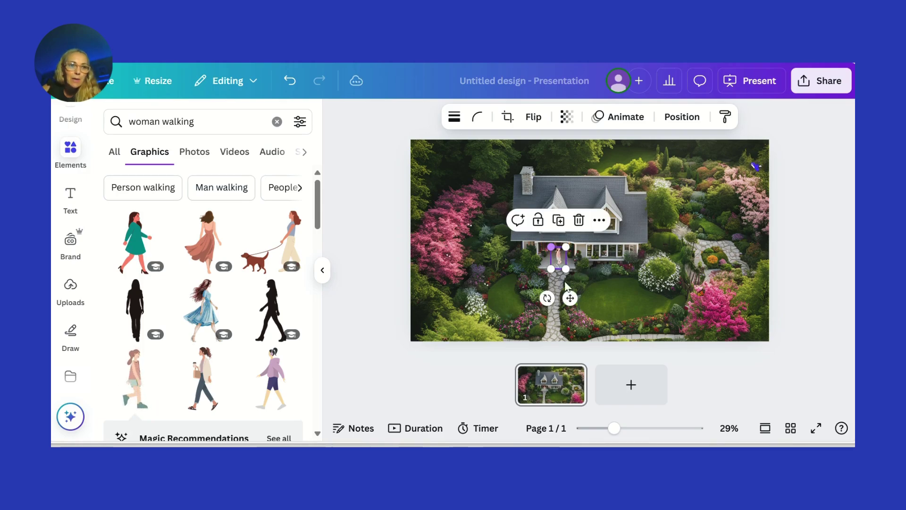
drag(571, 297, 592, 377)
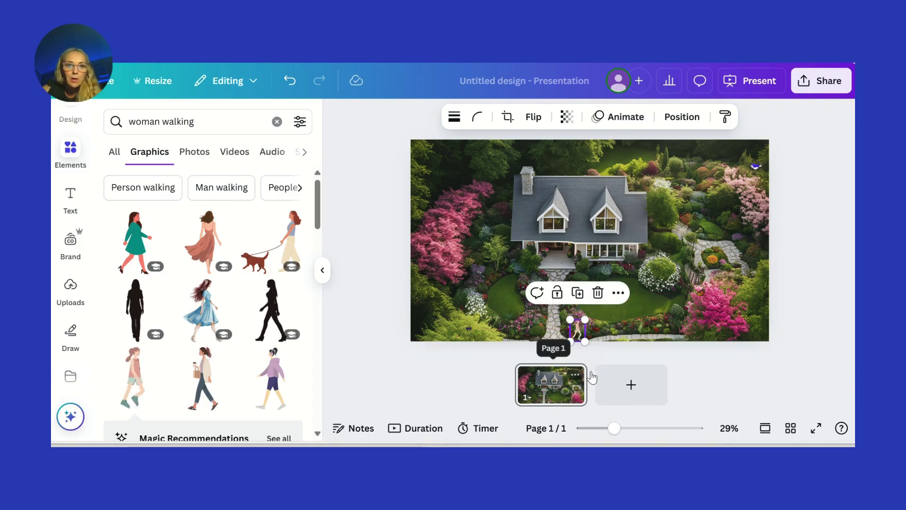
Step: Create a custom animation moving the walking girl rightward along the page's lower edge and past its right side
click(625, 117)
click(238, 264)
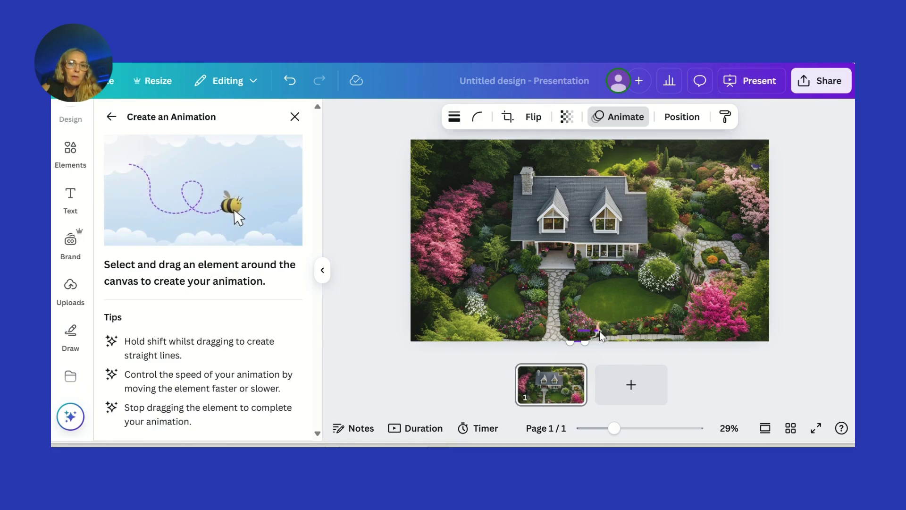
drag(631, 334, 778, 329)
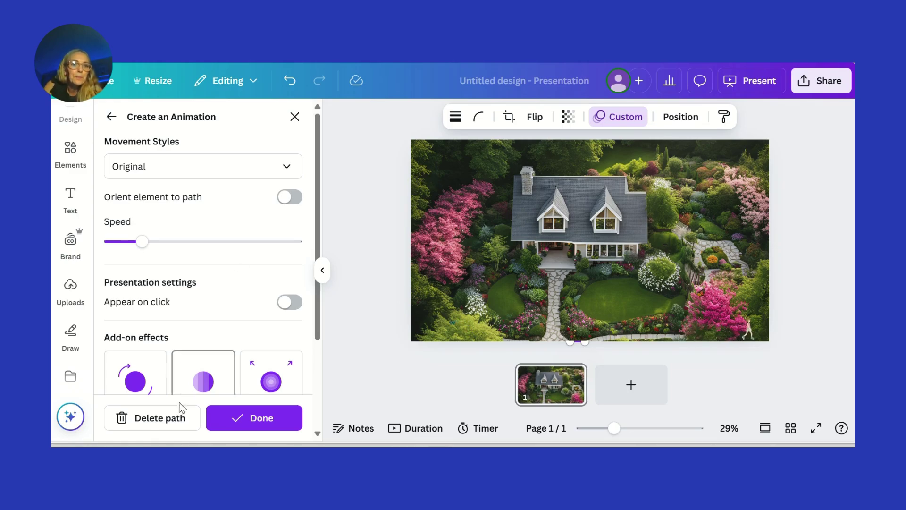
click(235, 418)
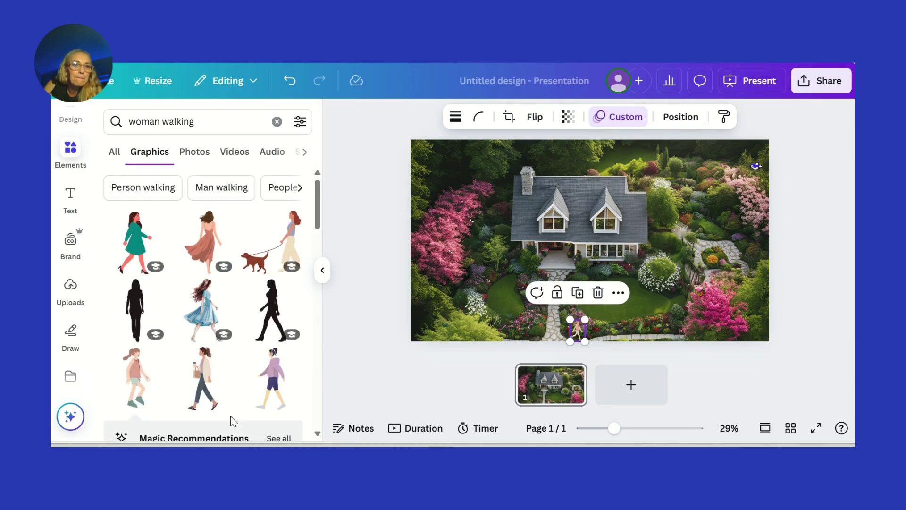
Step: Search the graphics for "flowers swaying"
click(203, 122)
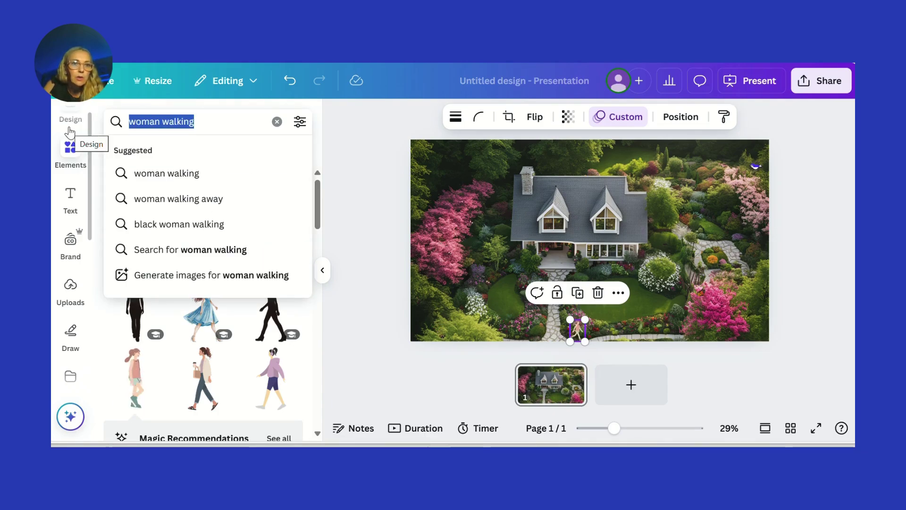
text(flowers sw)
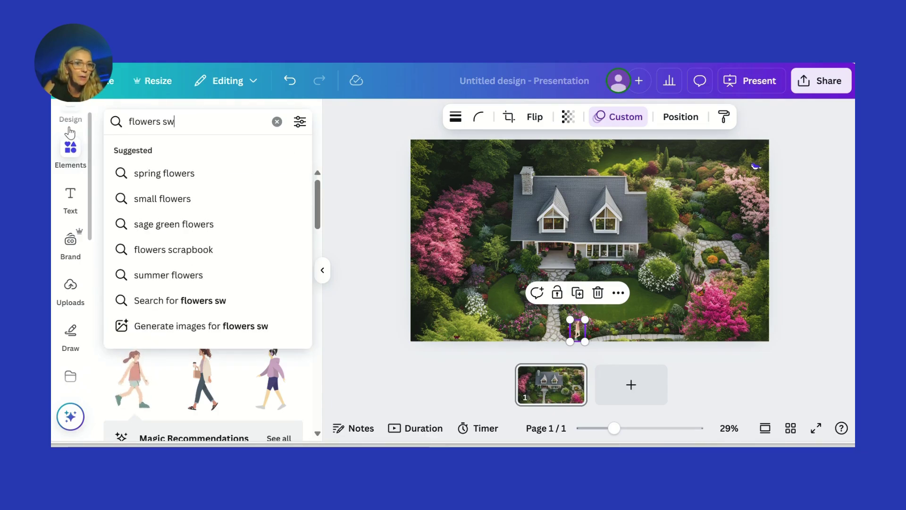
text(aying)
key(Return)
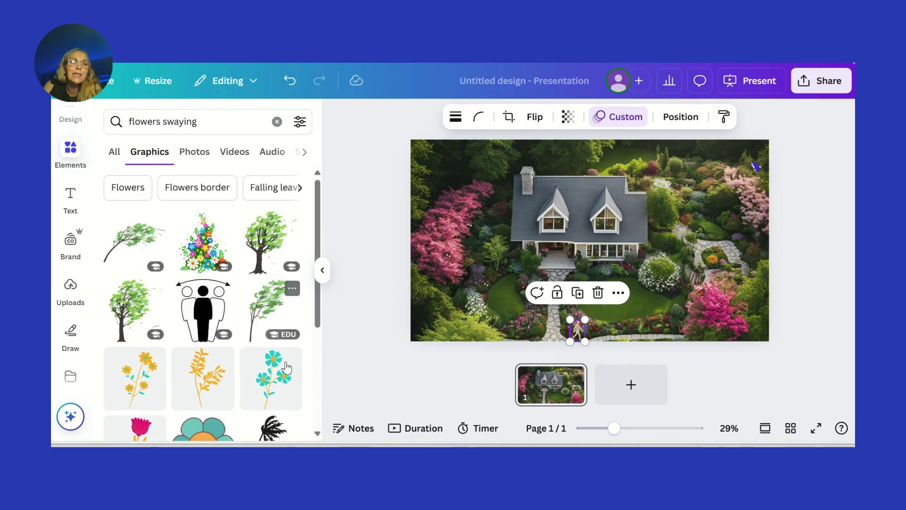
Step: Look through the "flowers swaying" graphics for animated plants that suit the garden scene
scroll(315, 339, down, 4)
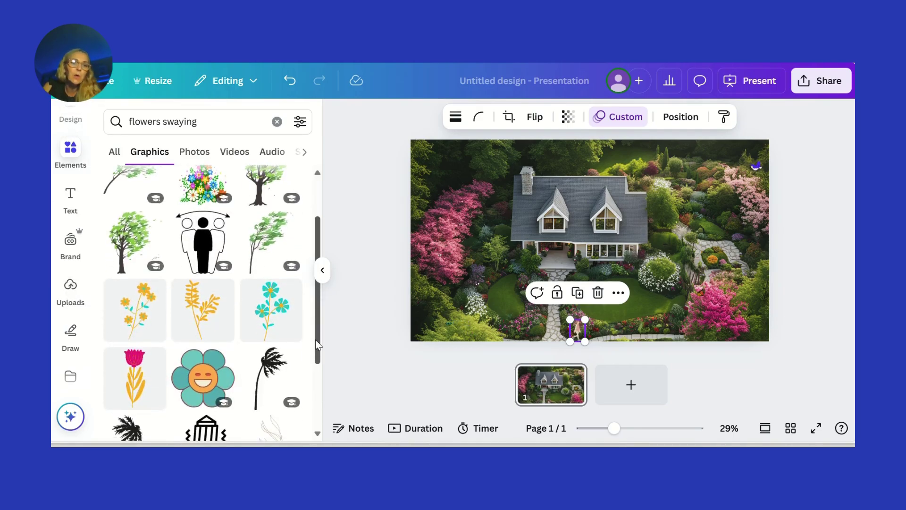
scroll(320, 392, down, 3)
scroll(320, 412, down, 2)
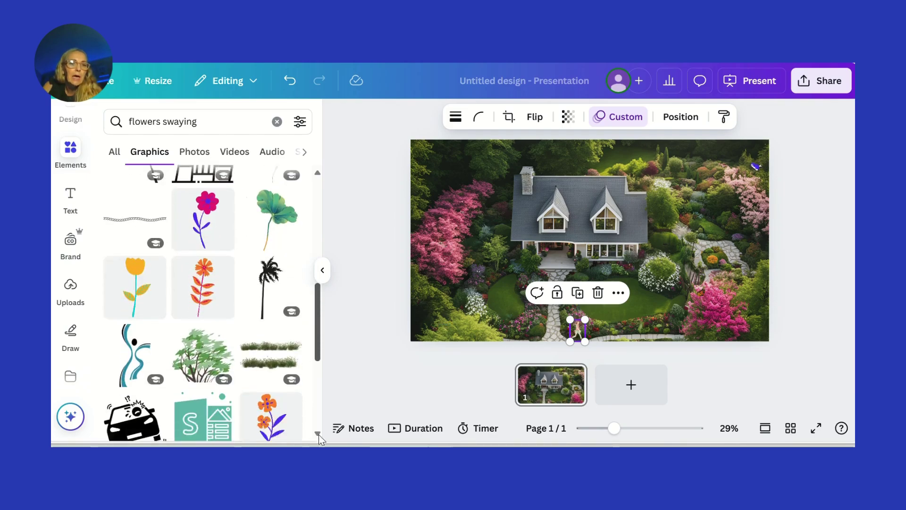
scroll(320, 442, down, 3)
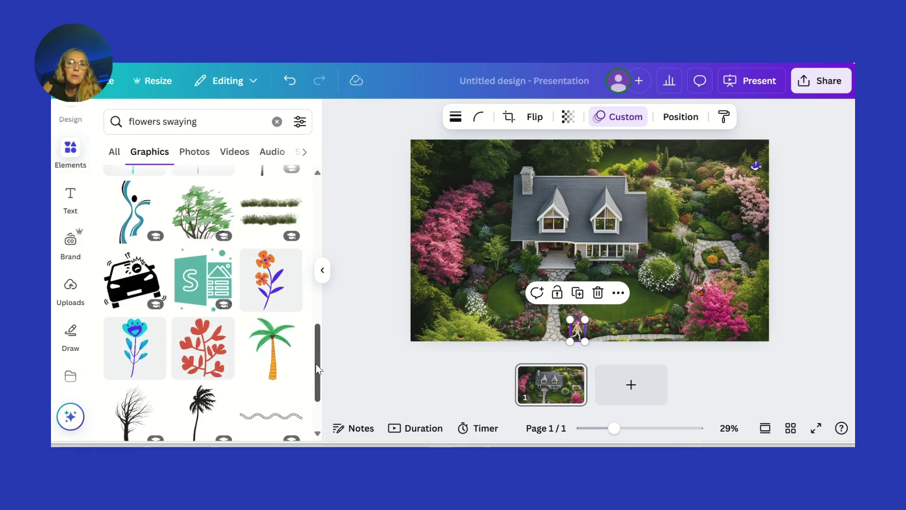
scroll(319, 401, down, 4)
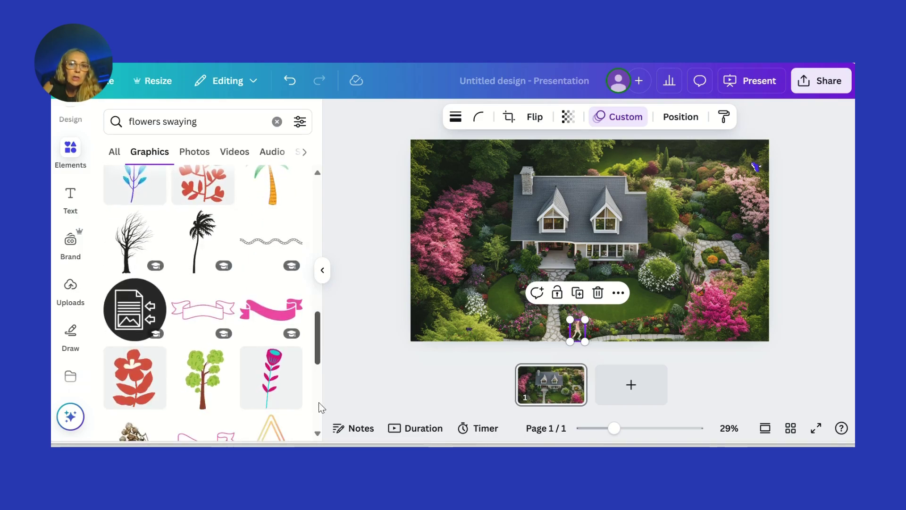
scroll(319, 406, down, 2)
scroll(319, 425, down, 4)
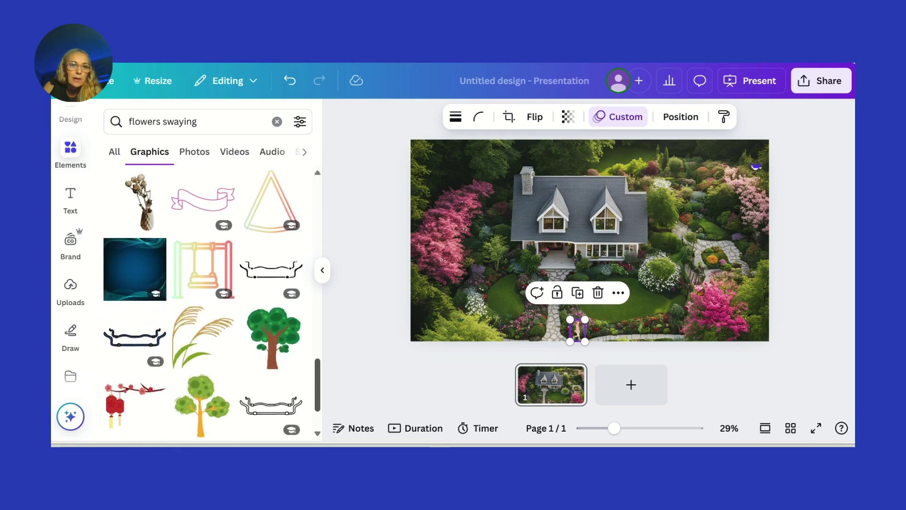
scroll(208, 302, down, 1)
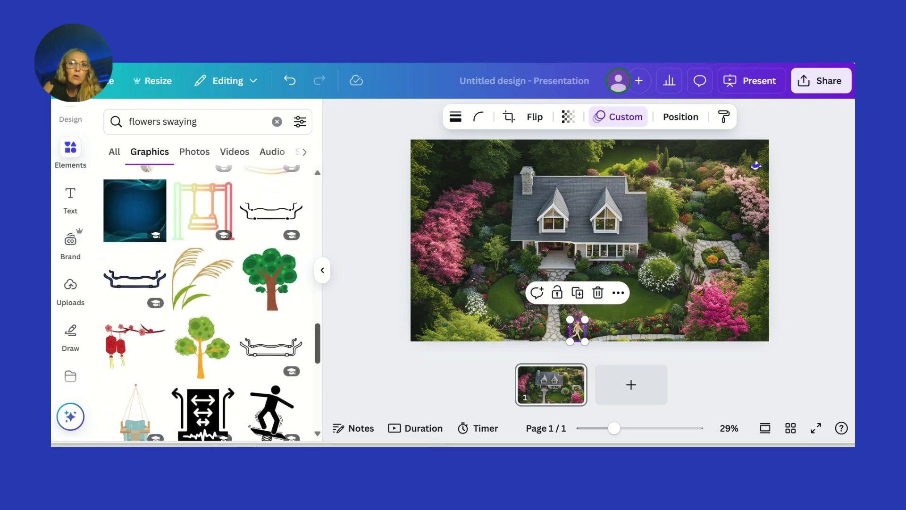
Step: Add the light green swaying tree, shrink it and place it beside the cottage, above the pink blossom trees
scroll(207, 302, down, 2)
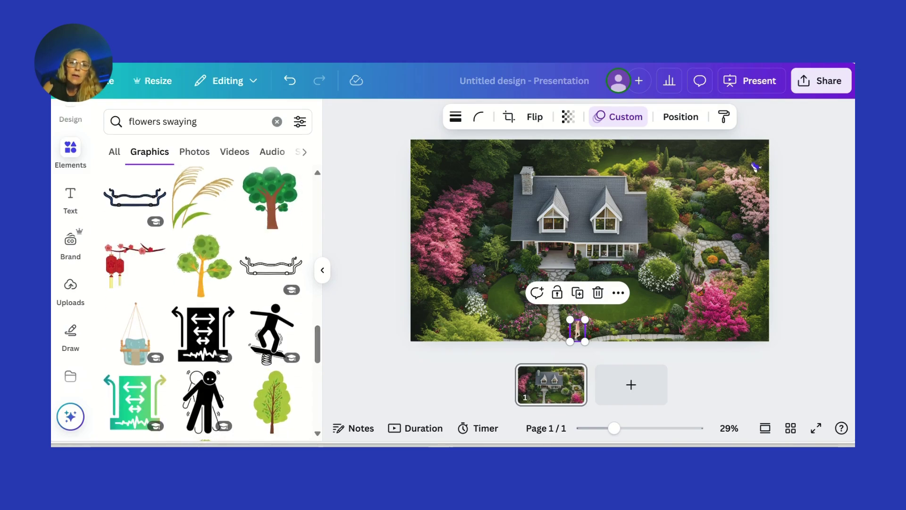
click(270, 405)
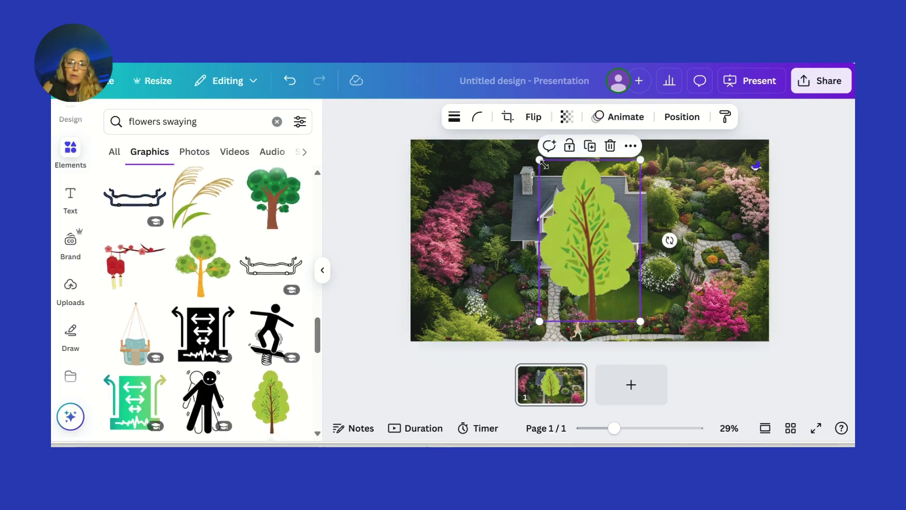
drag(541, 163, 454, 172)
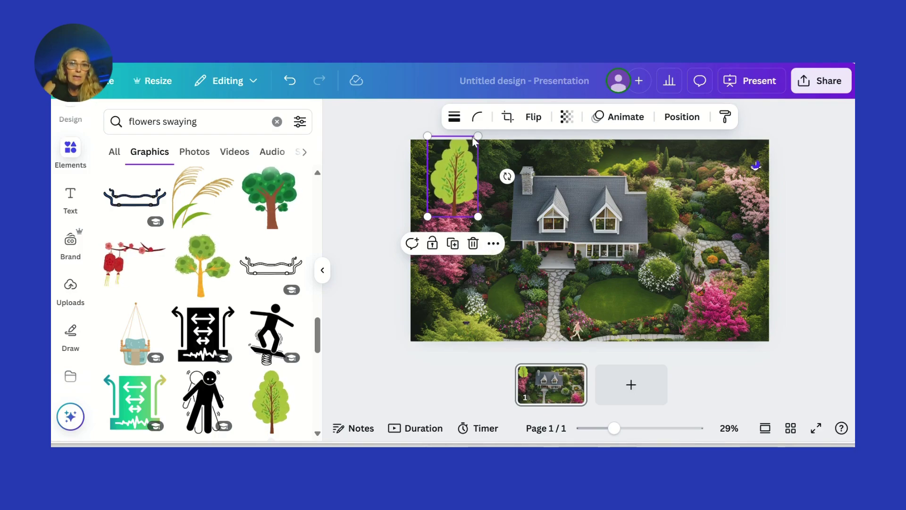
drag(479, 133, 485, 195)
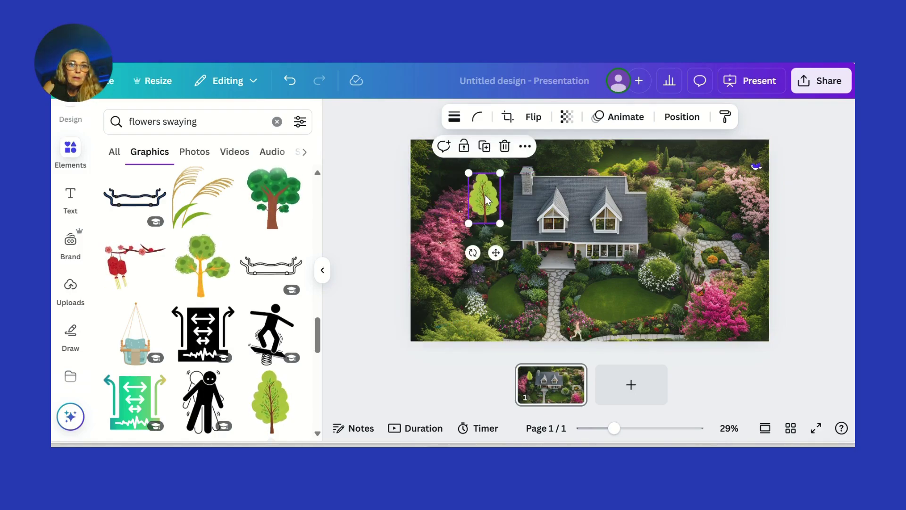
click(377, 193)
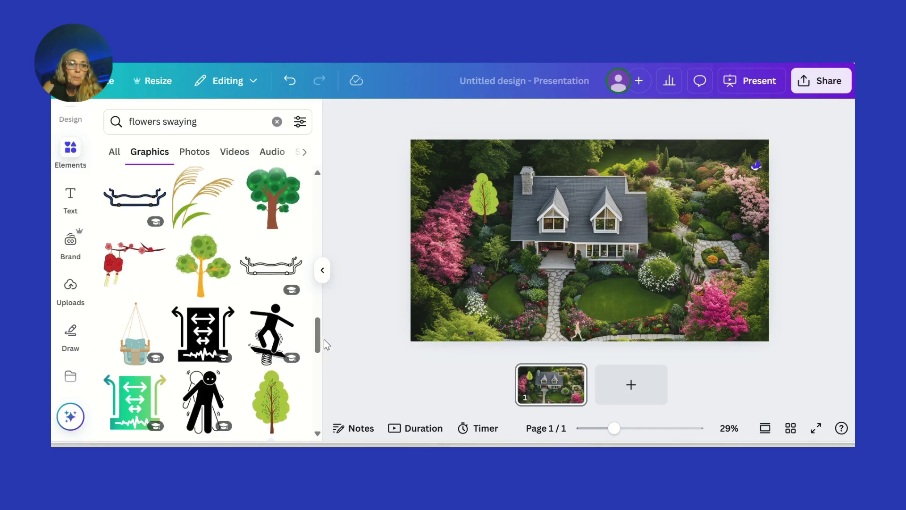
Step: Look further through the "flowers swaying" graphics, and search for "flowers moving" instead
drag(318, 338, 324, 399)
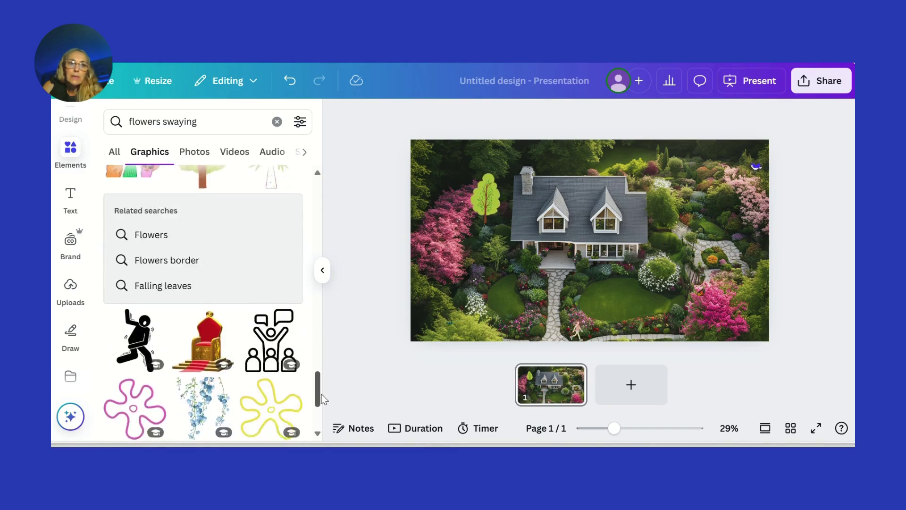
scroll(319, 413, down, 5)
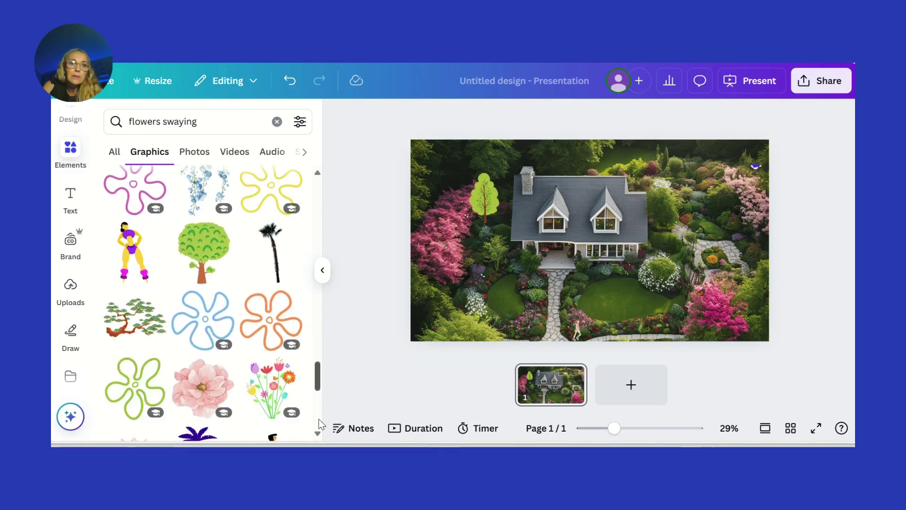
scroll(318, 427, down, 3)
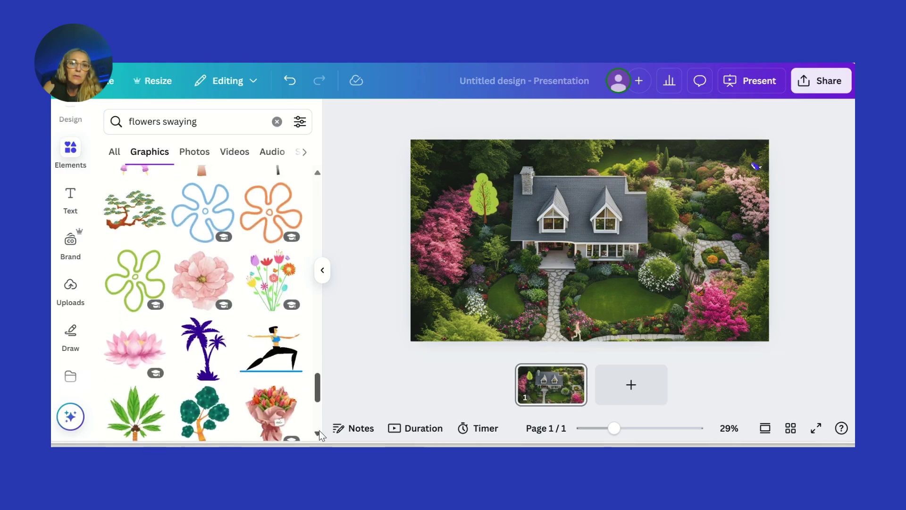
scroll(319, 431, down, 6)
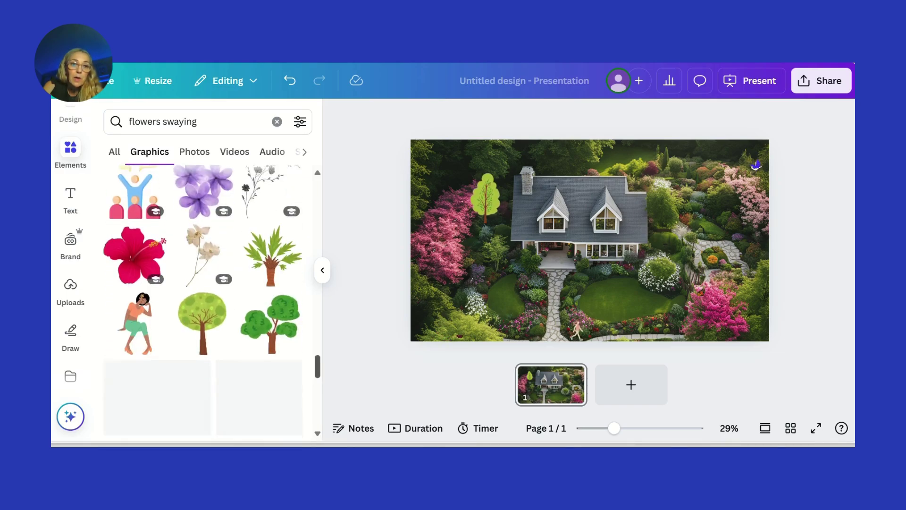
scroll(319, 404, down, 4)
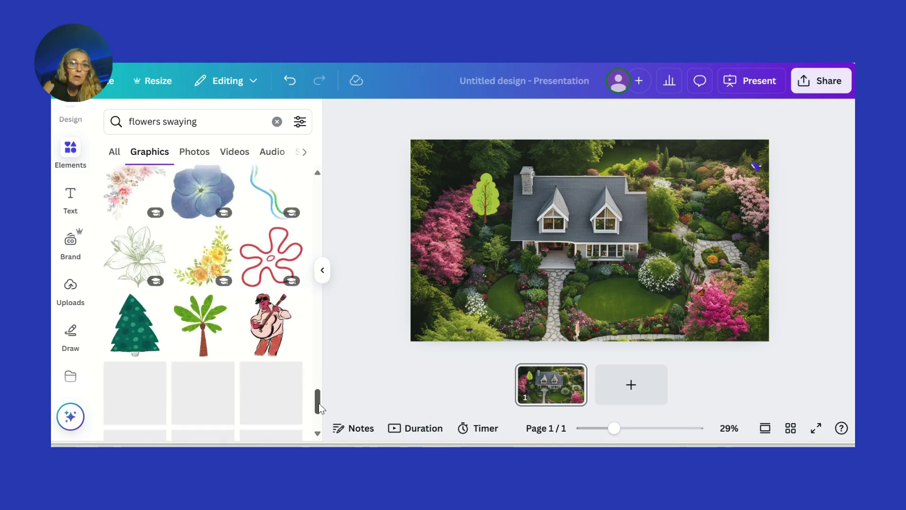
scroll(317, 418, down, 6)
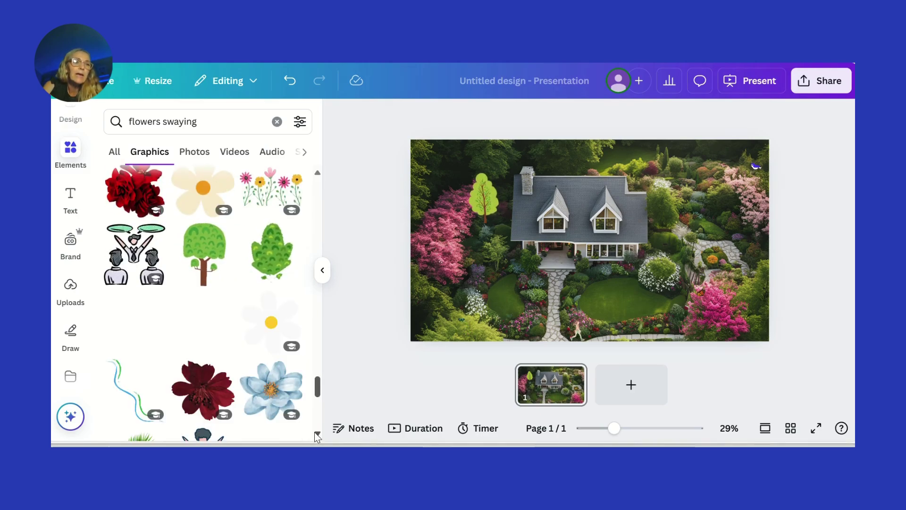
click(206, 122)
key(BackSpace)
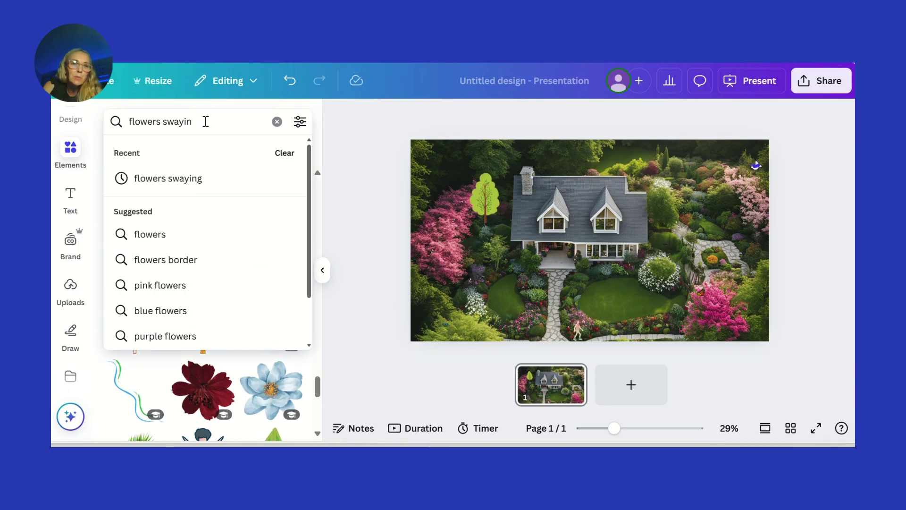
text(m)
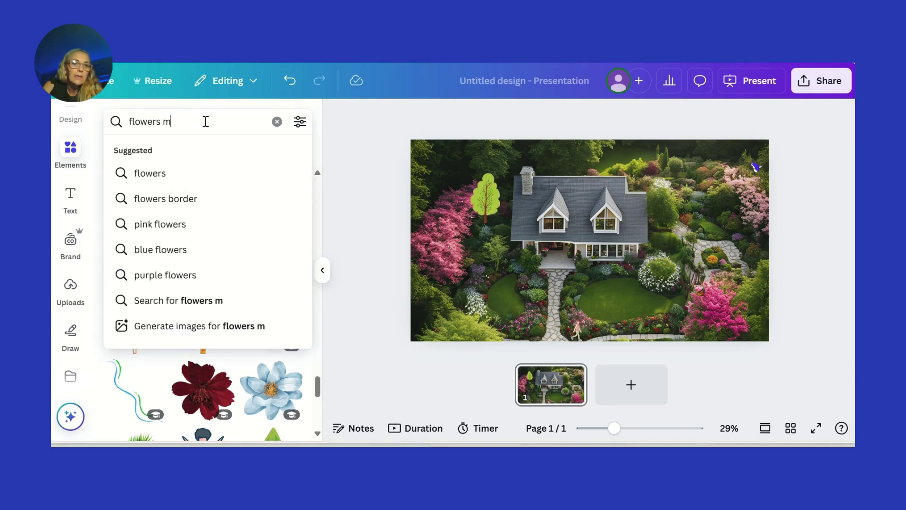
text(oving)
key(Return)
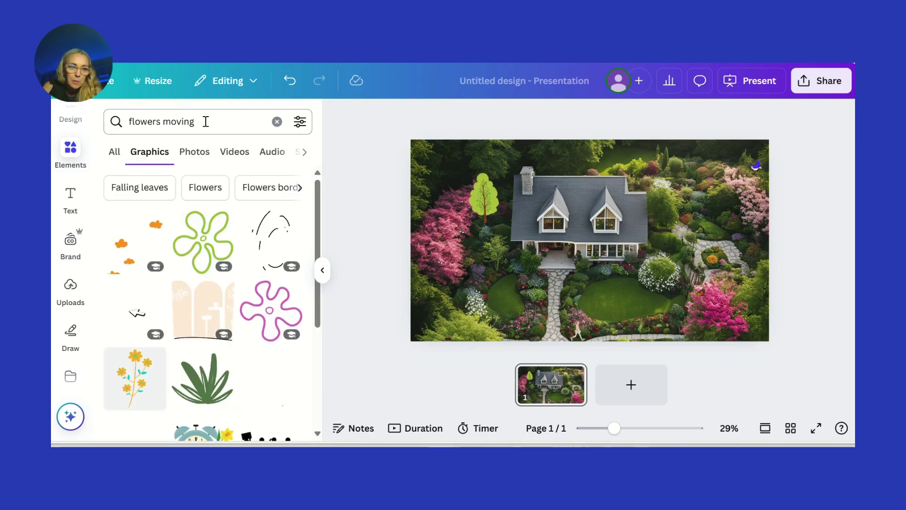
Step: Add the animated purple cosmos flowers, shrink them to a tiny size and place them in the bed in front of the cottage
scroll(319, 238, down, 3)
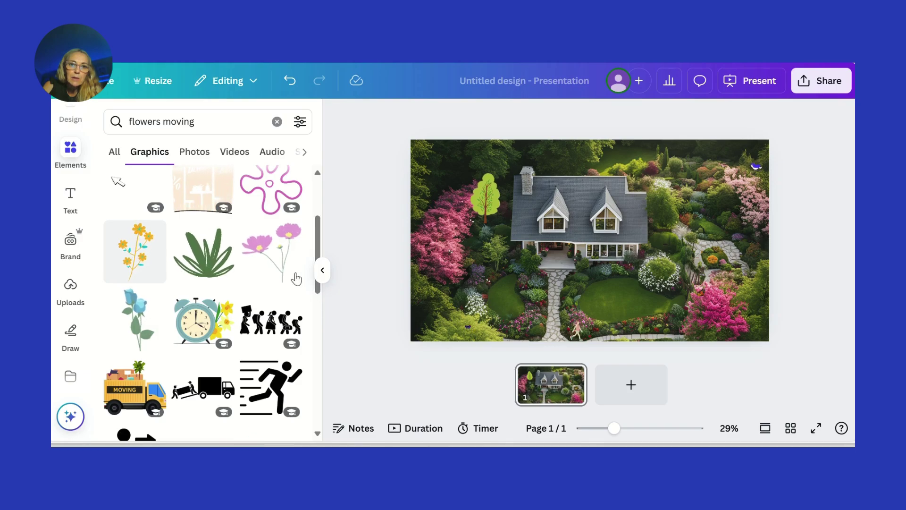
click(289, 234)
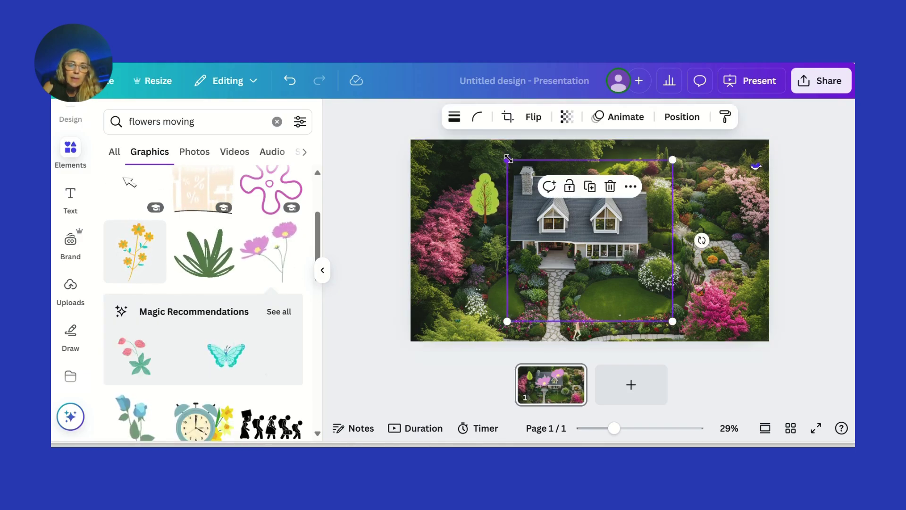
drag(508, 159, 653, 322)
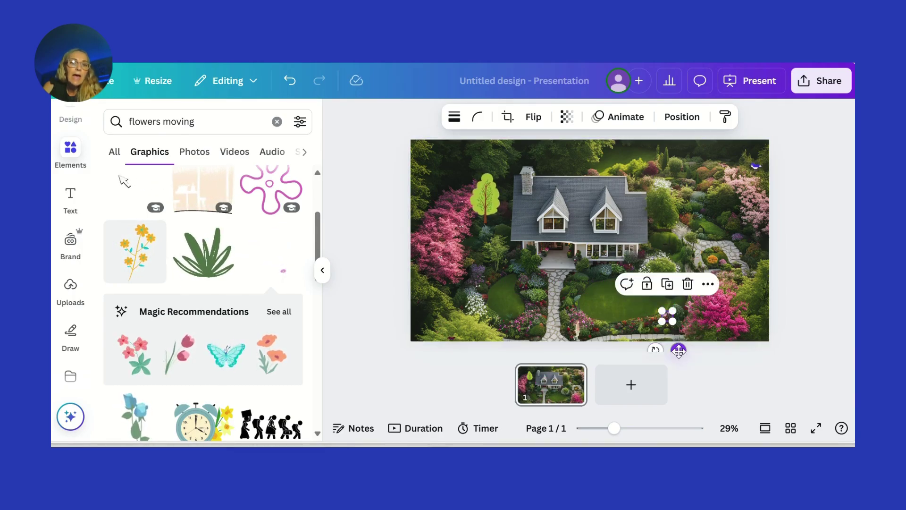
drag(679, 350, 605, 312)
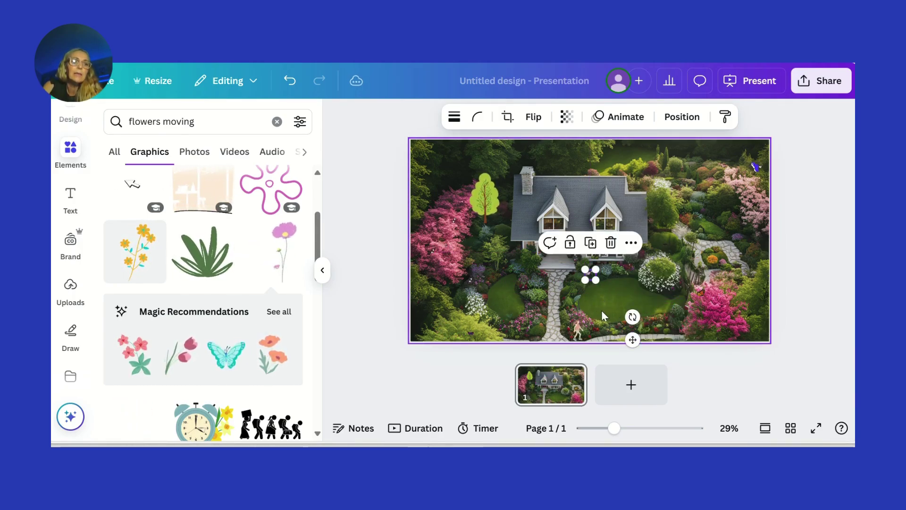
Step: Duplicate the small purple flowers and spread the copies around the garden beds on both sides of the stone path
click(591, 243)
drag(636, 344, 616, 362)
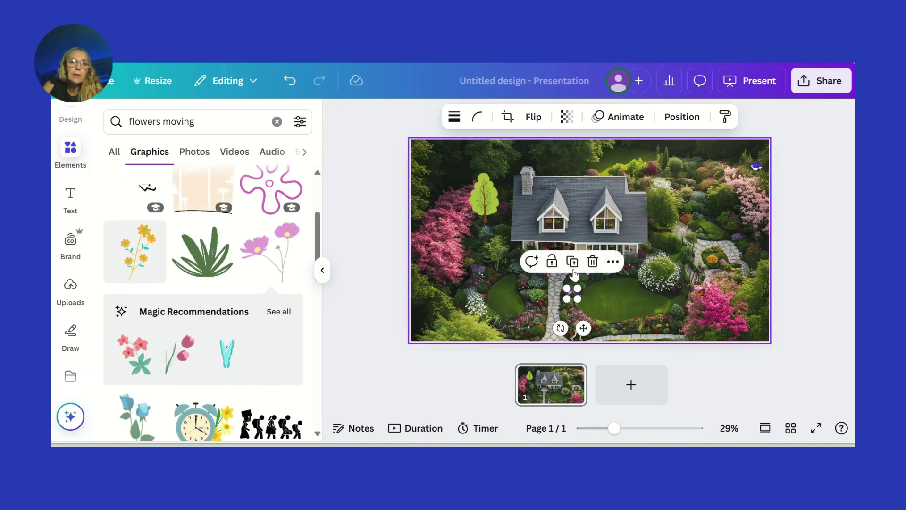
drag(572, 294, 512, 305)
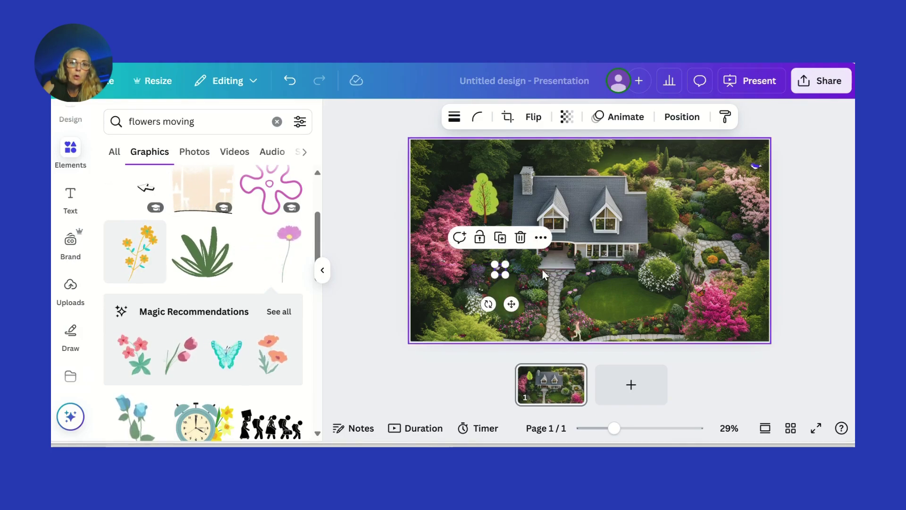
click(500, 239)
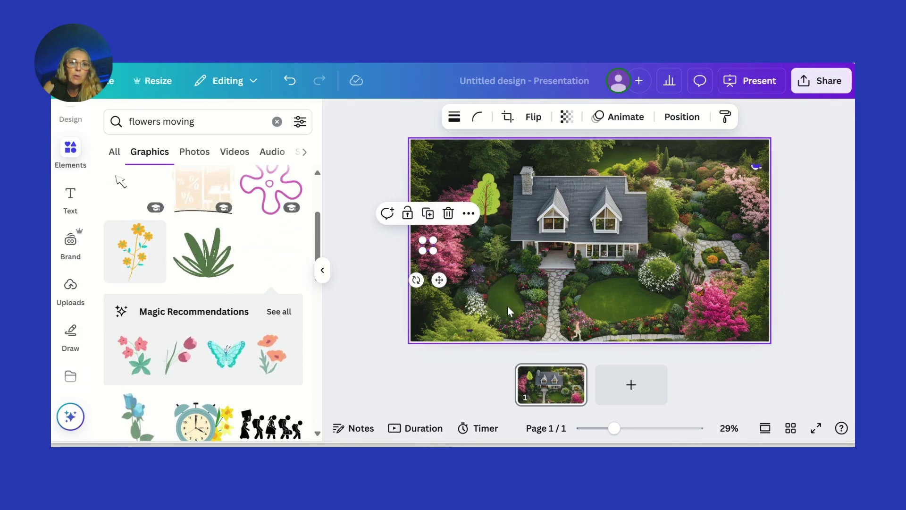
click(490, 326)
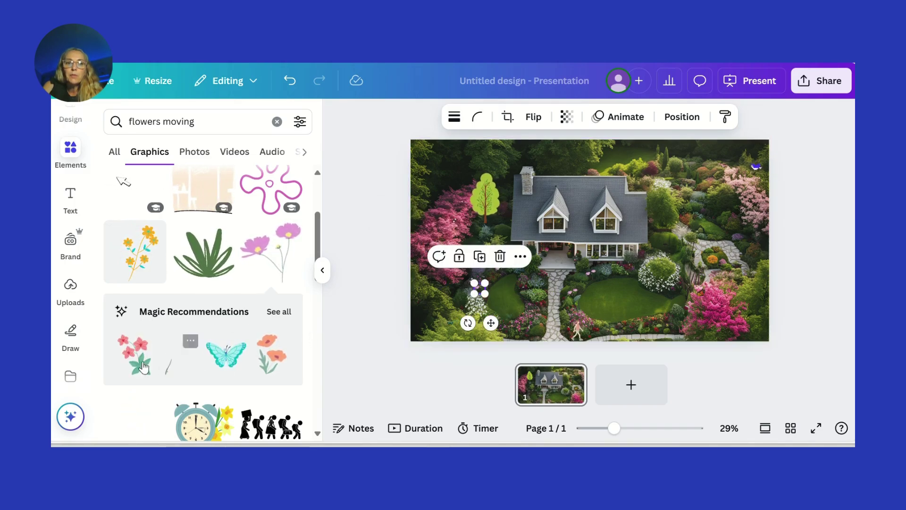
Step: Add the recommended coral-pink flowers, shrink them and place copies in the beds on both sides of the stone path
click(132, 359)
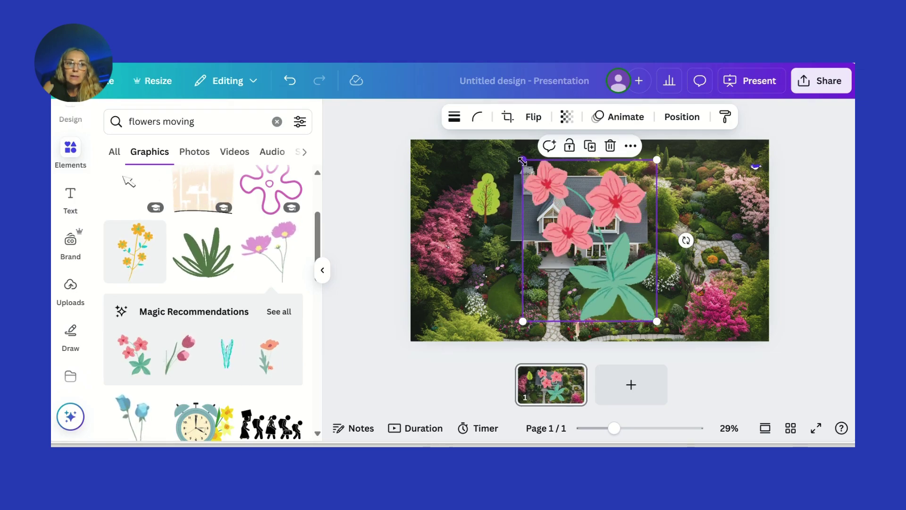
drag(523, 158, 651, 308)
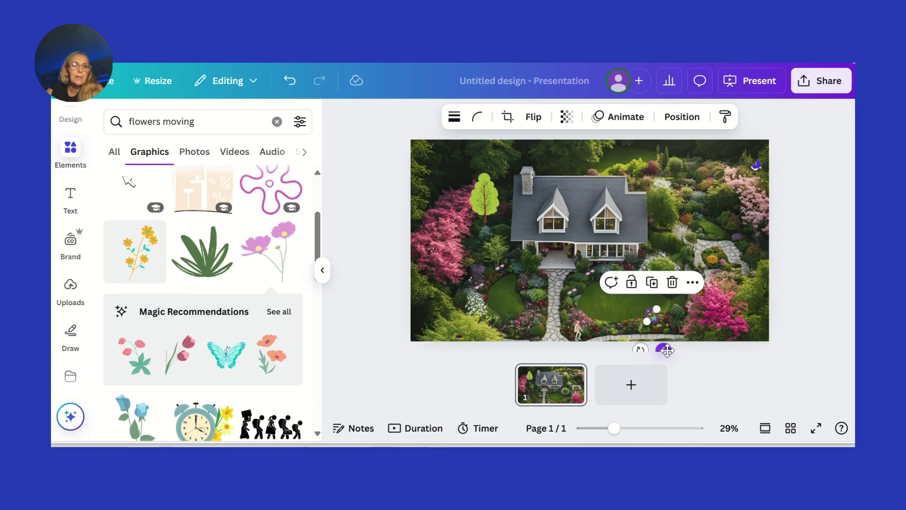
drag(667, 350, 616, 303)
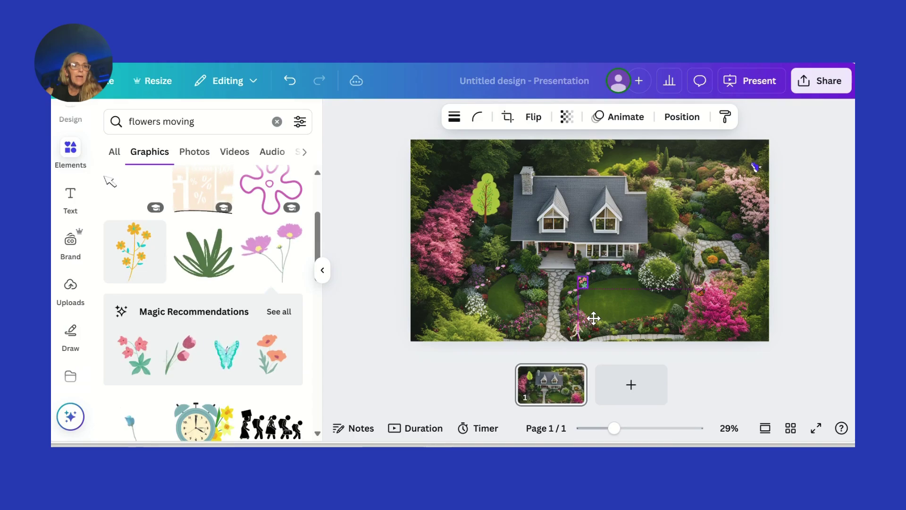
drag(572, 319, 534, 318)
click(625, 299)
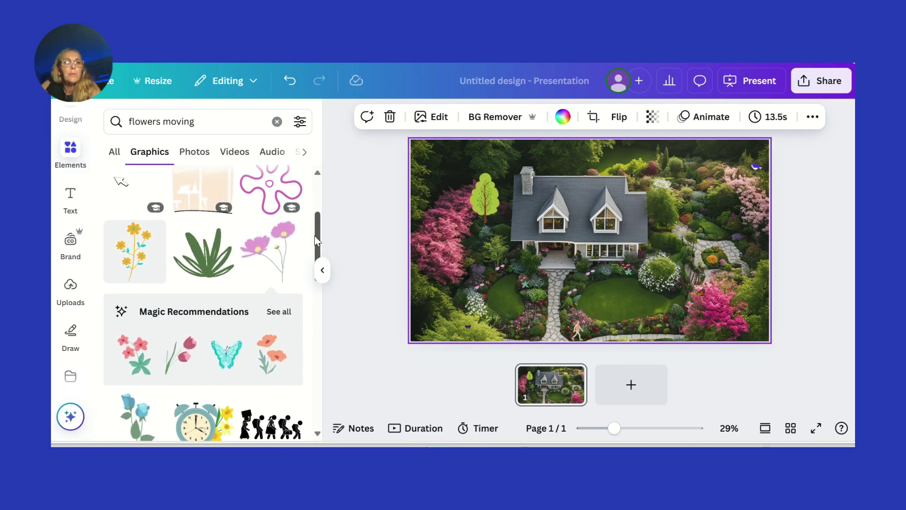
Step: Add the animated peach tulips, shrink them and place them beside the white flowering bush near the large lawn
drag(314, 238, 307, 370)
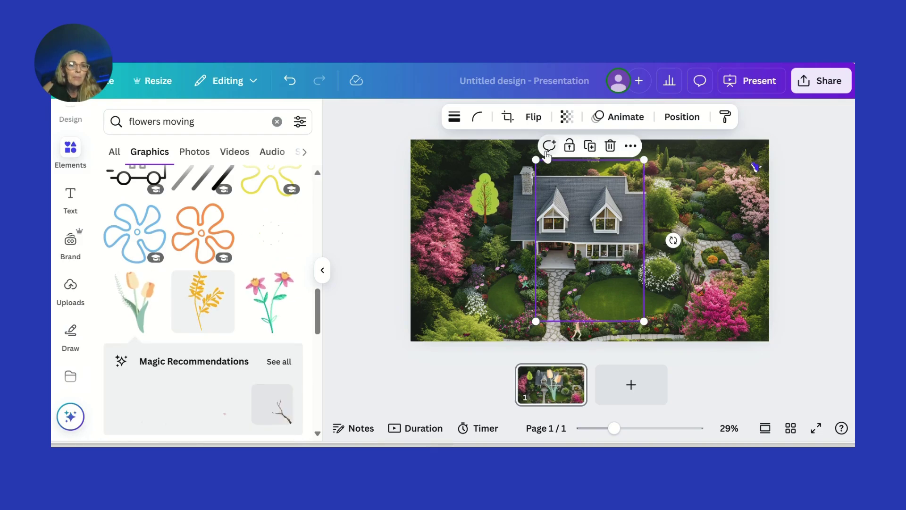
drag(538, 158, 637, 307)
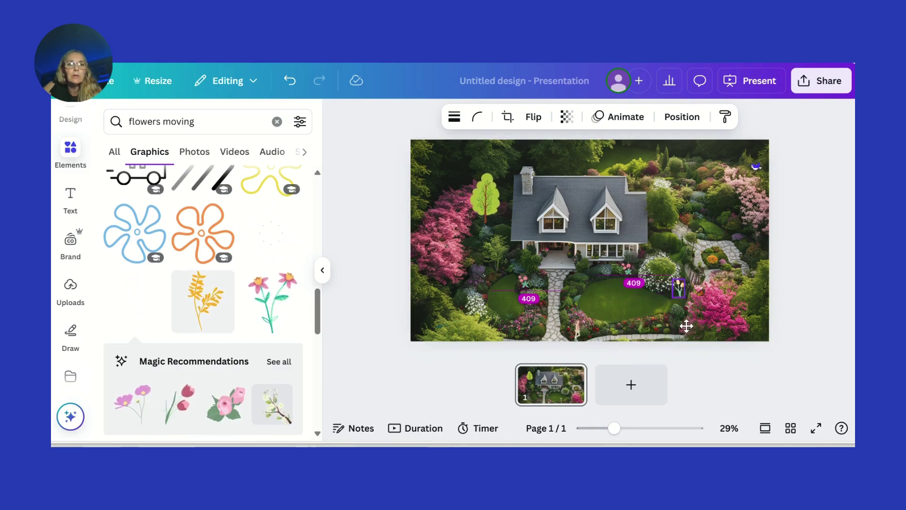
click(631, 302)
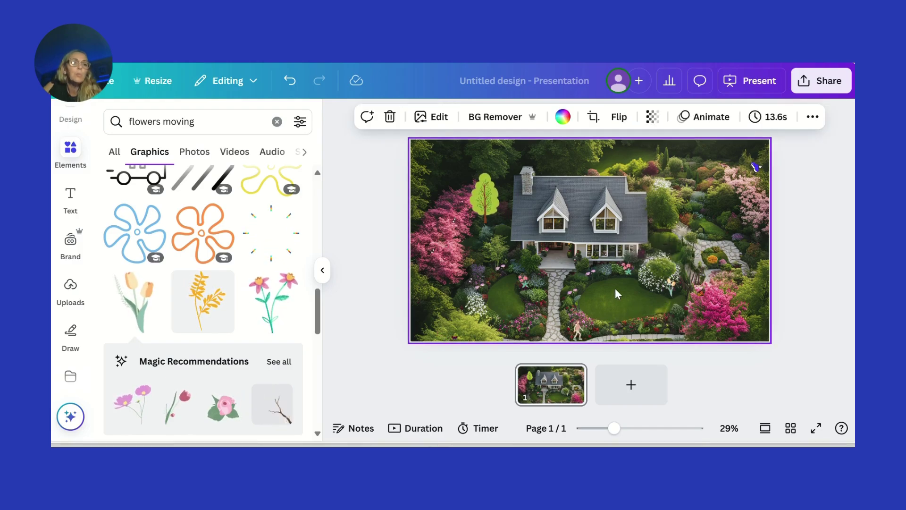
Step: Show the page's duration timeline and preview the animated garden scene
click(398, 428)
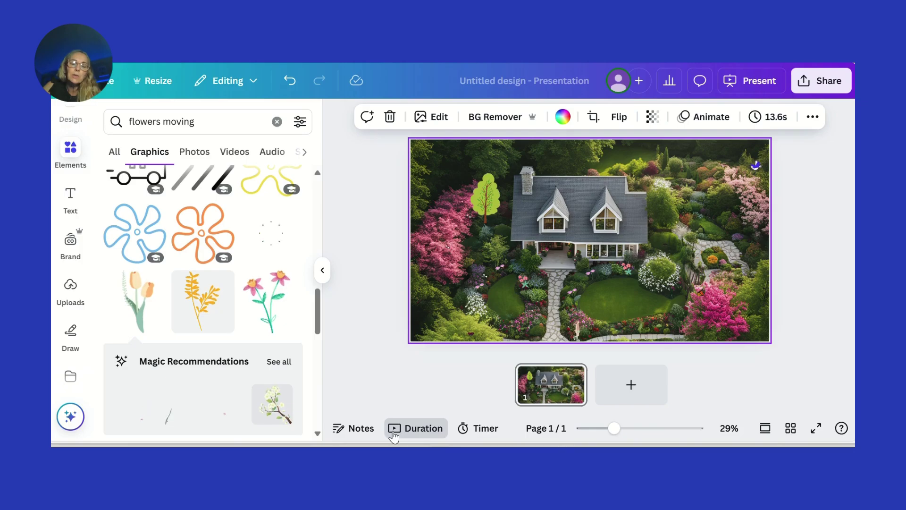
click(350, 368)
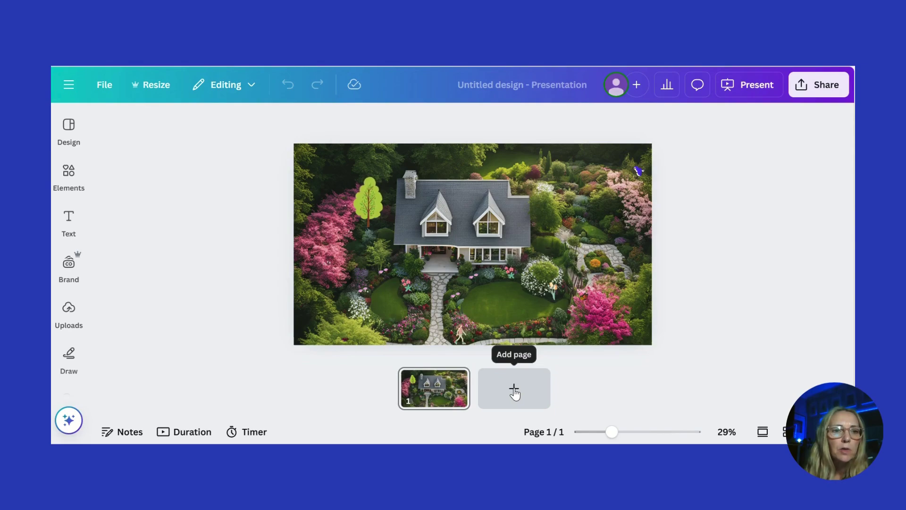
Step: Add a blank second page and open Magic Media for generating images
click(515, 392)
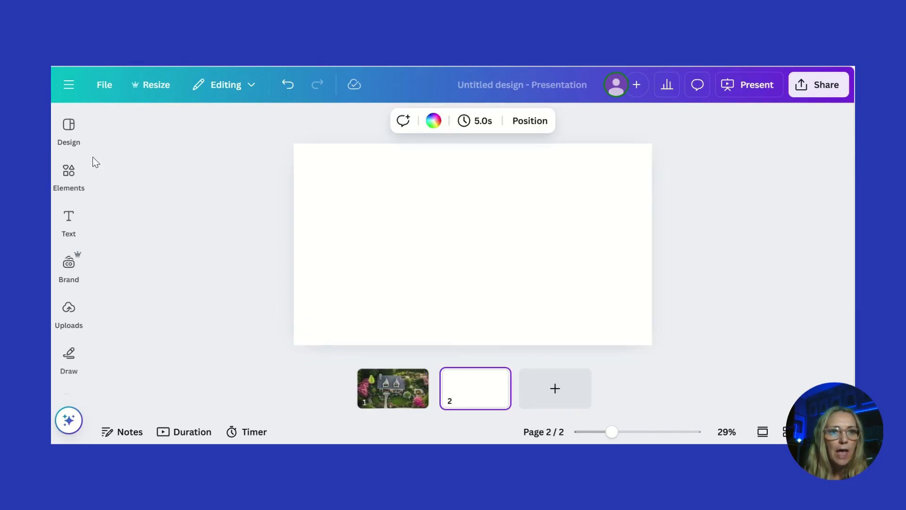
click(69, 175)
click(68, 264)
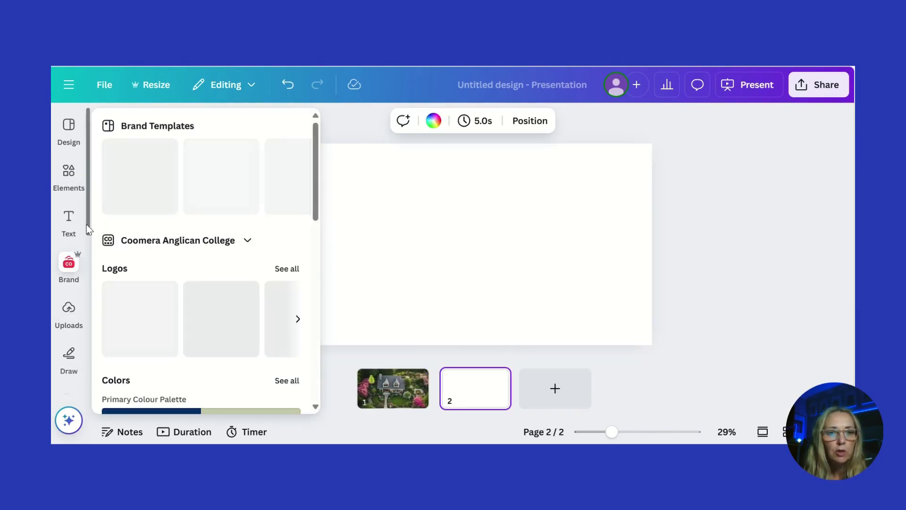
scroll(86, 224, down, 3)
scroll(85, 373, down, 2)
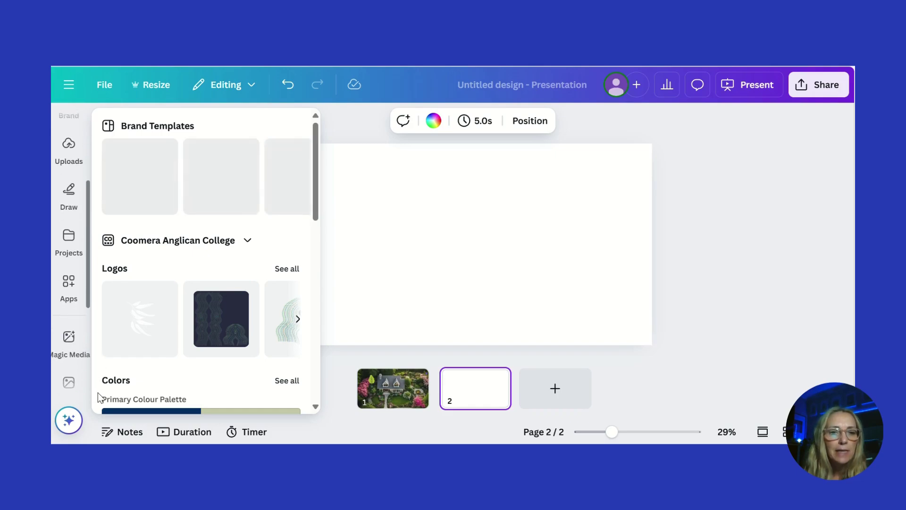
click(74, 323)
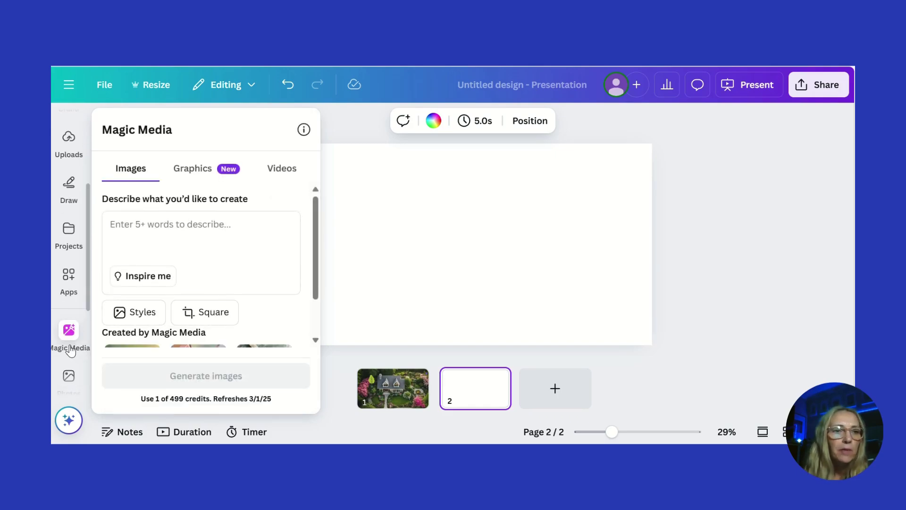
Step: Generate images from the prompt "Front porch or cabin with stairs, flower garden around stairs"
click(247, 221)
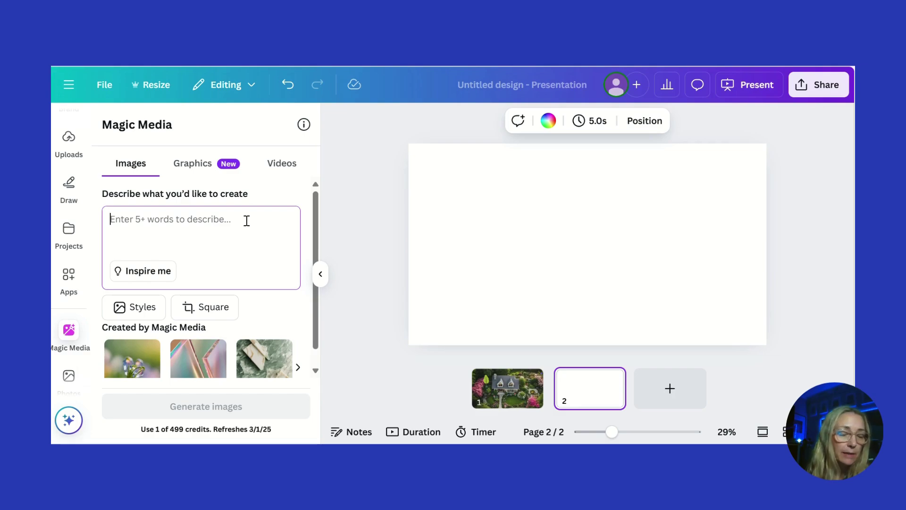
text(Fr)
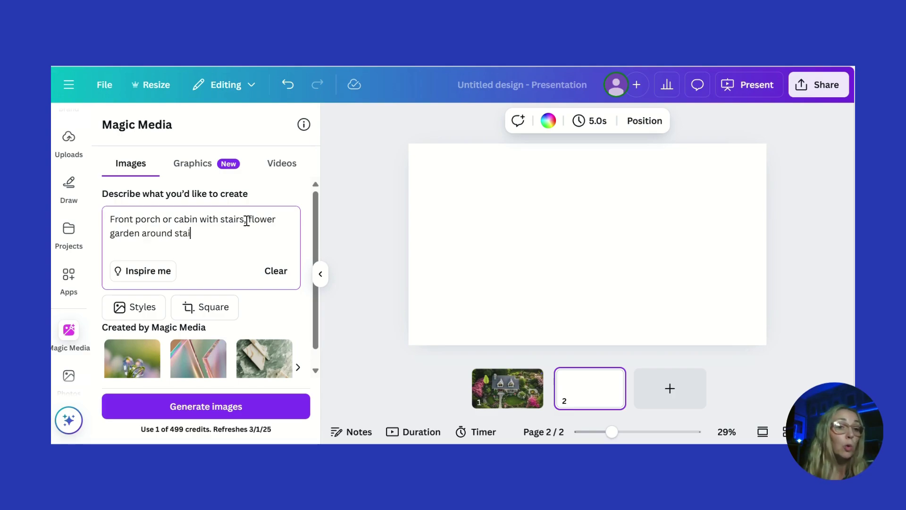
key(Return)
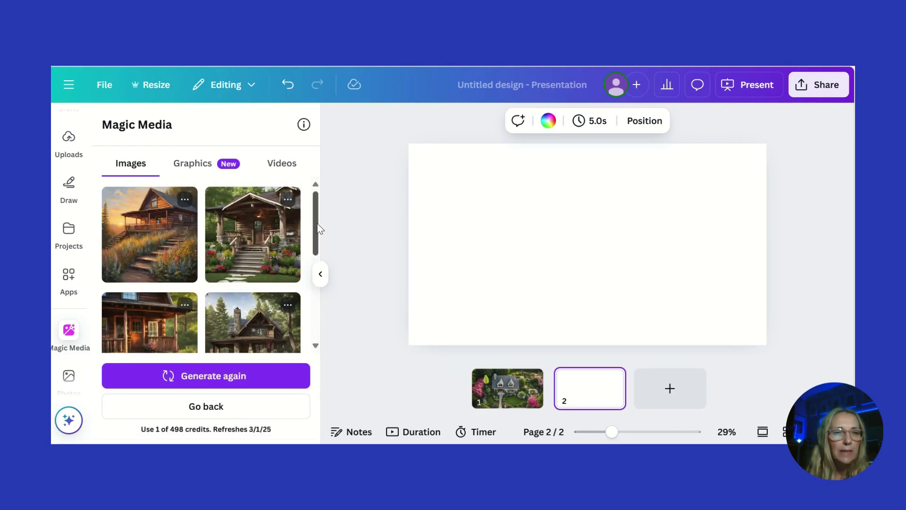
Step: Extend the image prompt to ask for a close up view of the front of the cabin and generate new images
drag(317, 223, 300, 290)
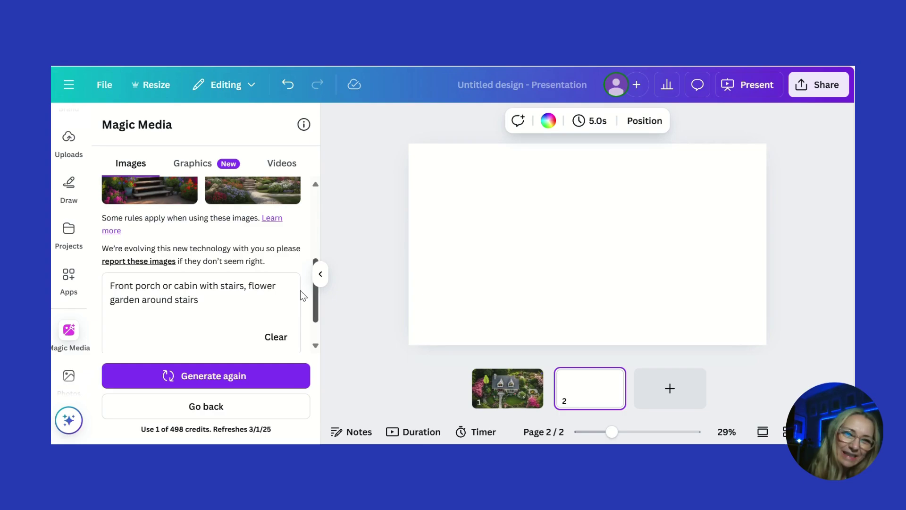
click(213, 300)
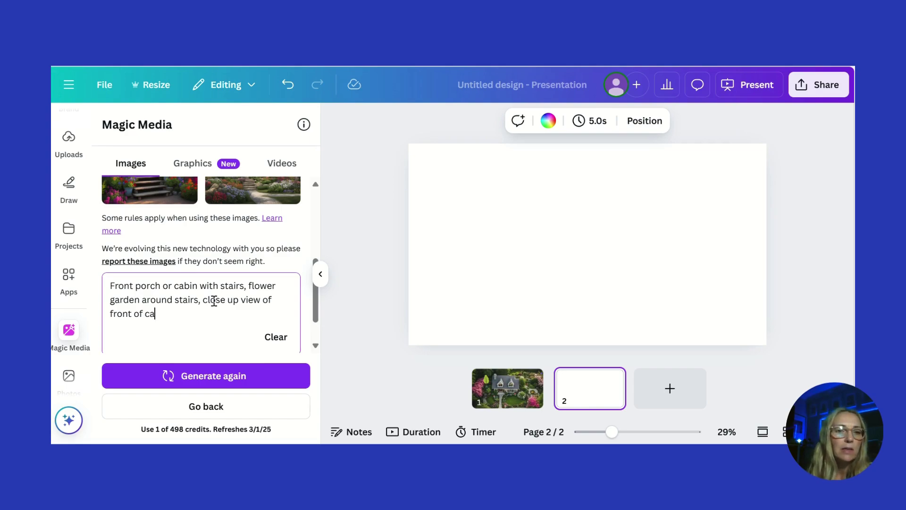
key(Return)
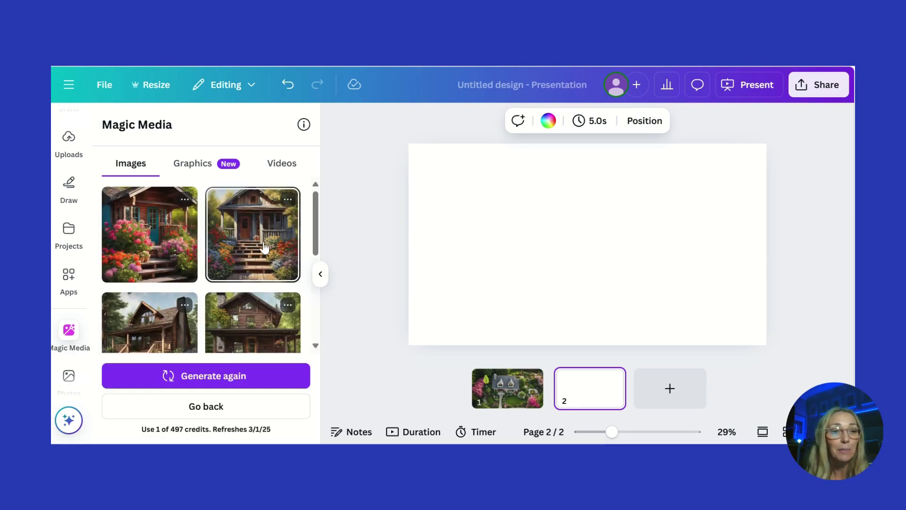
Step: Add the generated image of the teal-door cabin with pink flowers to page 2 and set it as the background
click(168, 236)
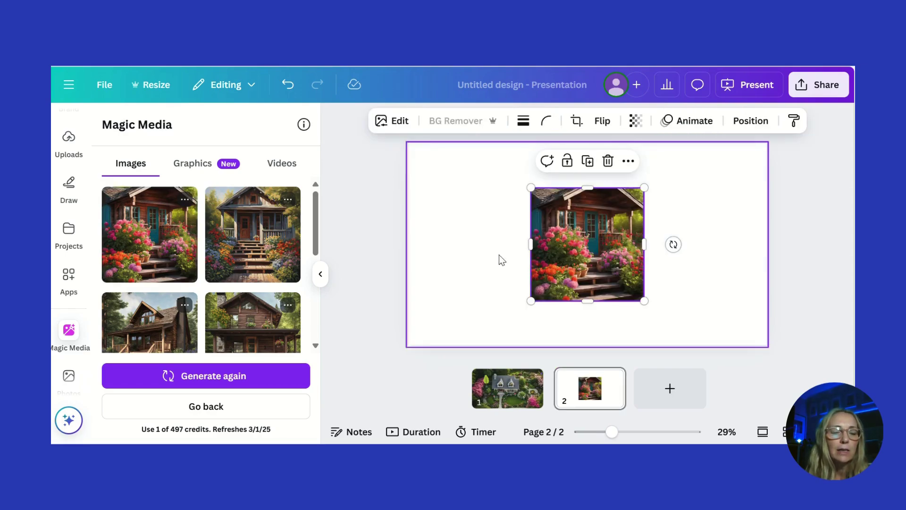
click(628, 162)
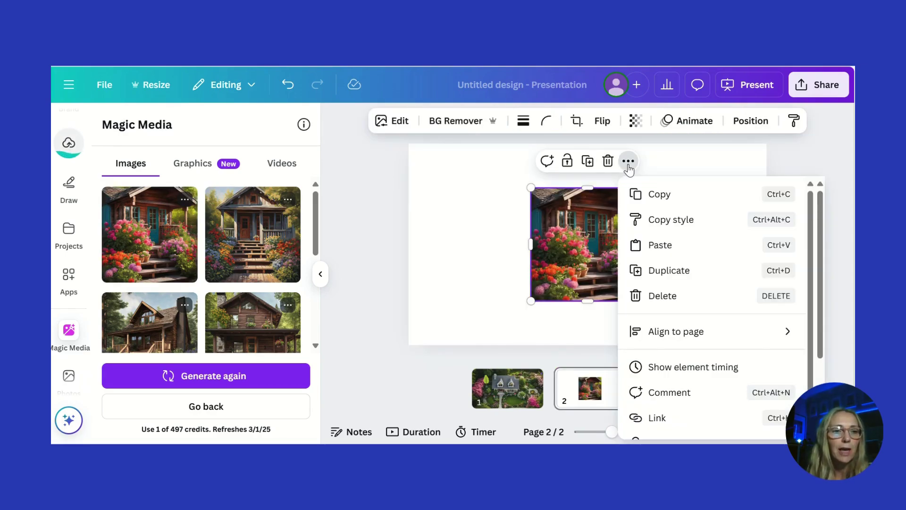
scroll(819, 366, down, 3)
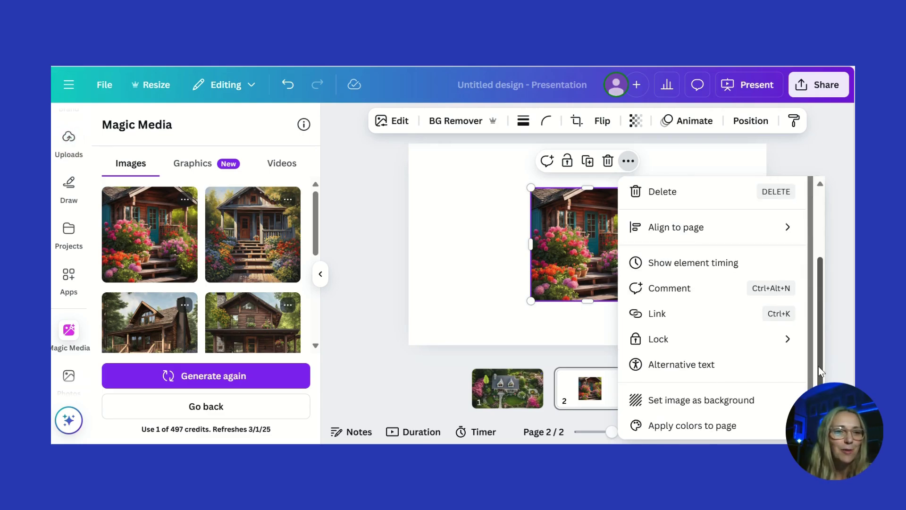
click(733, 401)
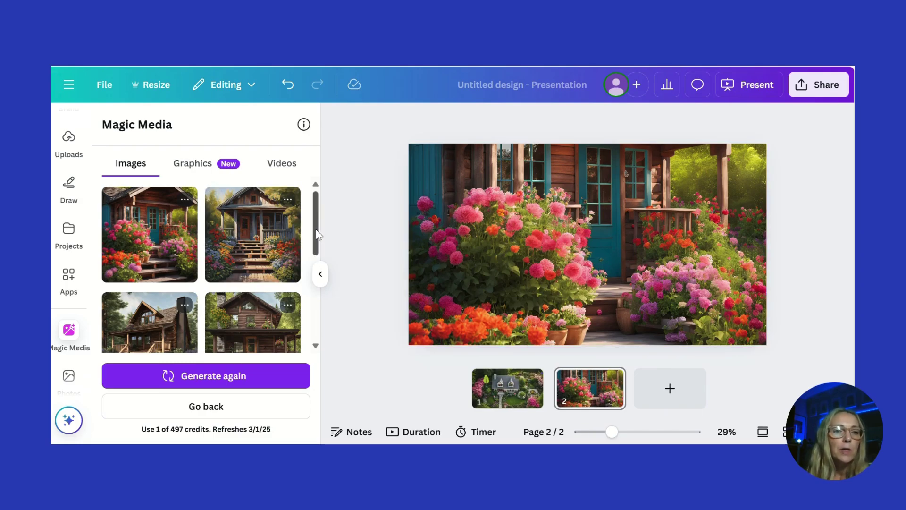
Step: Add the recently used purple cosmos flowers, shrink them and place copies among the flower beds on both sides of the cabin stairs
scroll(316, 229, down, 3)
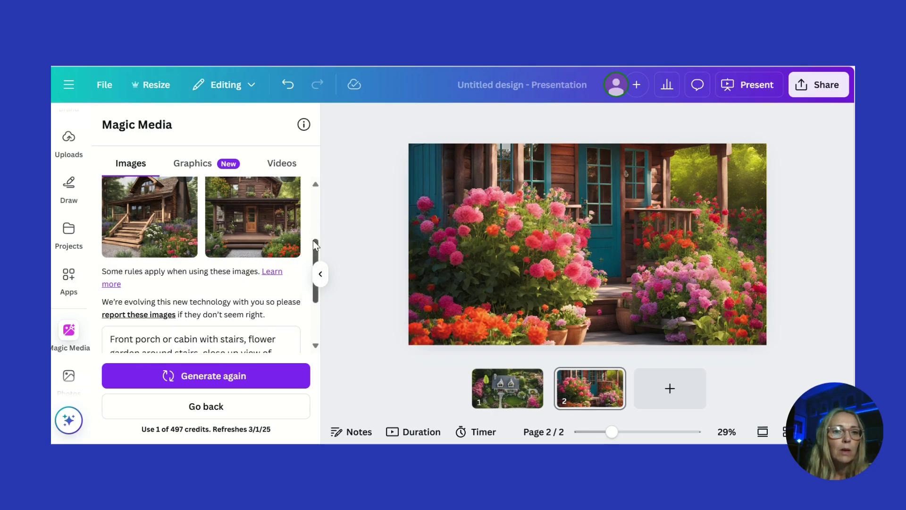
drag(317, 261, 313, 176)
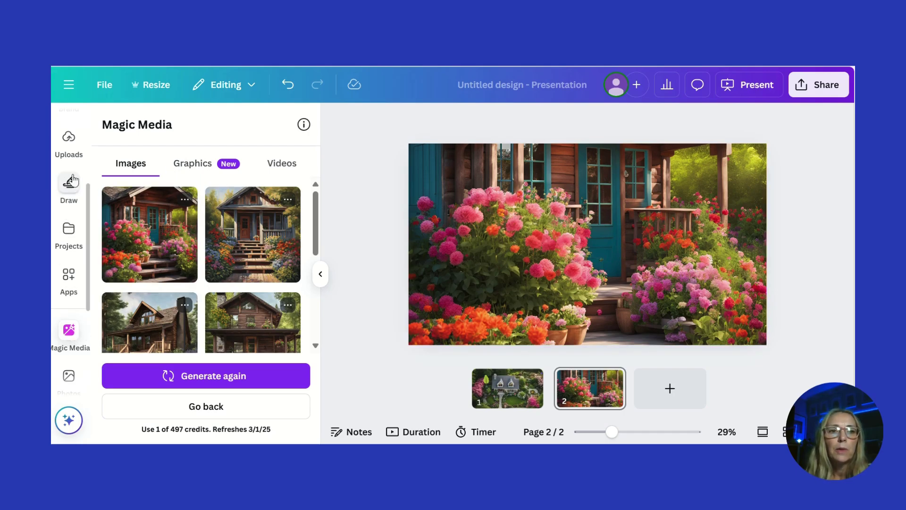
drag(87, 217, 87, 166)
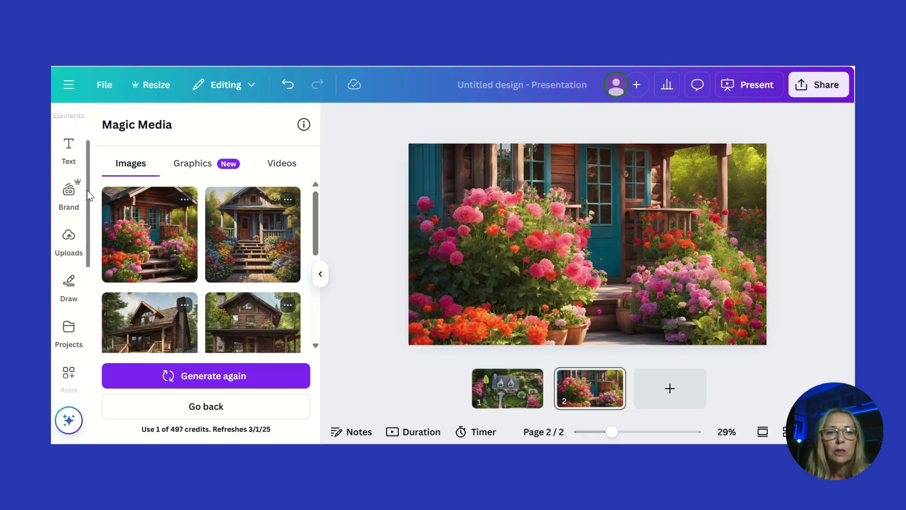
drag(87, 195, 88, 163)
click(69, 171)
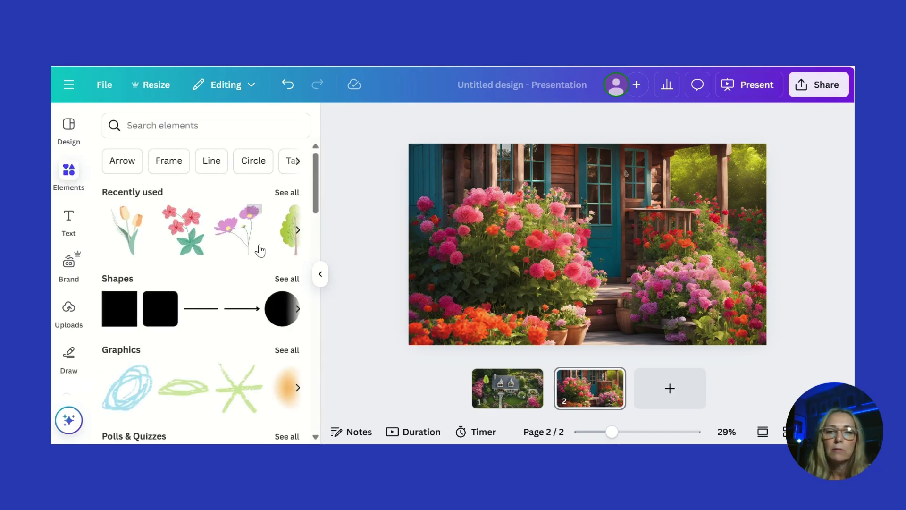
click(246, 242)
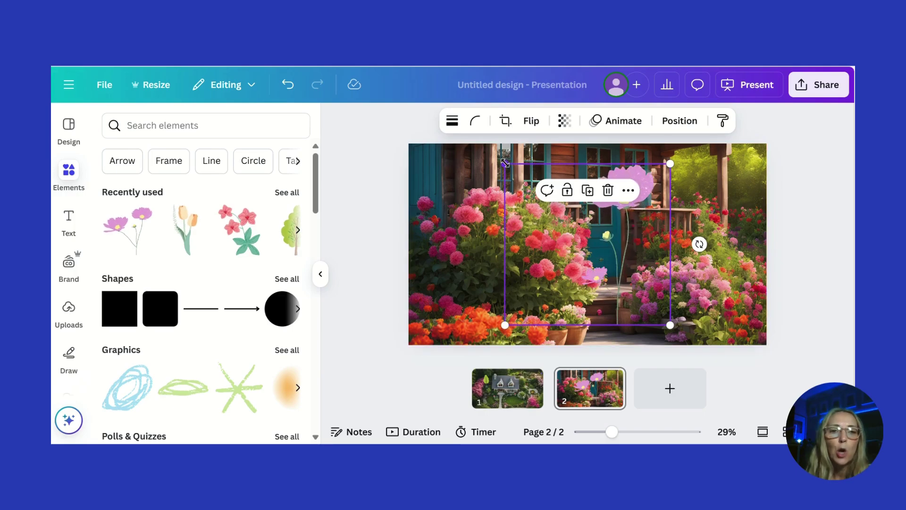
drag(507, 163, 626, 281)
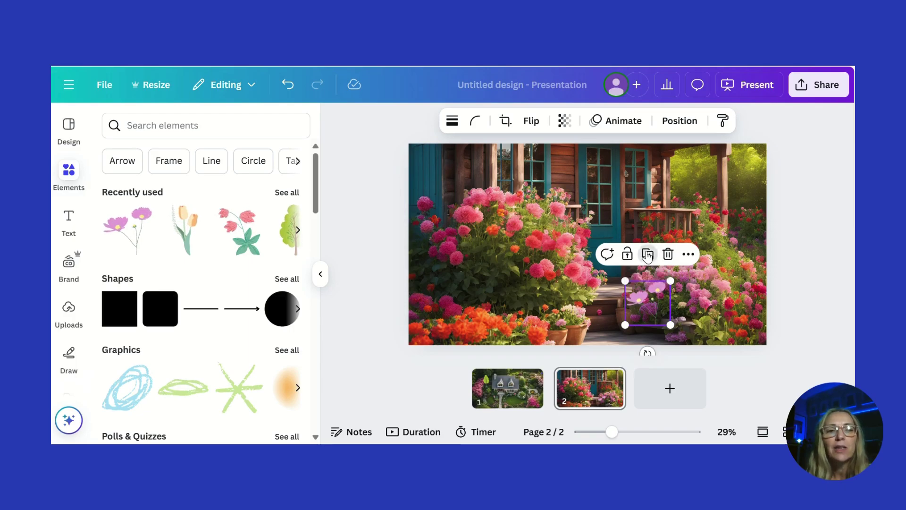
click(647, 255)
drag(654, 301, 741, 250)
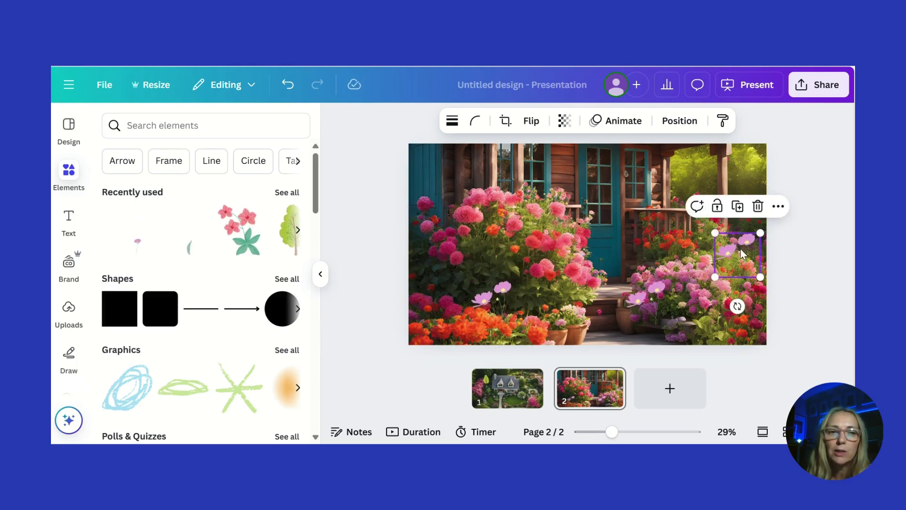
Step: Add the recently used peach tulips, shrink them and place one in the pot beside the stairs and a copy at the page's left edge
click(182, 236)
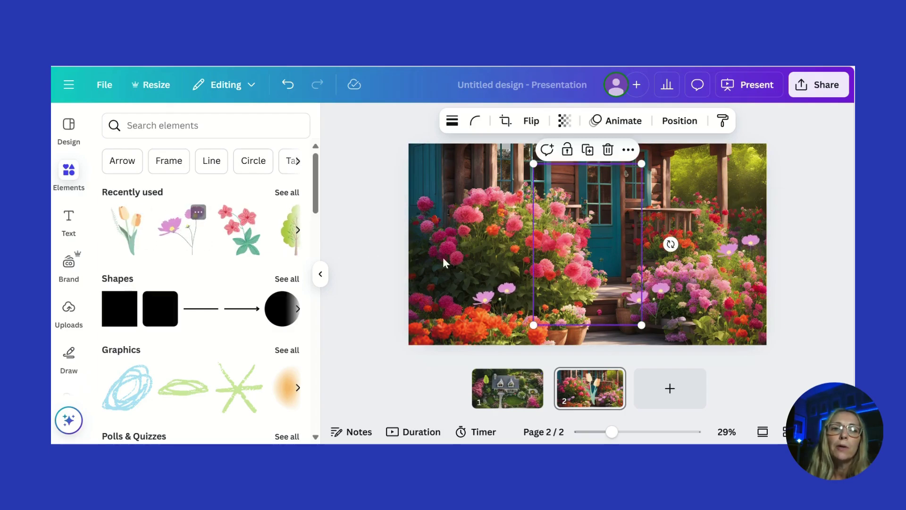
drag(534, 163, 551, 302)
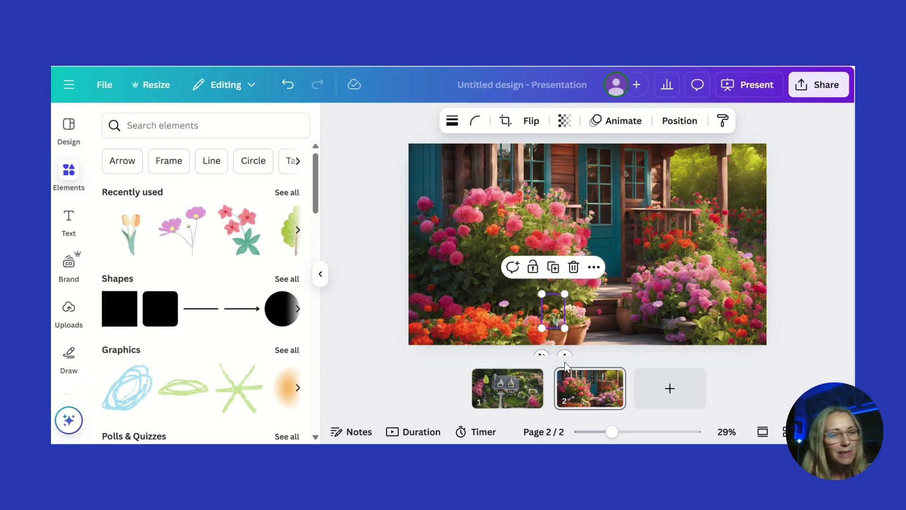
drag(545, 308, 449, 245)
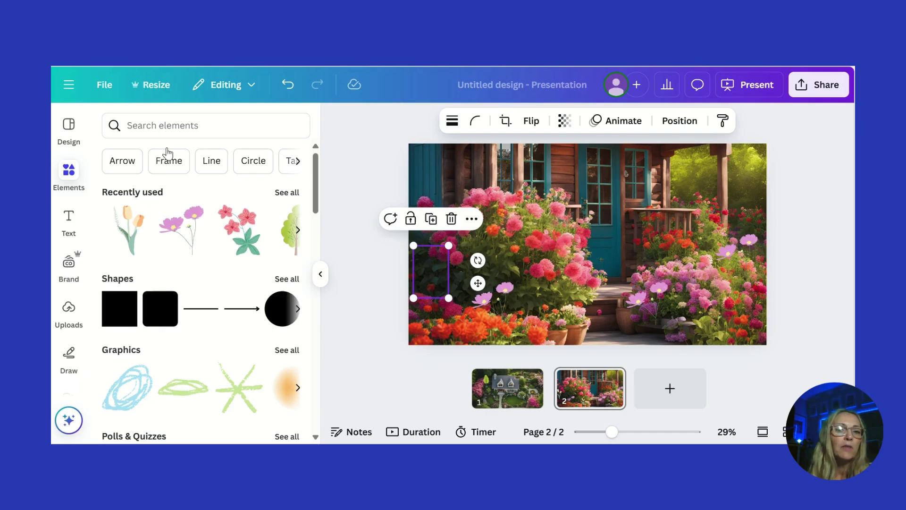
Step: Search the elements for "butterflies moving" and show all the matching graphics
click(166, 125)
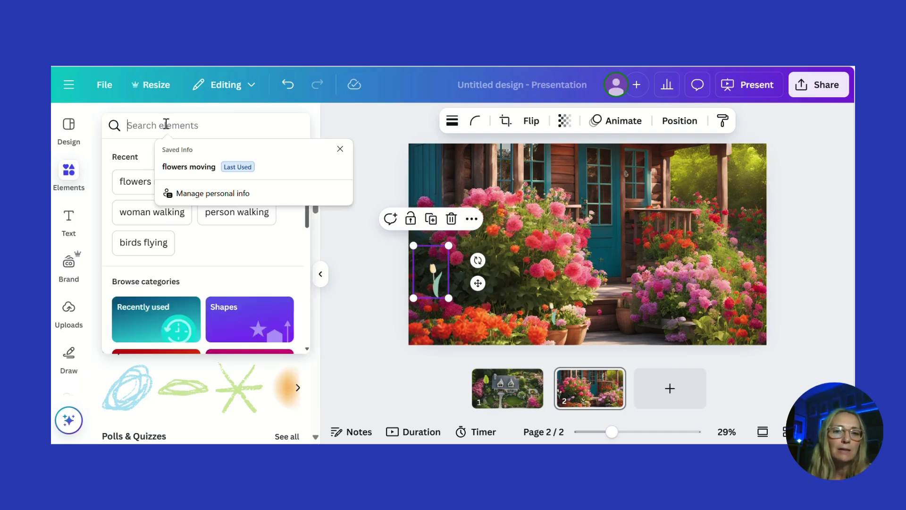
text(butterflie)
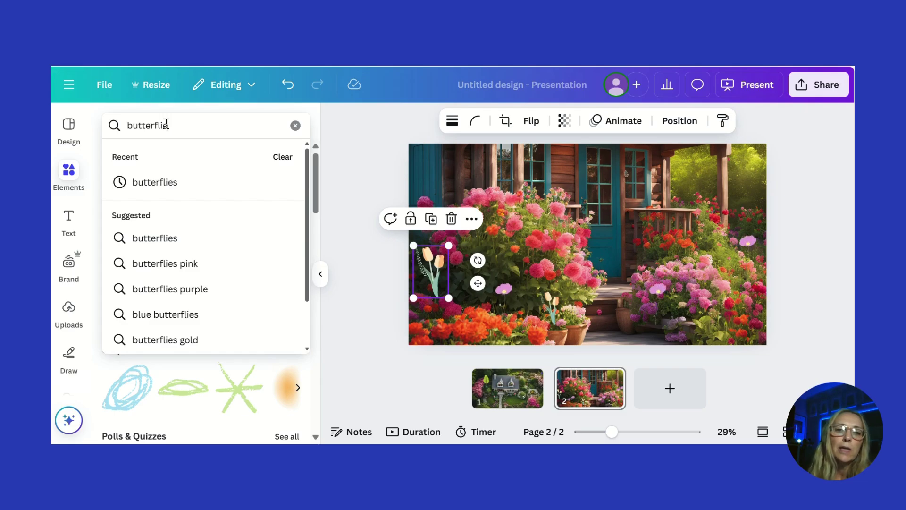
text(s moving)
key(Return)
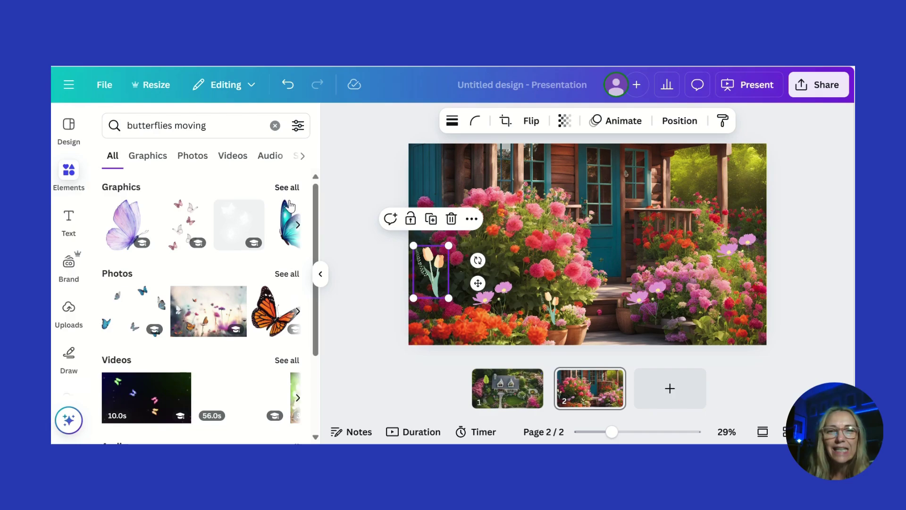
click(295, 188)
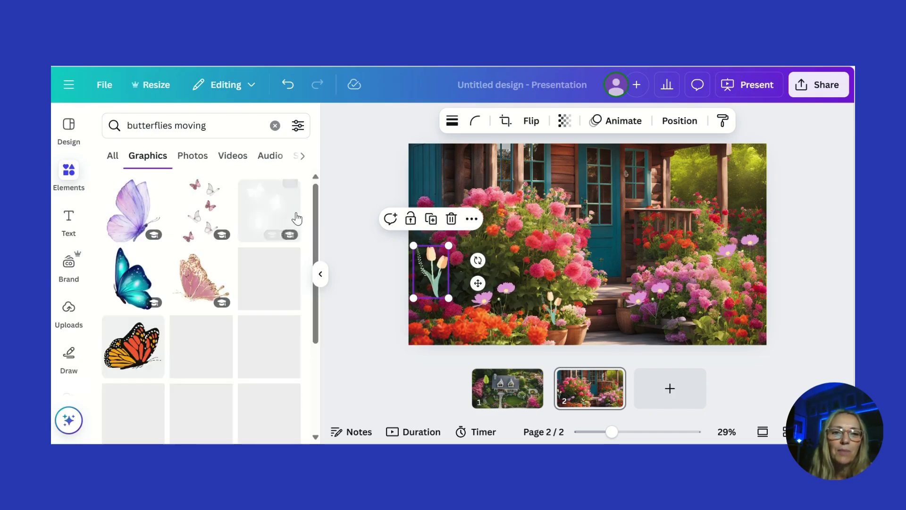
drag(315, 217, 310, 263)
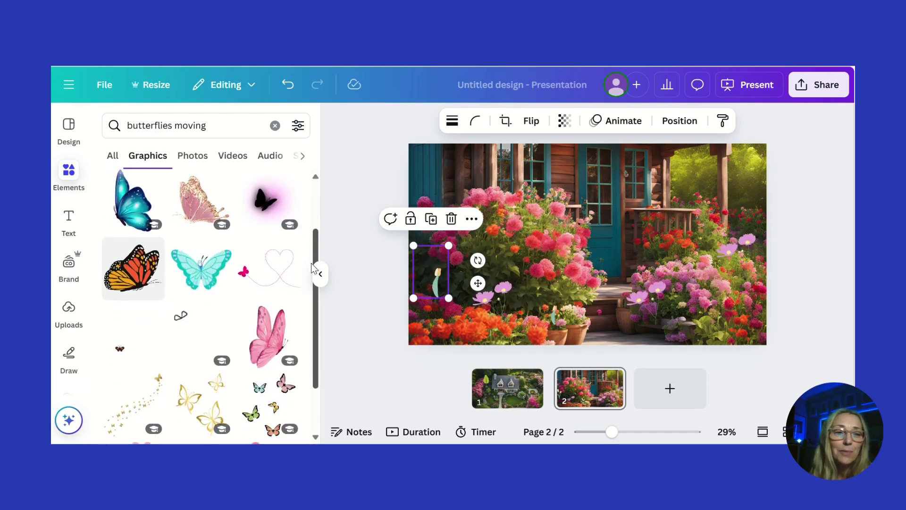
Step: Add the orange monarch butterfly, shrink it and place it at the upper left of the large pink flower bush
click(155, 263)
drag(495, 161, 459, 198)
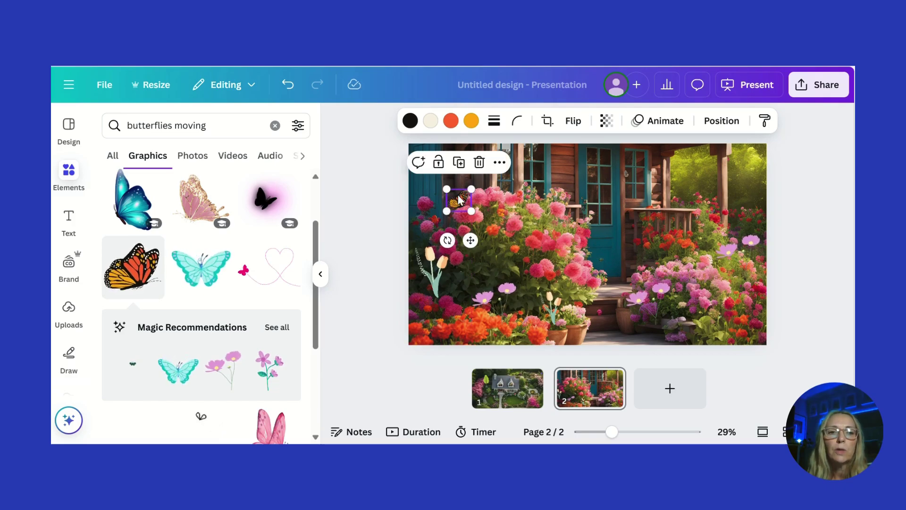
click(368, 199)
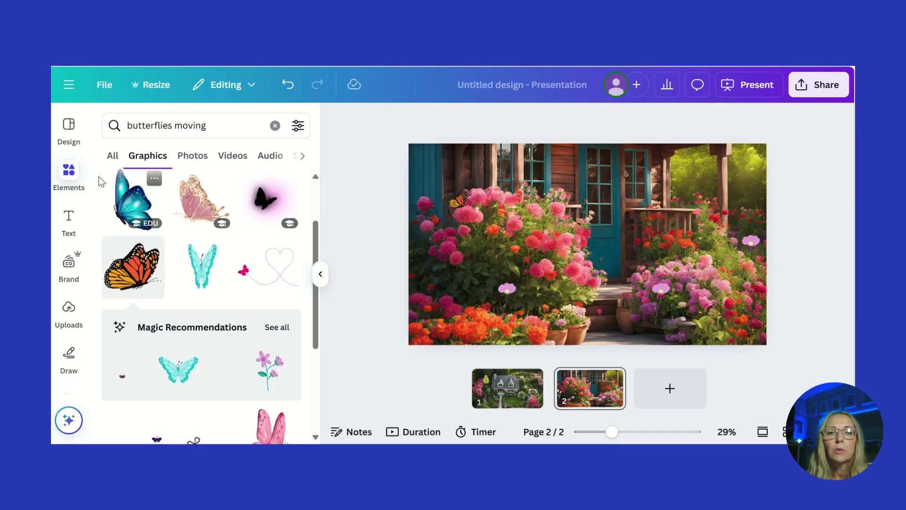
Step: Generate new Magic Media images from the prompt "Grandfather with hat on, apron and hat, happy, white hair and beard"
scroll(311, 243, up, 3)
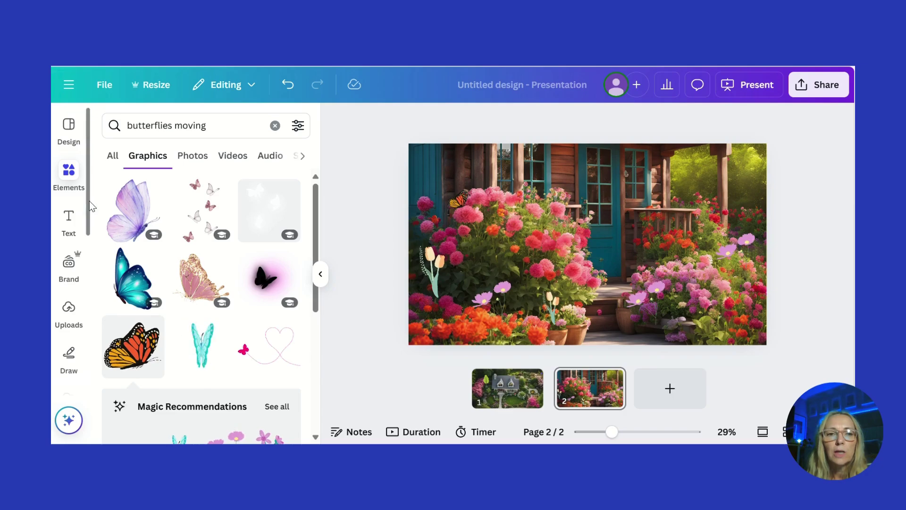
scroll(64, 303, down, 3)
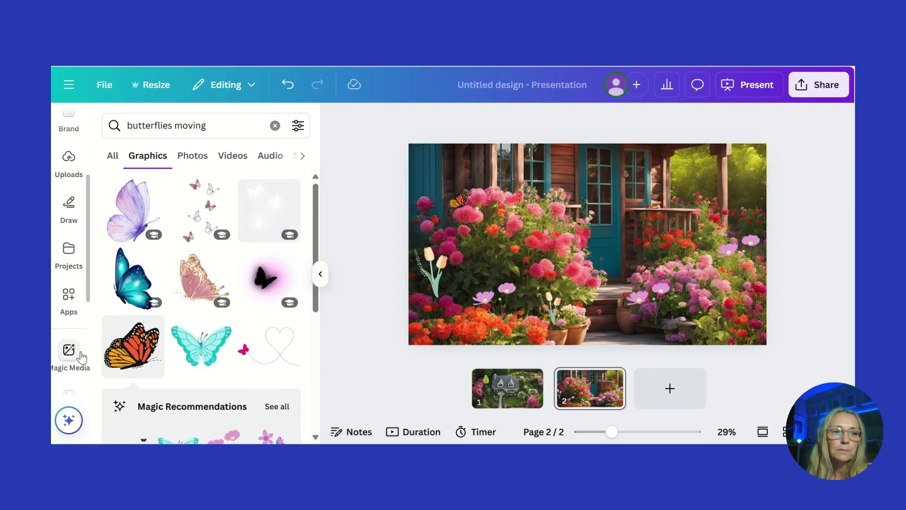
click(75, 355)
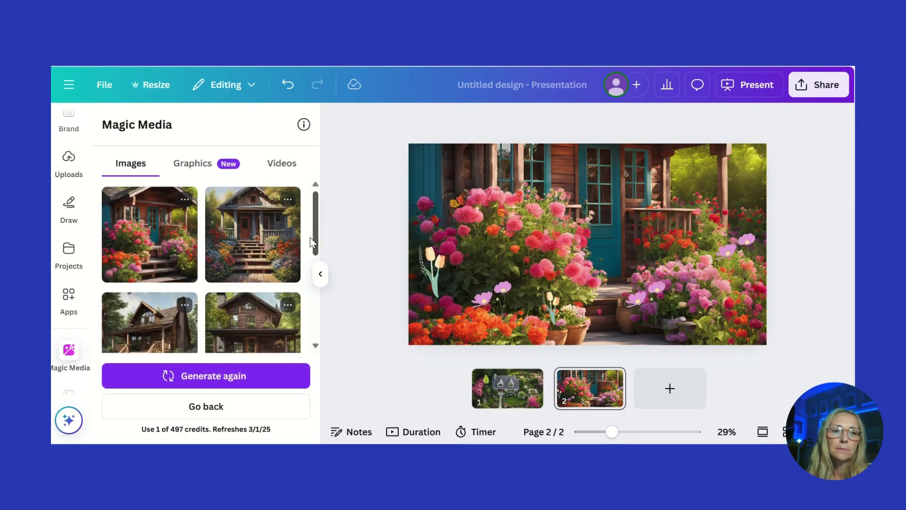
click(230, 407)
click(137, 219)
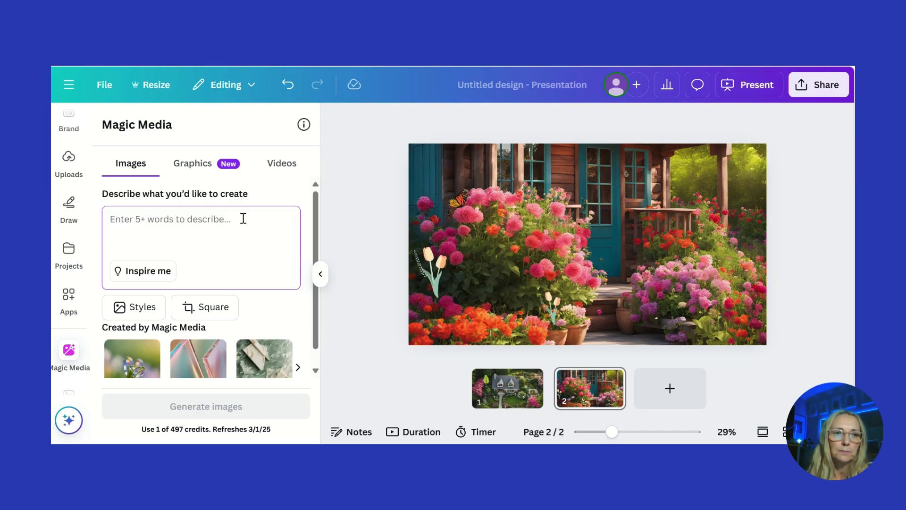
text(Grandfather with hat on)
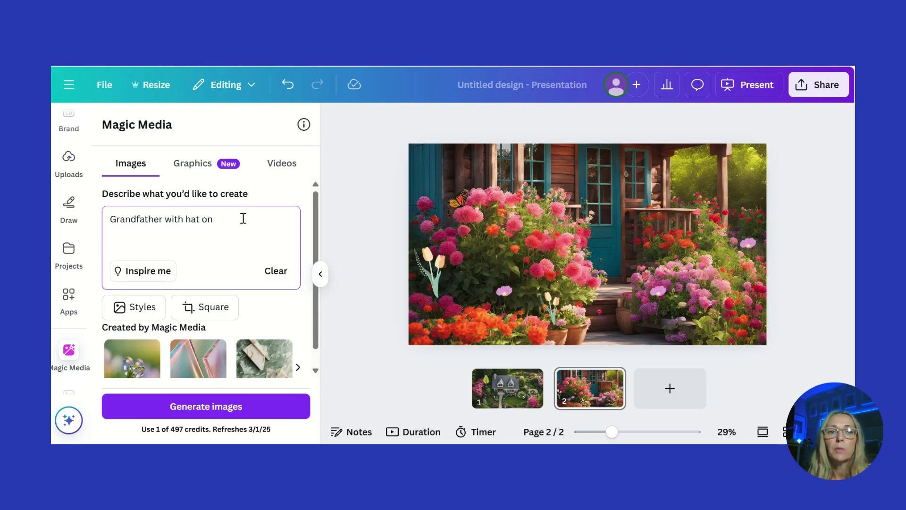
text(,)
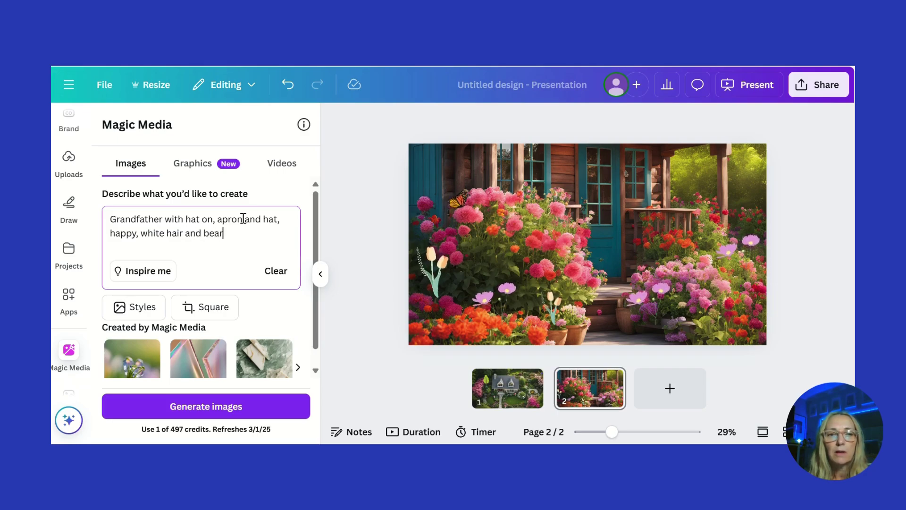
text(d)
key(Return)
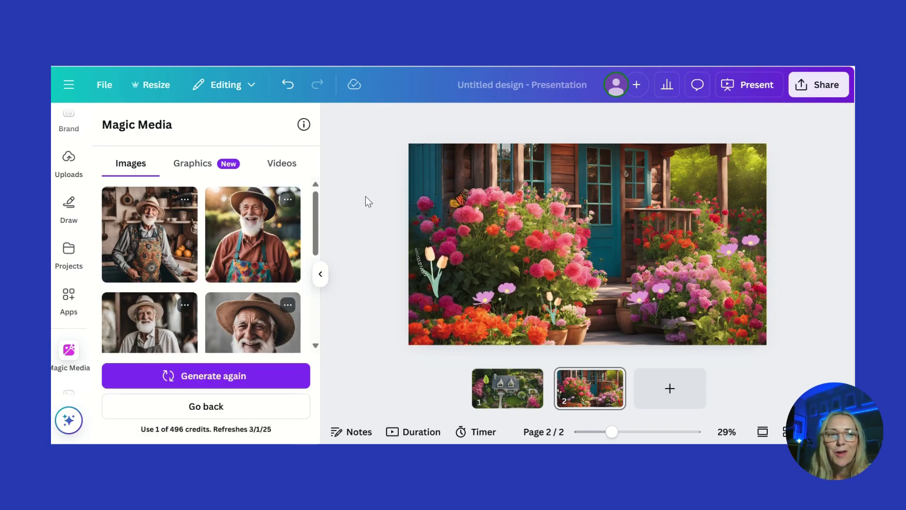
drag(316, 209, 316, 228)
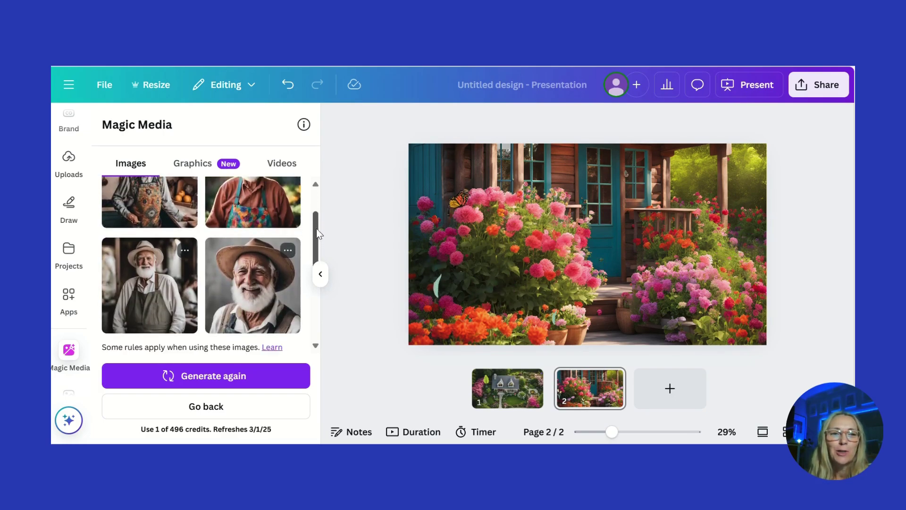
Step: Add the generated photo of the grandfather in the dark apron, remove its background and place it enlarged in front of the right-hand flowers
click(143, 284)
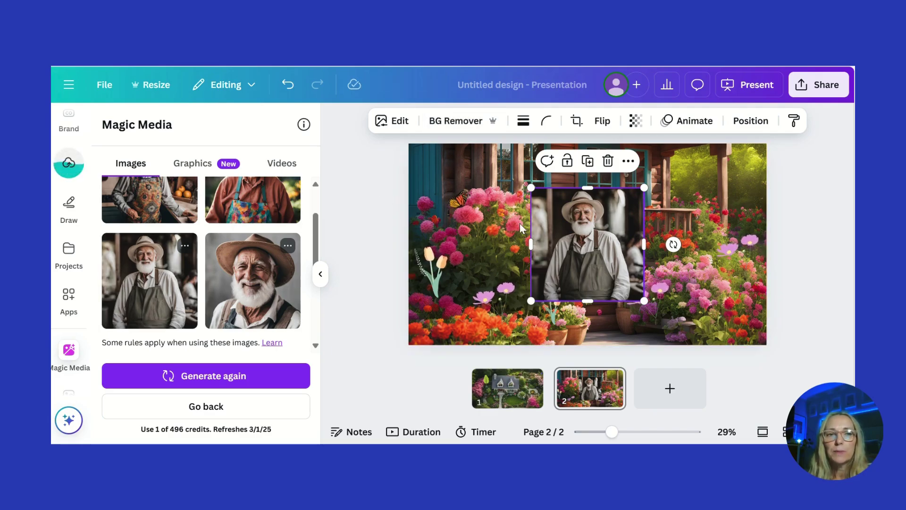
click(461, 121)
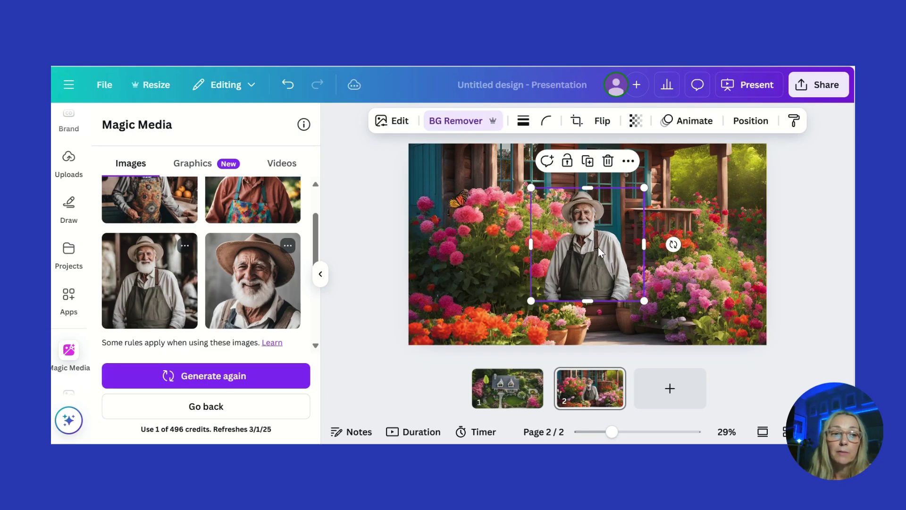
drag(531, 300, 492, 334)
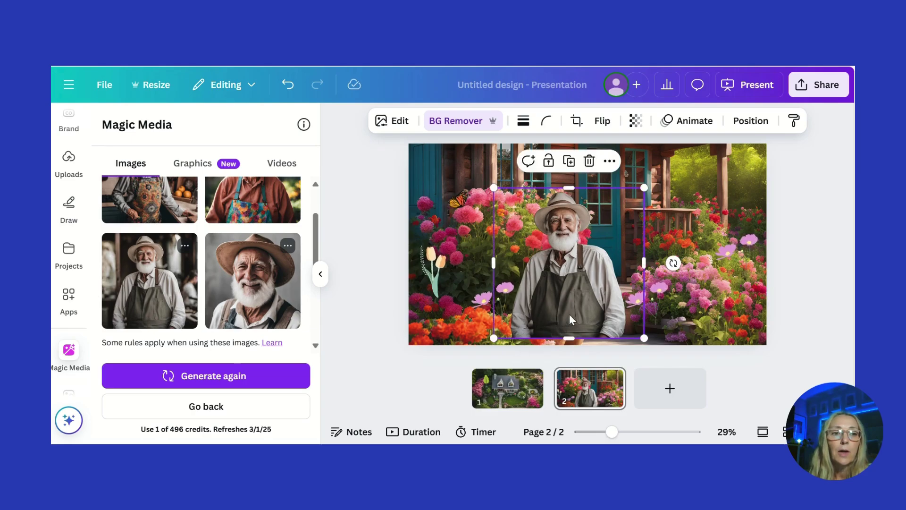
drag(569, 314, 634, 321)
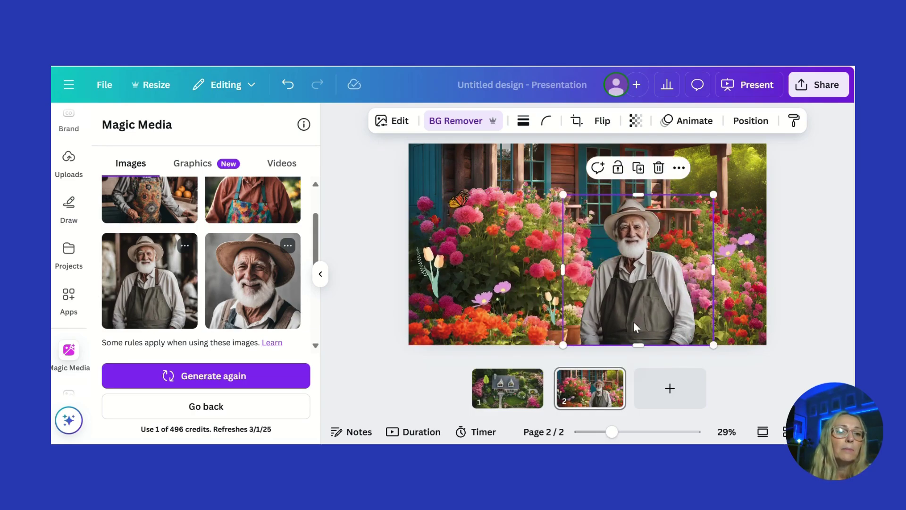
click(367, 249)
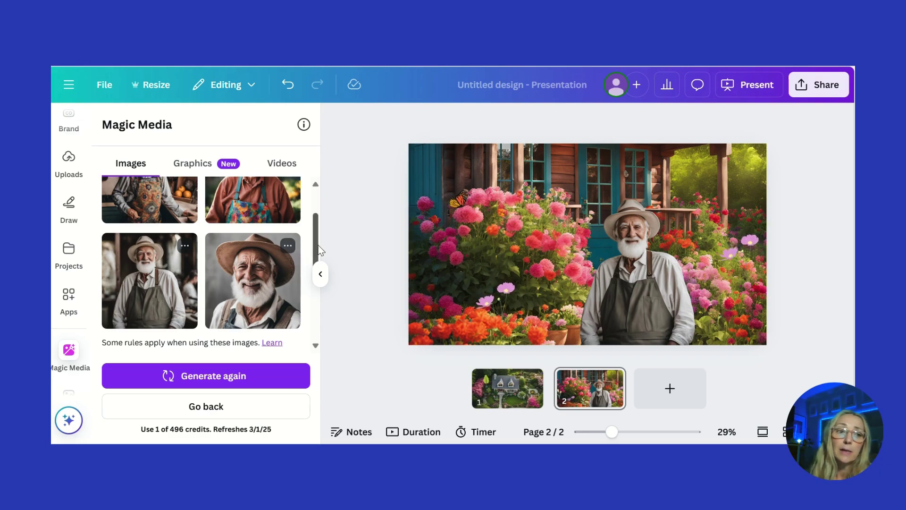
Step: Extend the grandfather prompt with ", cartoon style" and generate new Magic Media images
drag(315, 245, 310, 324)
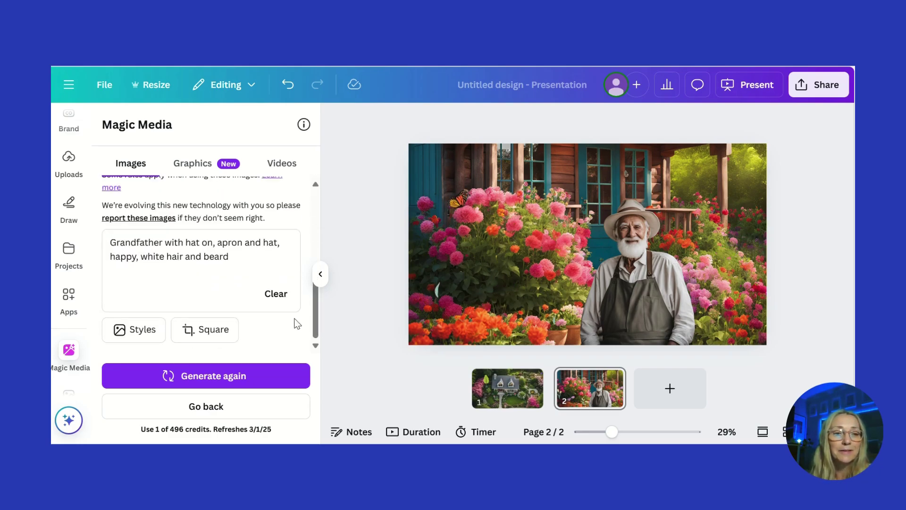
click(249, 254)
text(,)
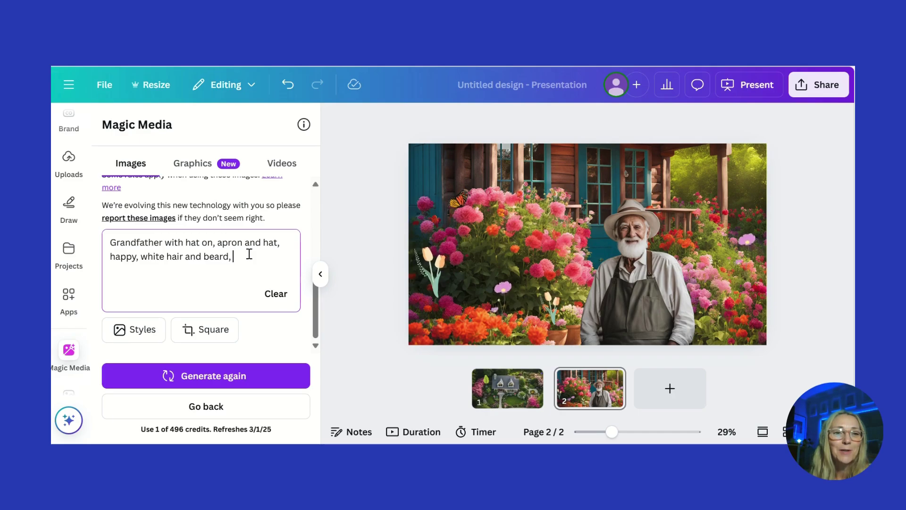
text( cartoon styl)
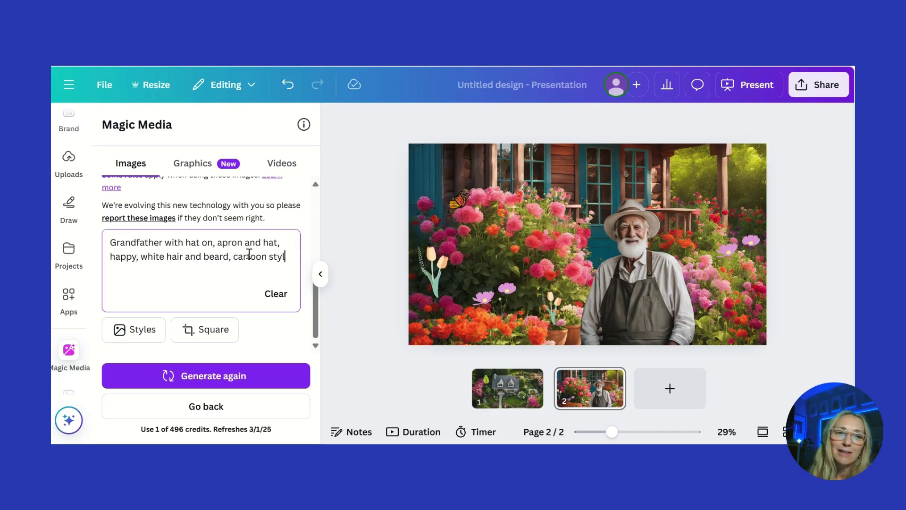
key(Return)
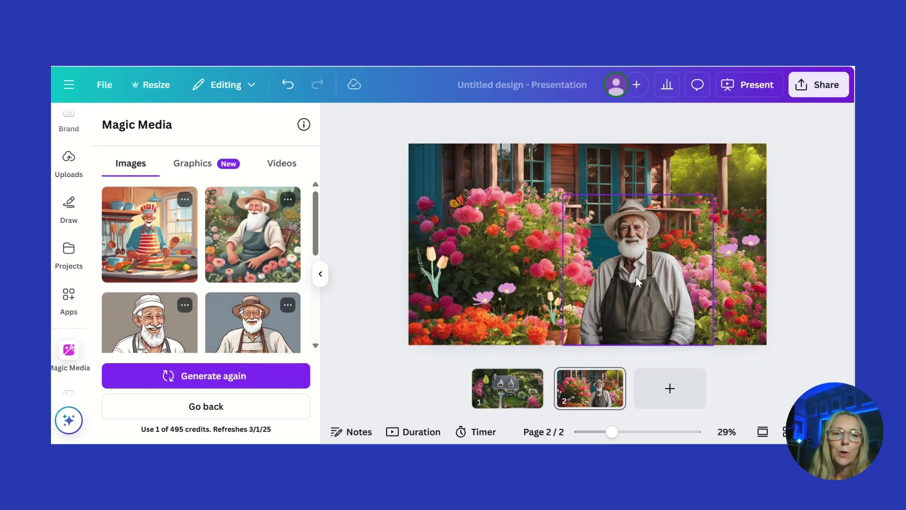
Step: Replace the photographic grandfather with the generated cartoon one in hat and tan apron, and remove its background
click(638, 277)
click(659, 168)
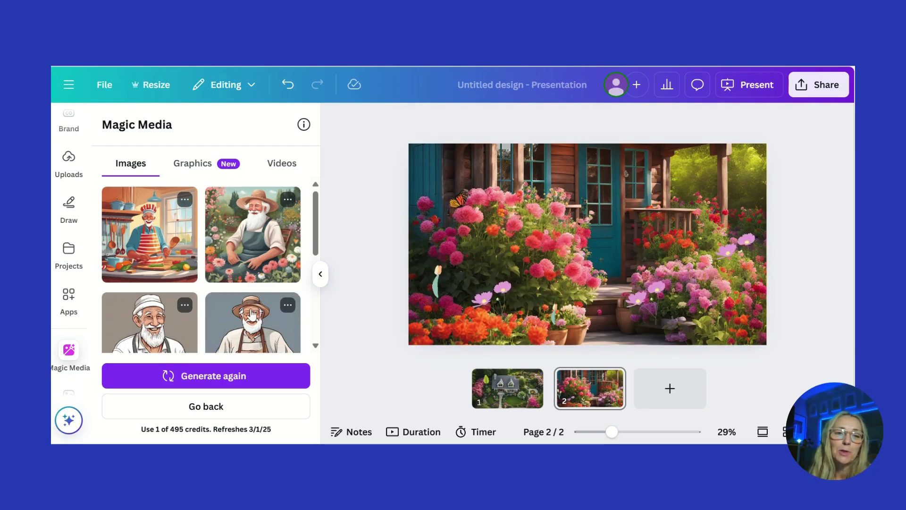
click(239, 320)
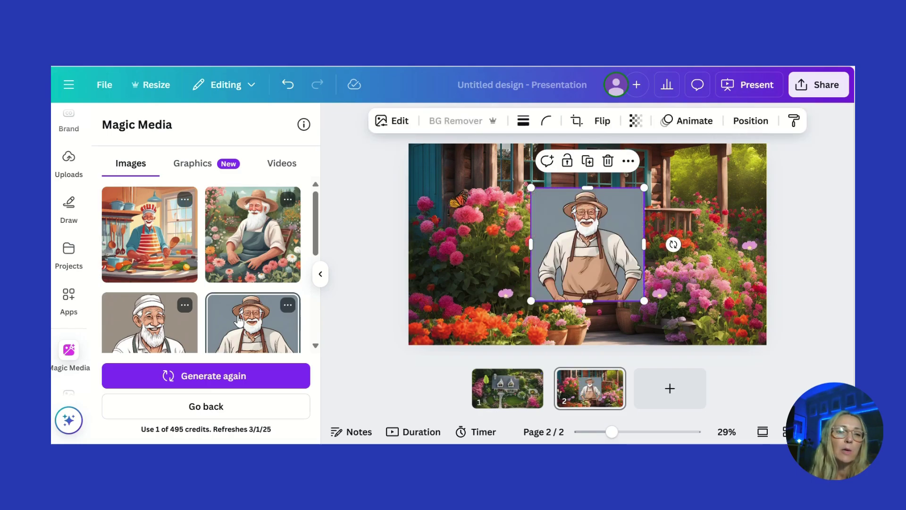
click(460, 122)
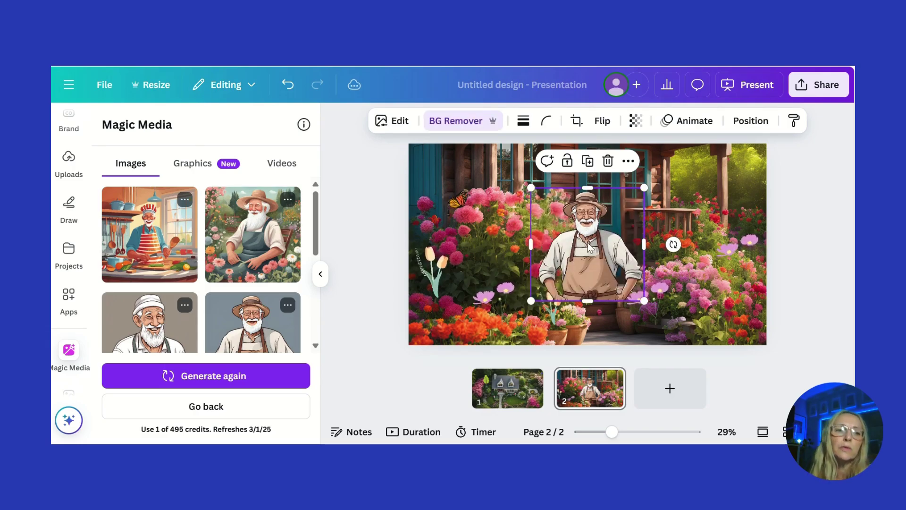
Step: Move the cartoon grandfather to the foreground right of the flower pots and enlarge him to stand at the page's lower edge
drag(595, 244, 660, 289)
drag(602, 232, 560, 182)
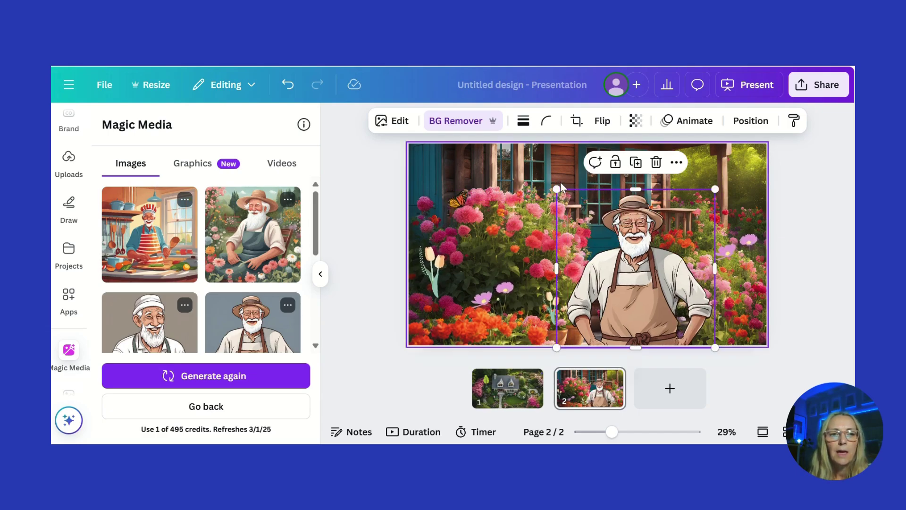
click(824, 204)
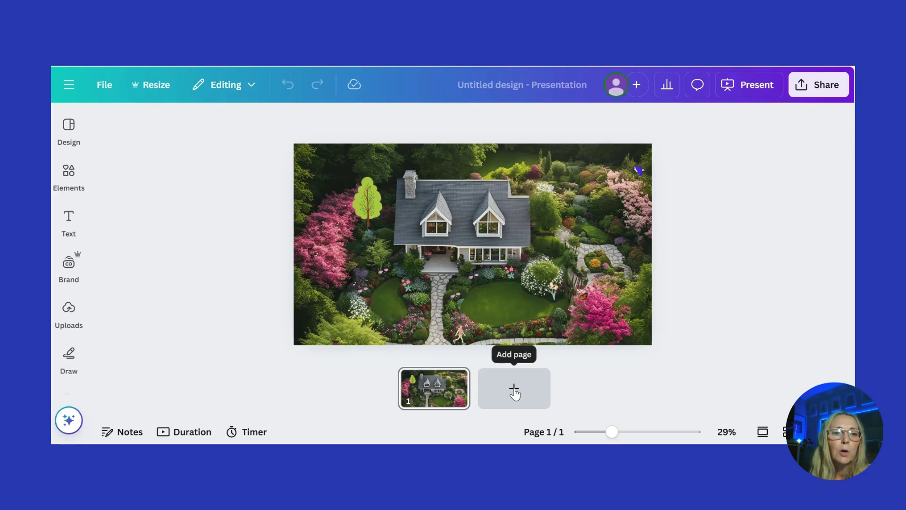
Step: Add a second page and generate Magic Media images from the prompt "Front porch or cabin with stairs, flower garden around stairs"
click(515, 393)
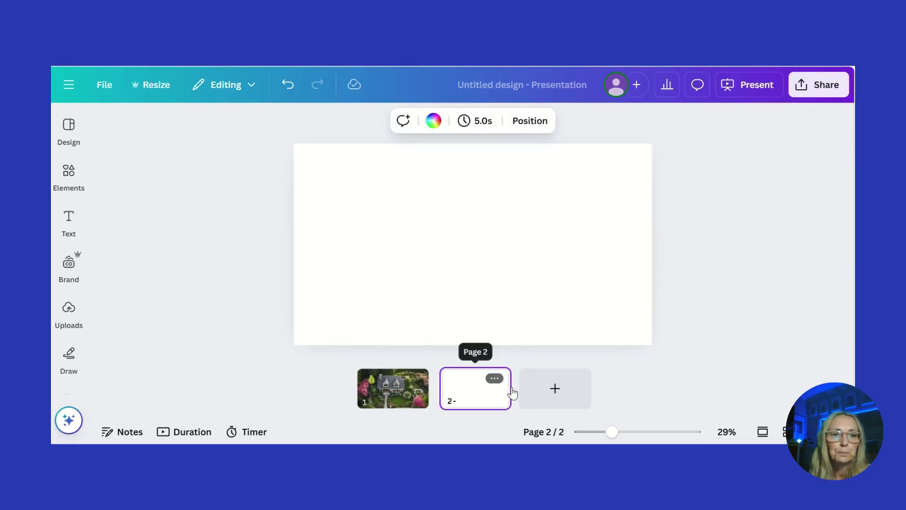
click(75, 177)
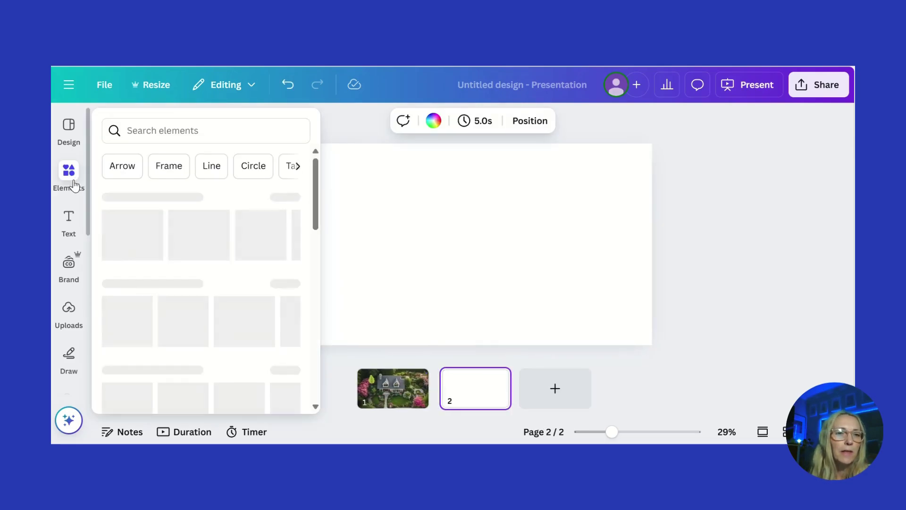
click(76, 264)
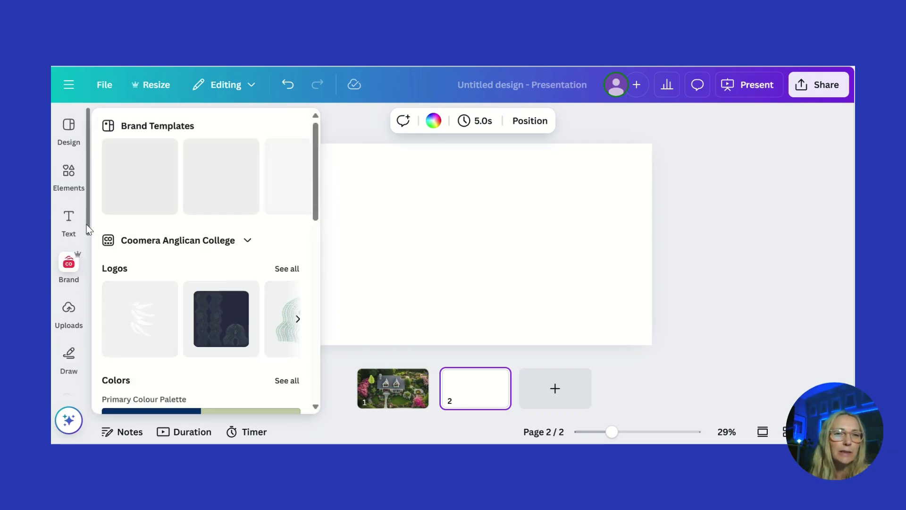
scroll(88, 246, down, 3)
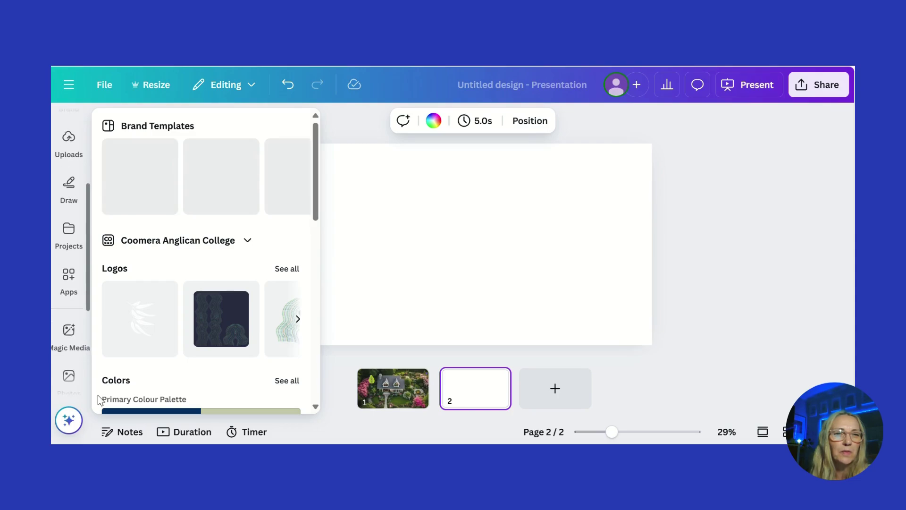
click(70, 345)
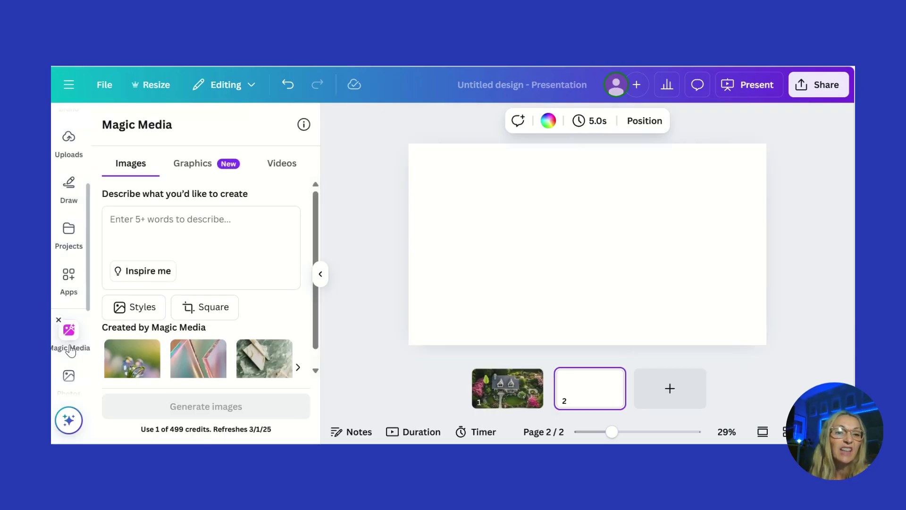
click(239, 223)
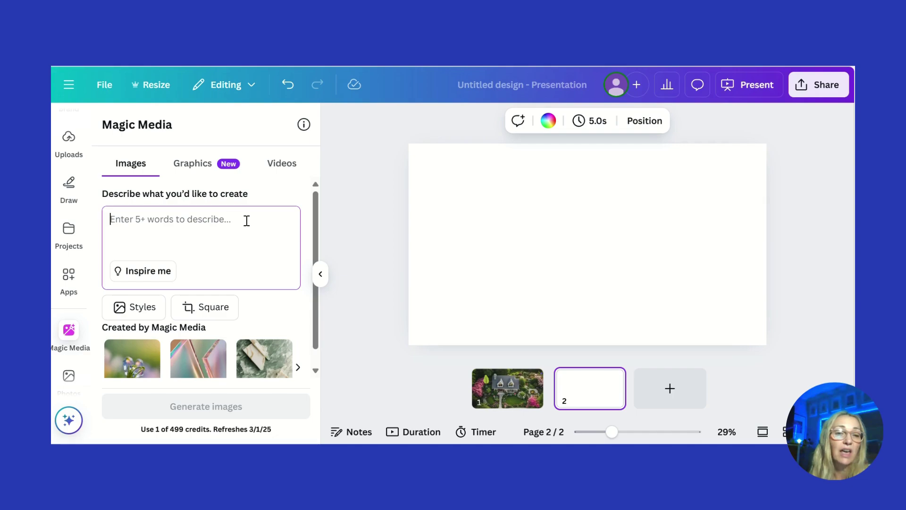
text(Fro)
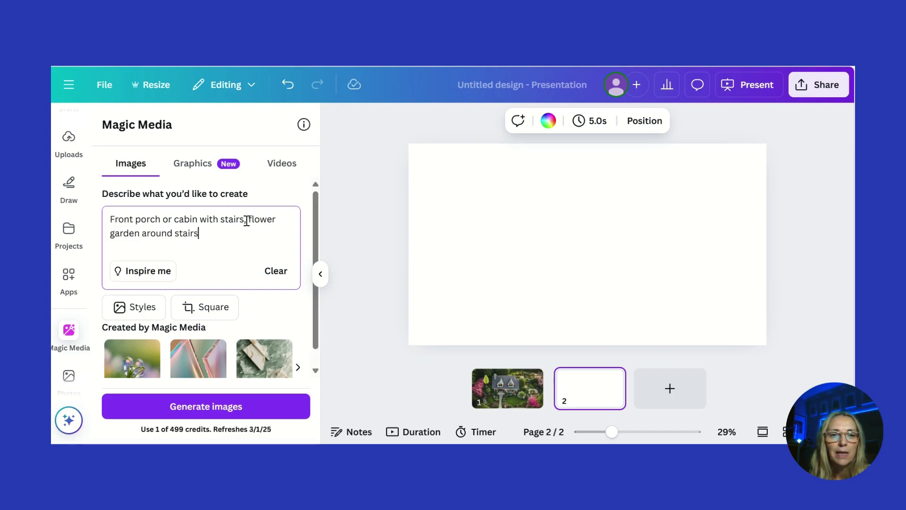
key(Return)
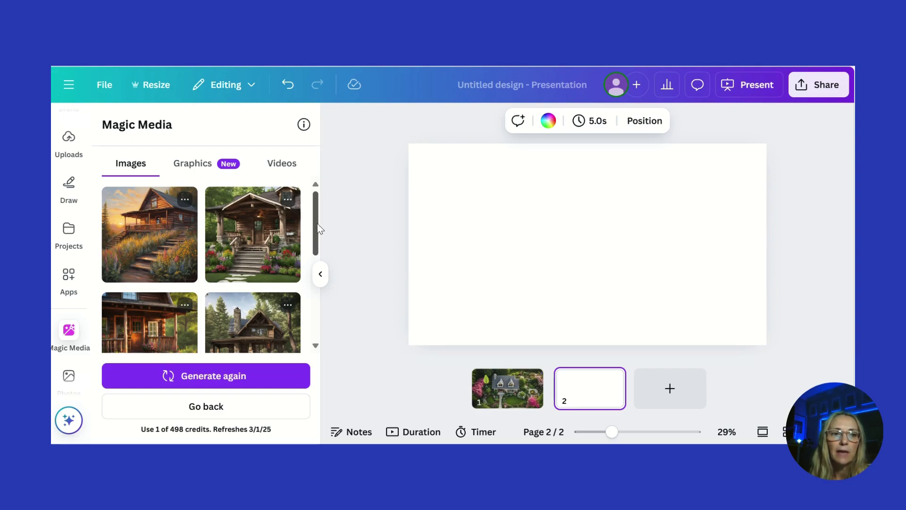
Step: Extend the porch prompt with ", close up view of front of cabin" and generate the images again
drag(317, 223, 301, 291)
click(213, 301)
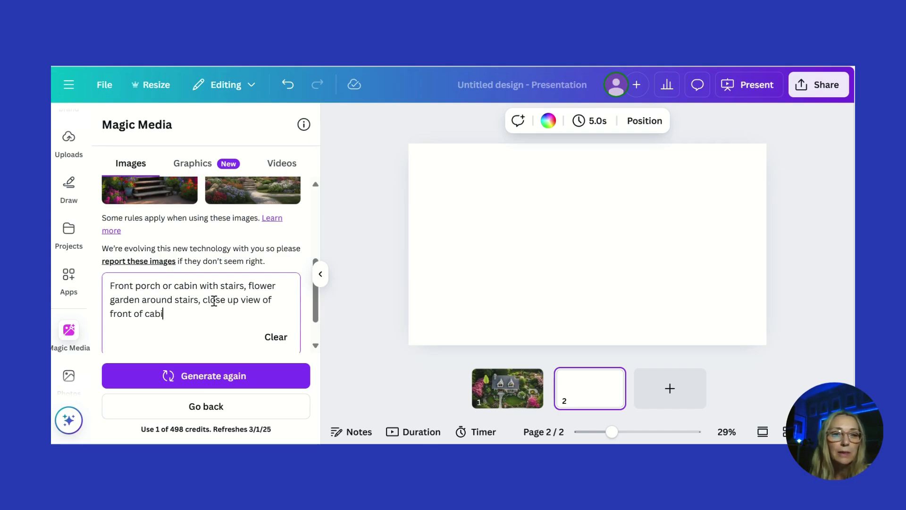
key(Return)
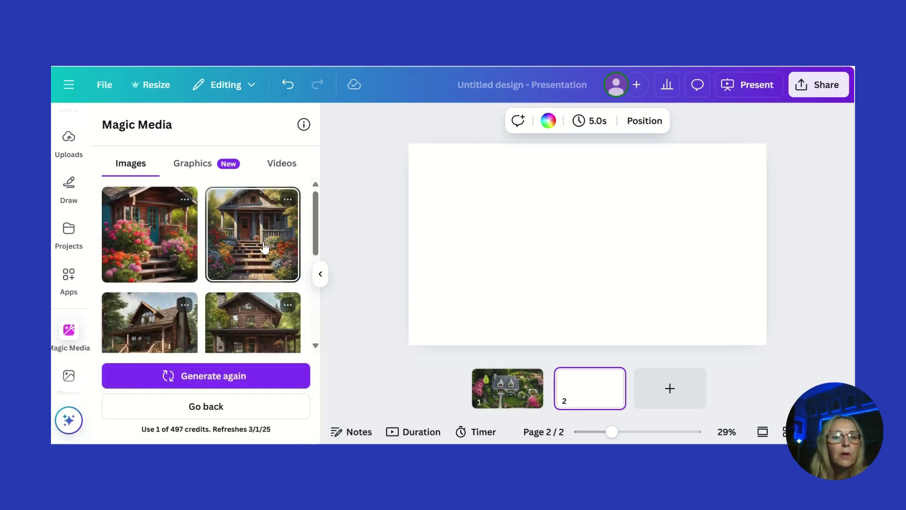
Step: Add the generated cabin porch image with the teal door and pink flowers and set it as the page background
click(168, 236)
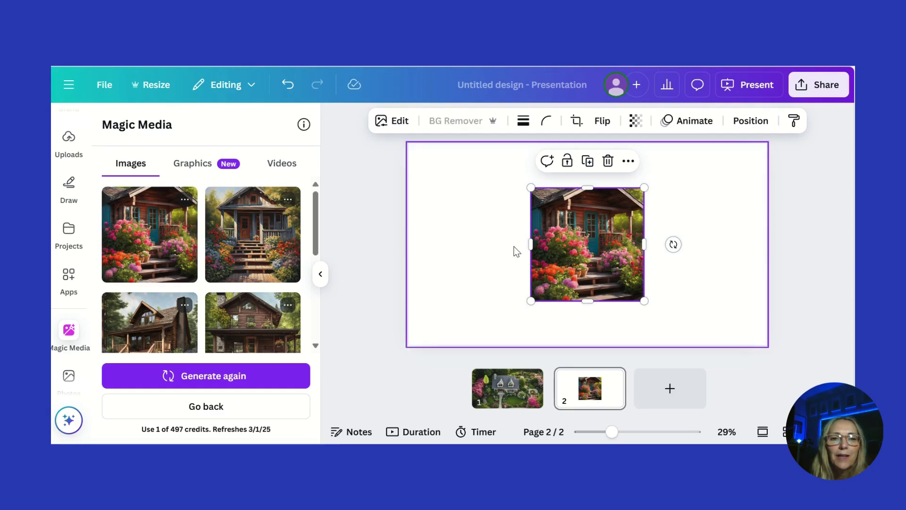
click(629, 162)
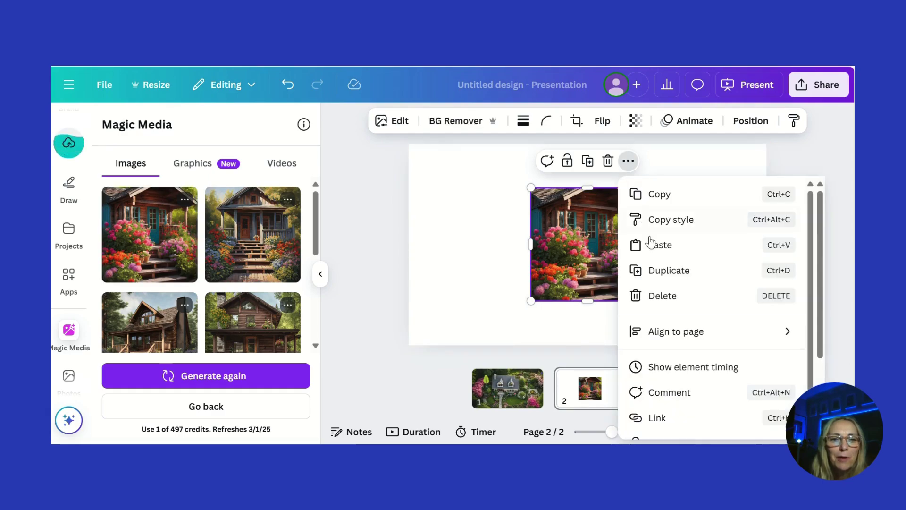
drag(823, 287, 820, 365)
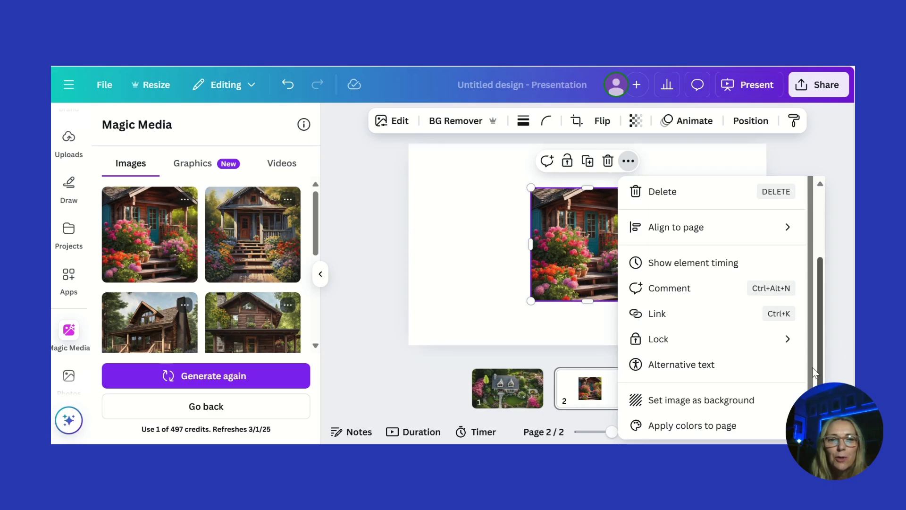
click(714, 410)
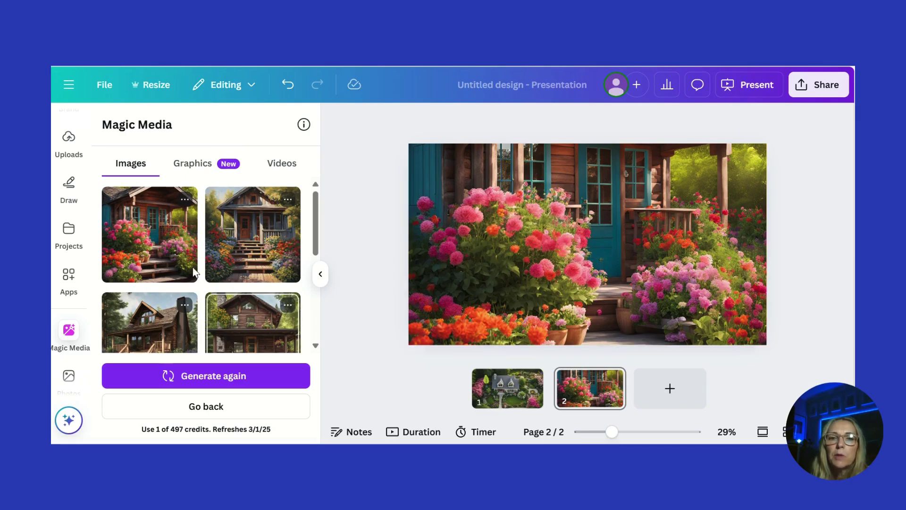
Step: Add the recently used purple flowers graphic to the porch page and shrink it
scroll(316, 229, down, 3)
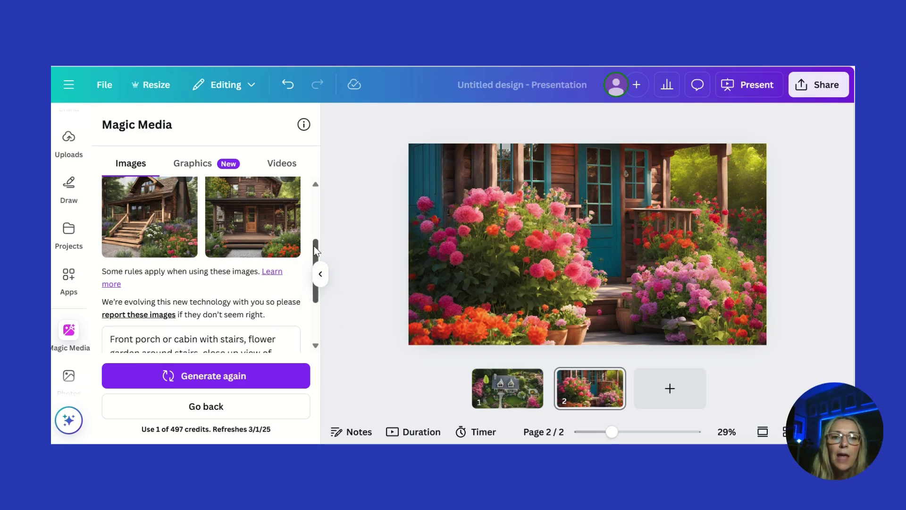
scroll(316, 250, up, 5)
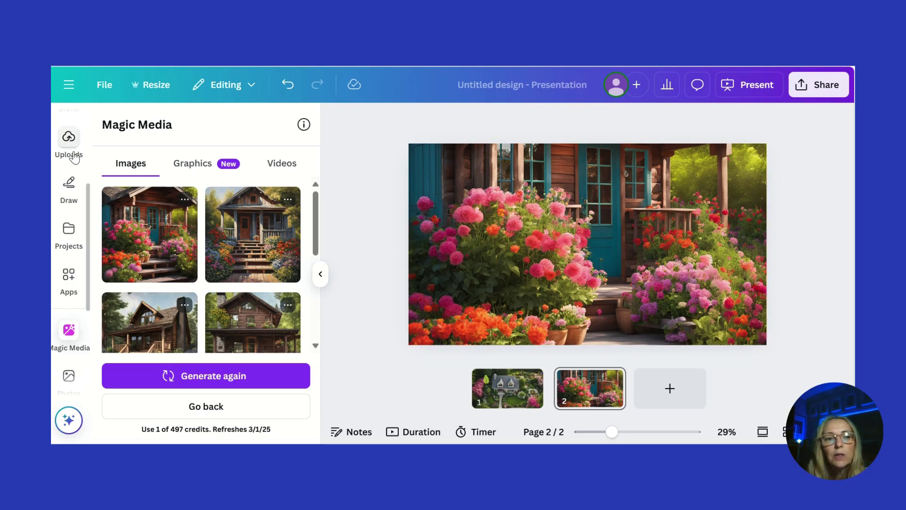
scroll(87, 212, up, 3)
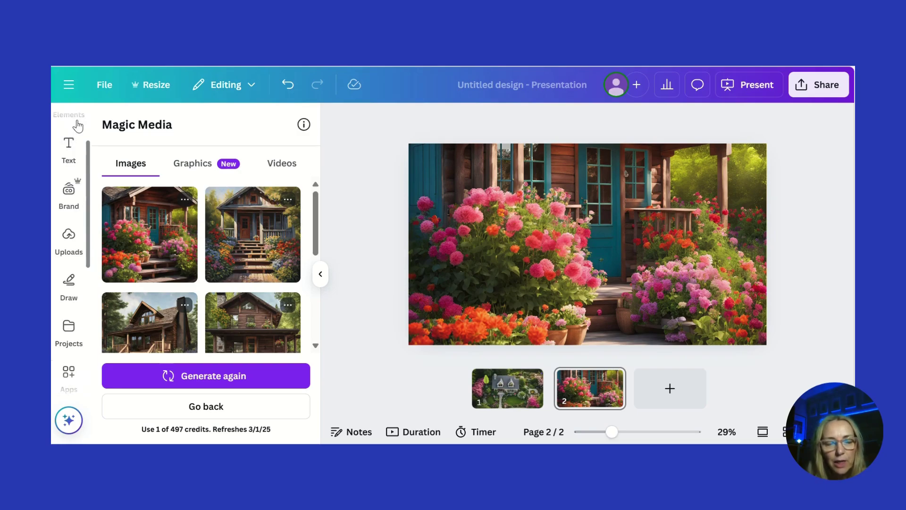
scroll(80, 130, up, 2)
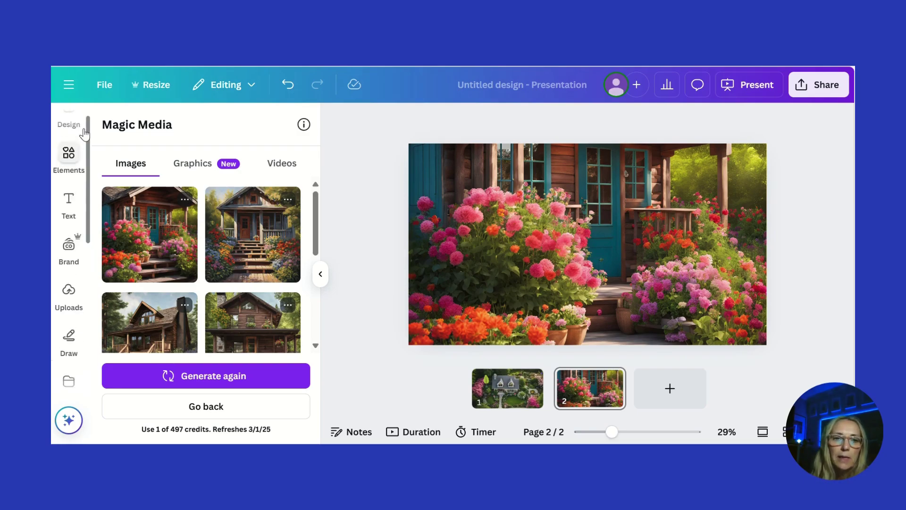
click(70, 176)
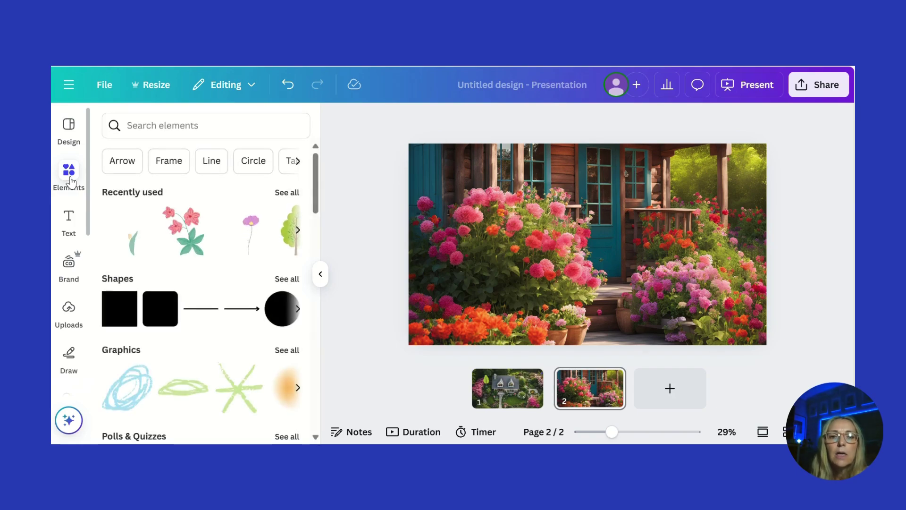
click(248, 231)
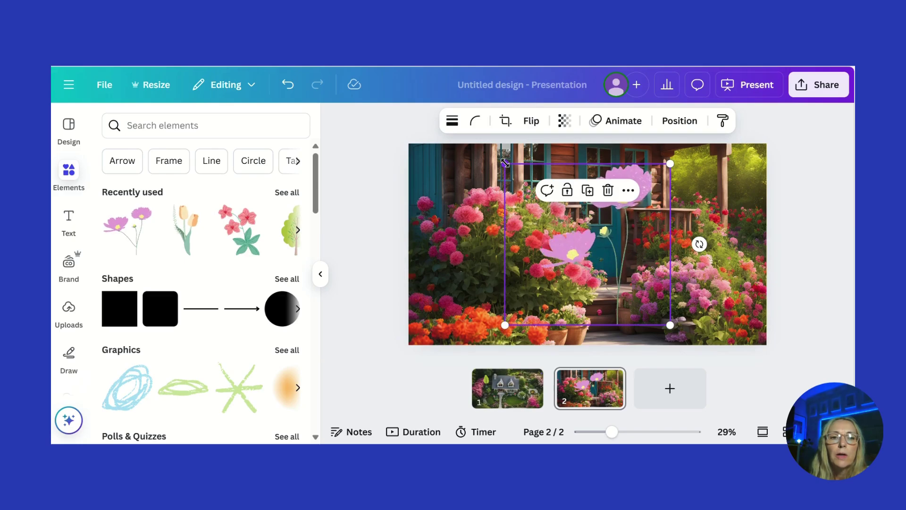
drag(505, 164, 503, 297)
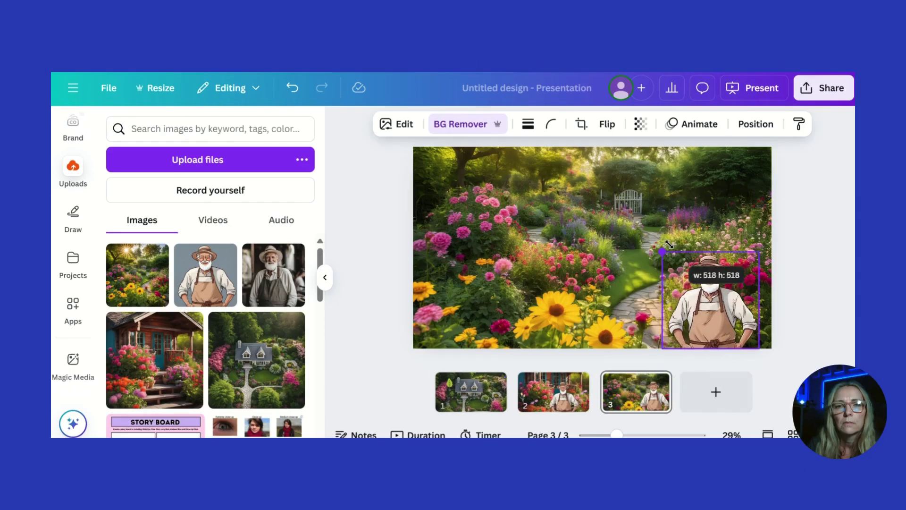
Step: Shrink the cartoon grandfather on page 3 and place him in the distance beside the white garden gate
drag(670, 245, 697, 273)
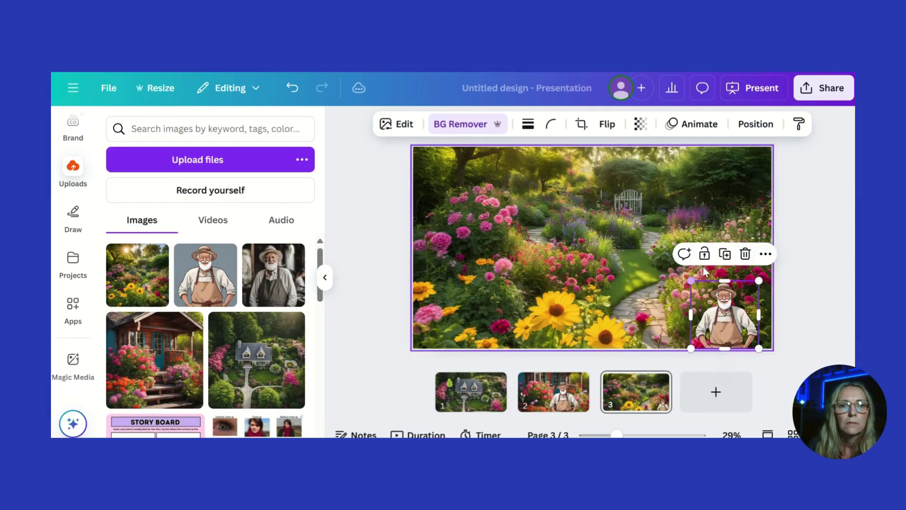
drag(735, 316, 591, 175)
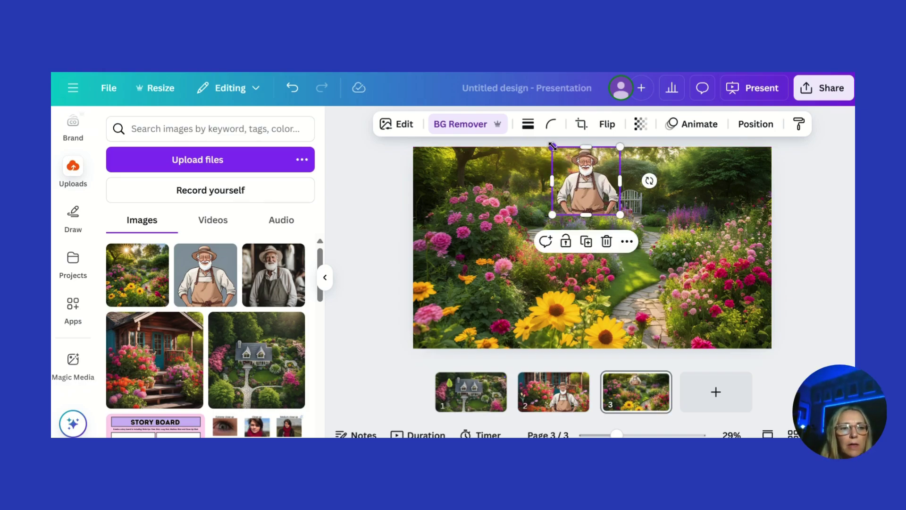
drag(552, 147, 605, 194)
click(363, 204)
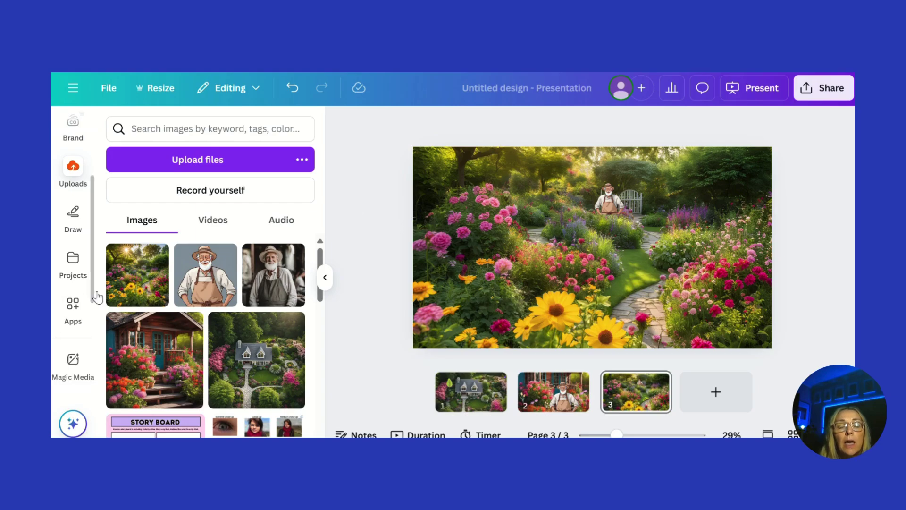
Step: Generate Magic Media images from the prompt "10 year old girl with black pig tales in cartoon style and hat"
scroll(91, 332, down, 2)
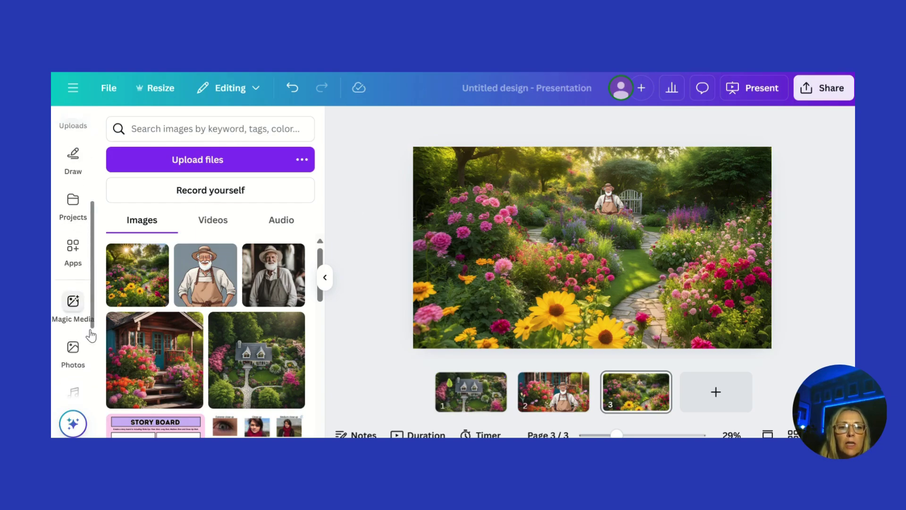
scroll(89, 378, down, 1)
scroll(87, 424, down, 1)
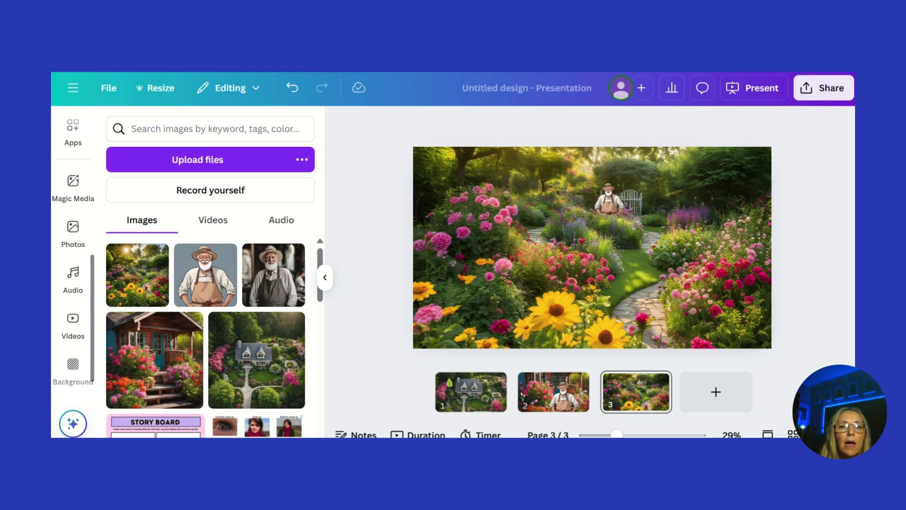
click(72, 181)
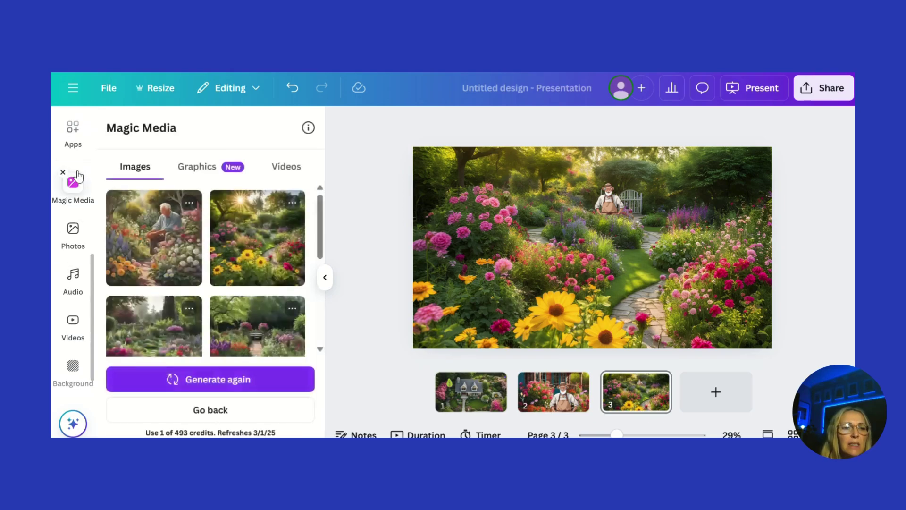
click(200, 412)
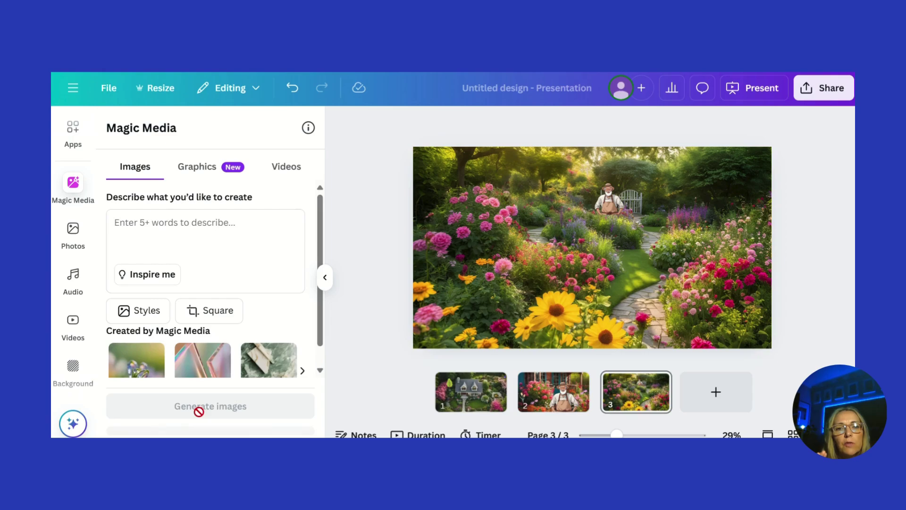
click(187, 225)
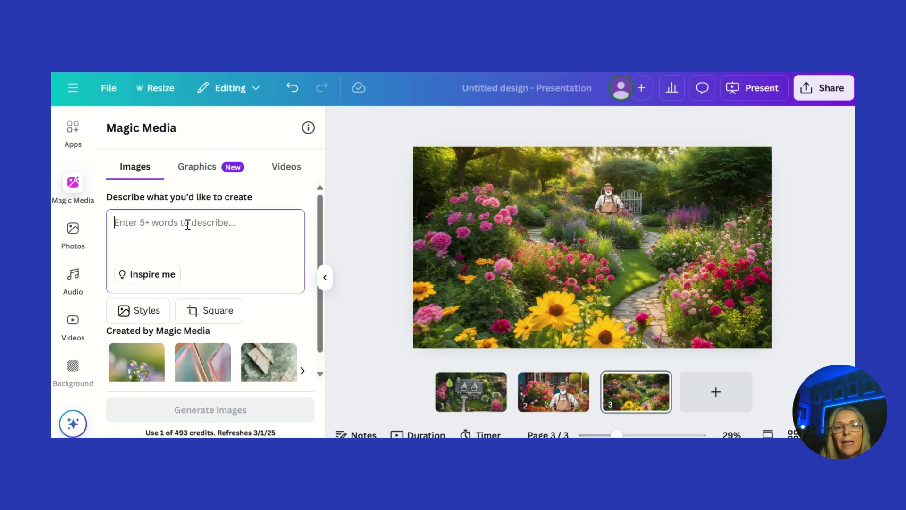
text(gur)
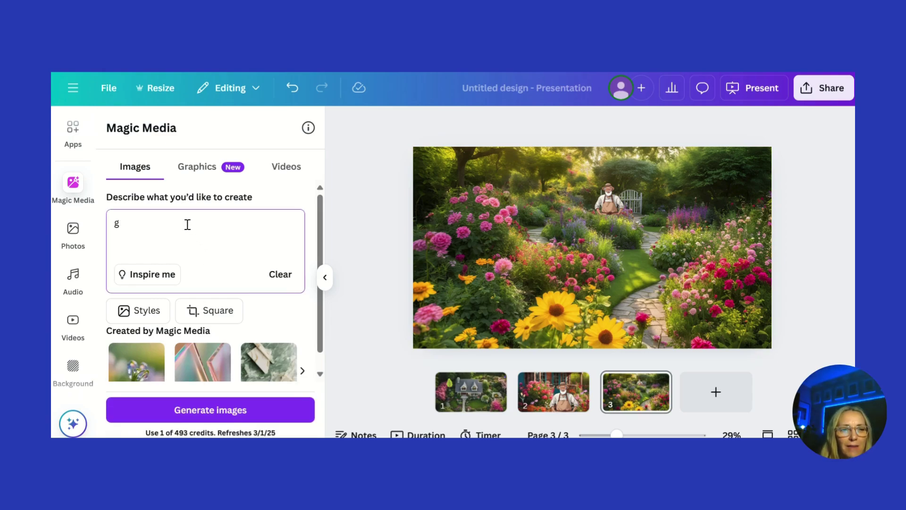
key(BackSpace)
text(1)
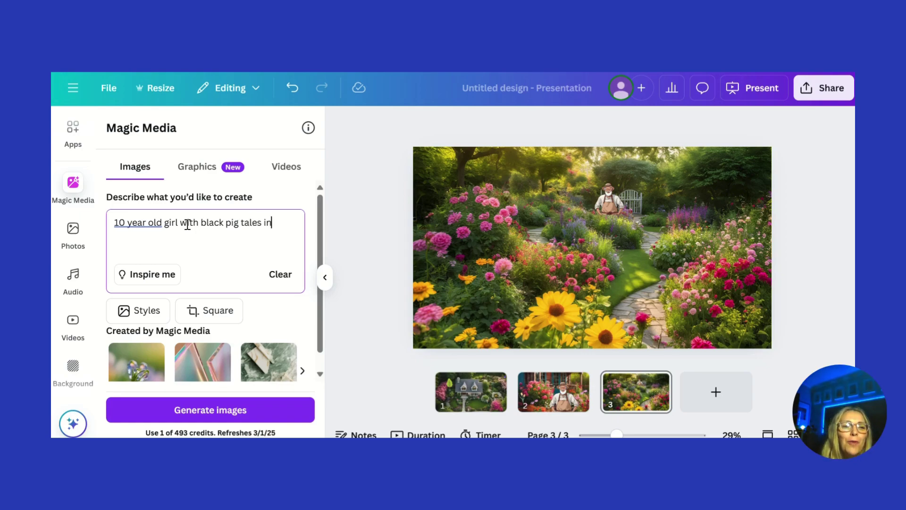
text(oon style and hat)
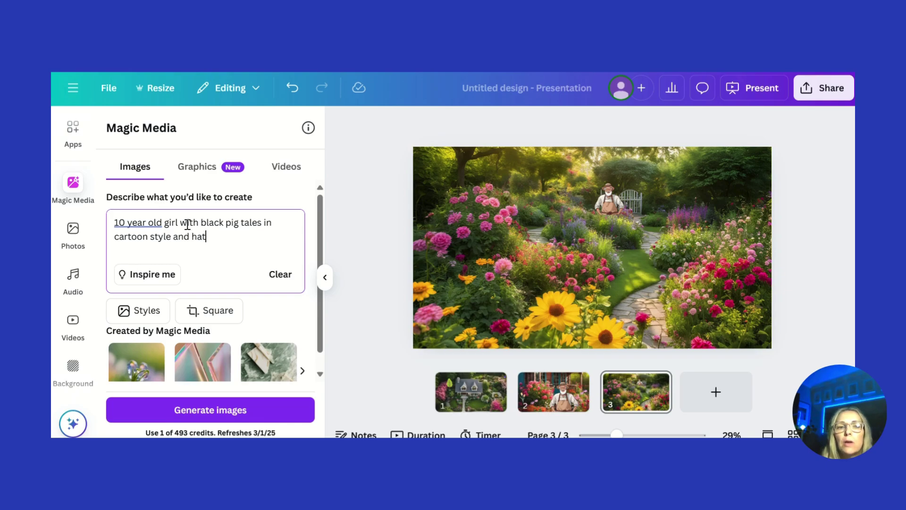
key(Return)
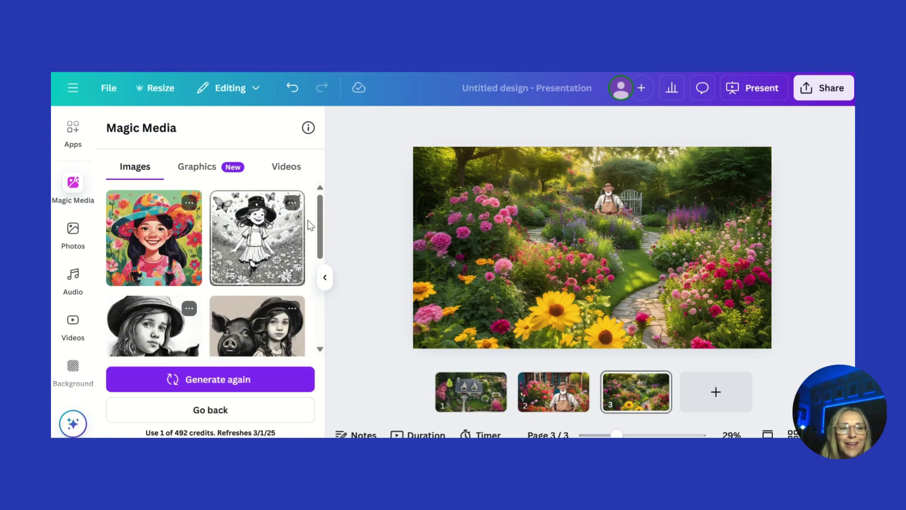
Step: Look through the generated girl images and generate a new set from the same prompt
drag(321, 230, 315, 268)
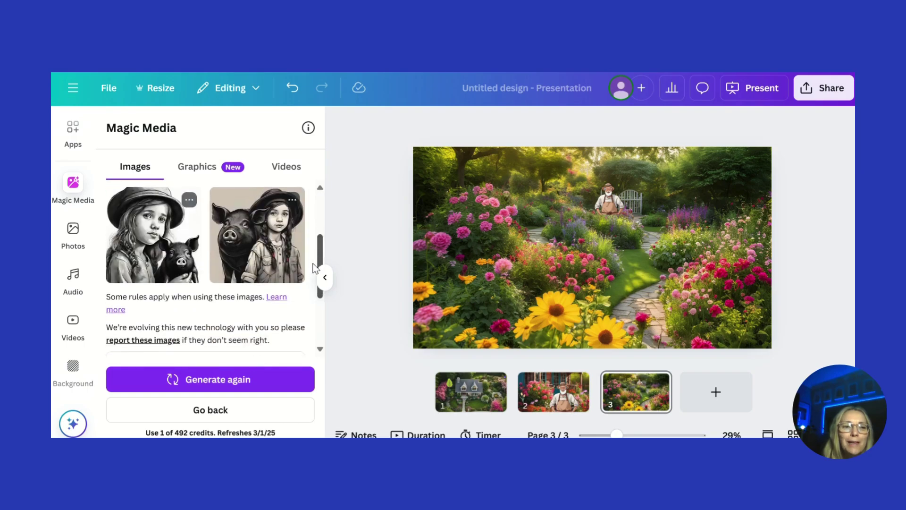
scroll(307, 236, up, 3)
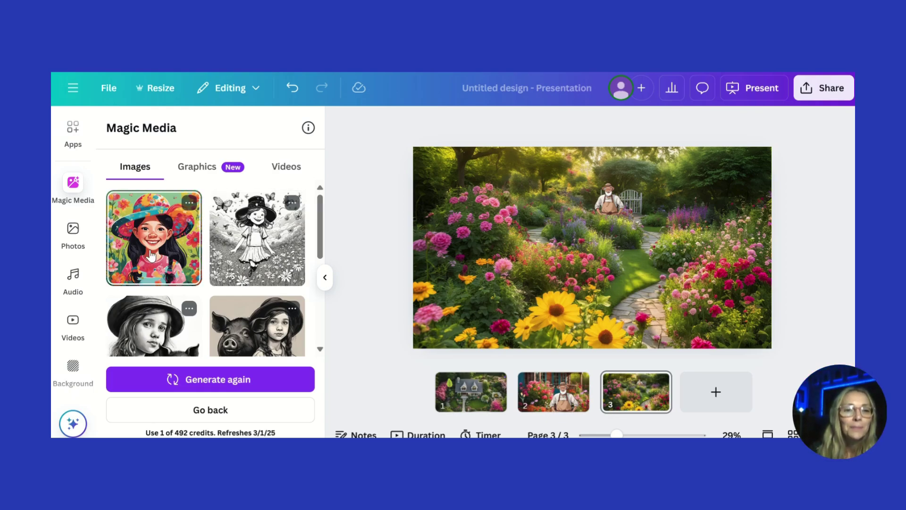
click(208, 169)
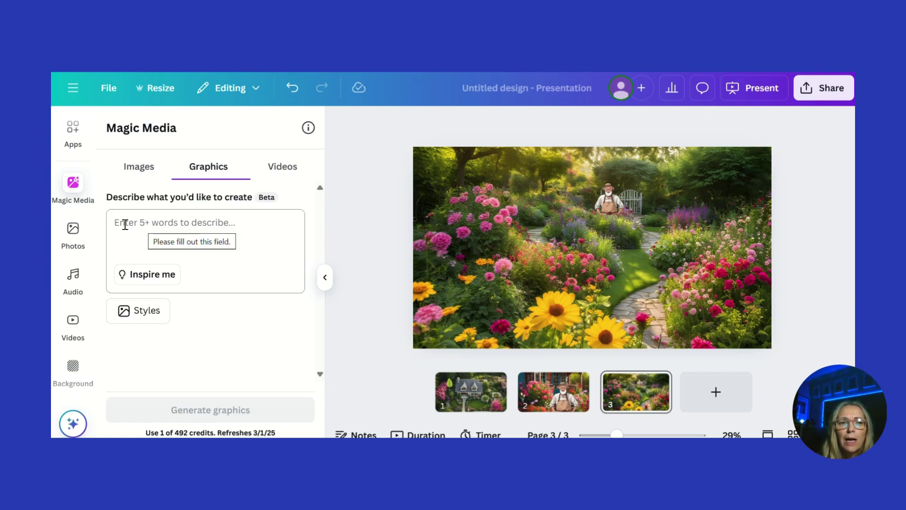
click(138, 166)
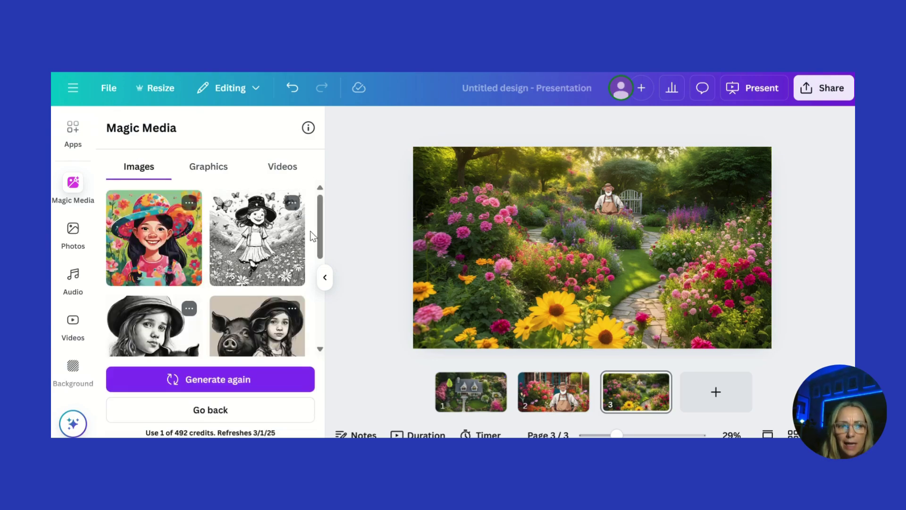
click(229, 378)
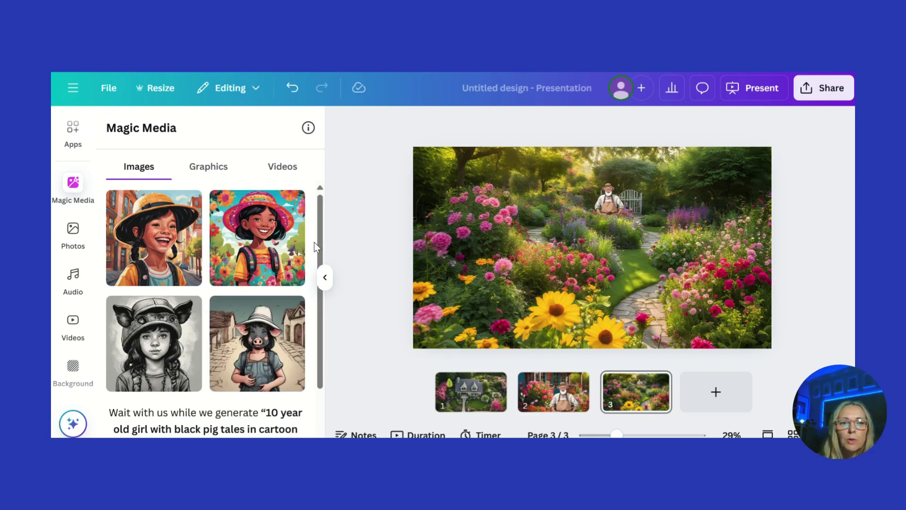
Step: Add the laughing girl in the straw hat, remove her background, and place her at small size beside the grandfather
click(168, 238)
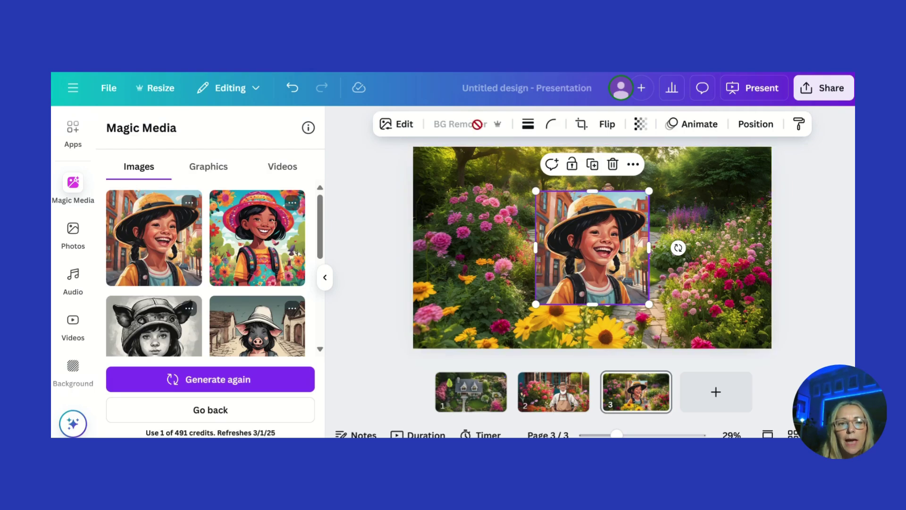
click(478, 124)
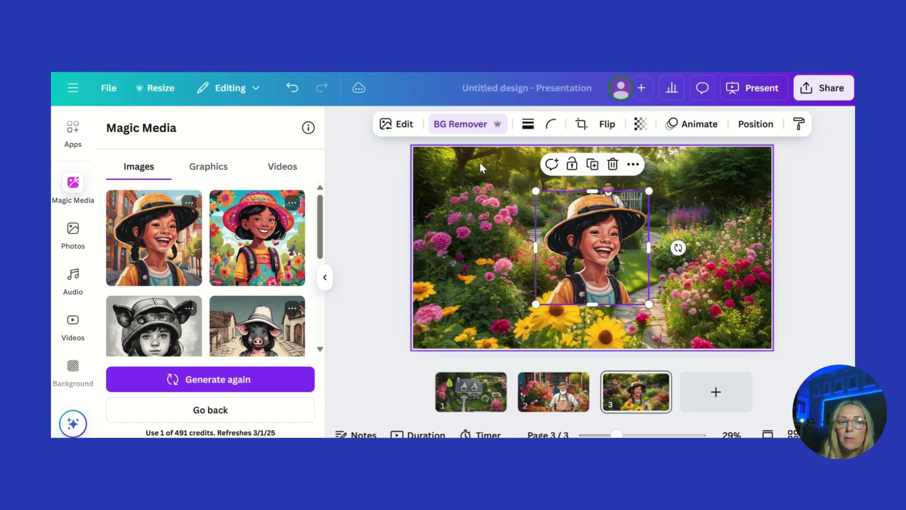
drag(535, 188, 586, 200)
click(529, 211)
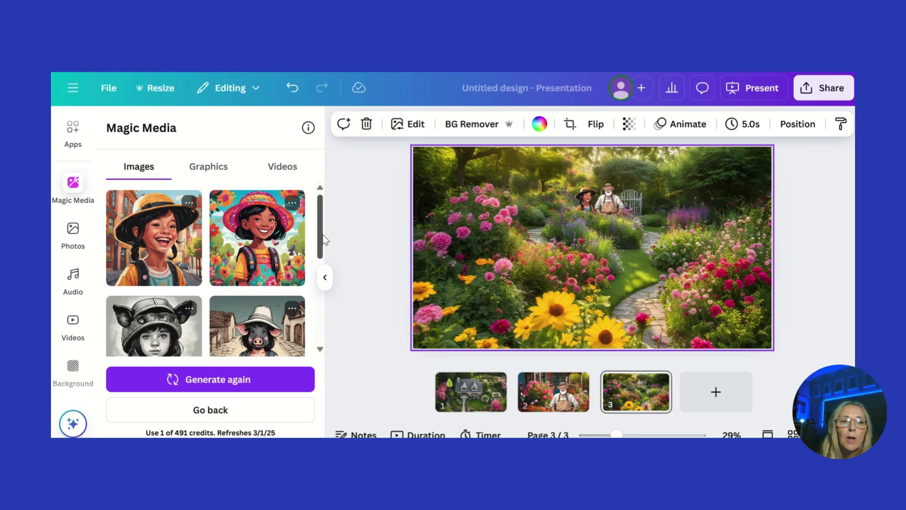
Step: Generate Magic Media images from a new prompt, "golden retriever dog running in cartoon style"
drag(321, 236, 317, 293)
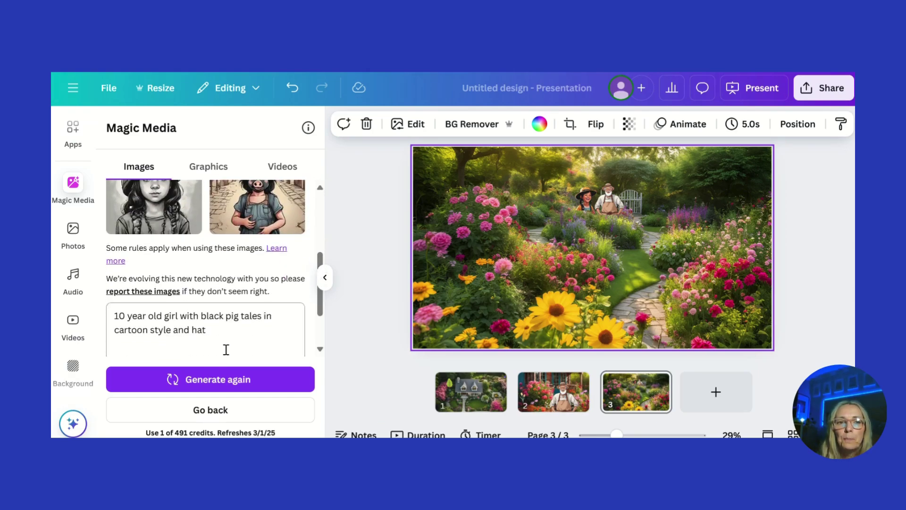
click(226, 408)
click(181, 232)
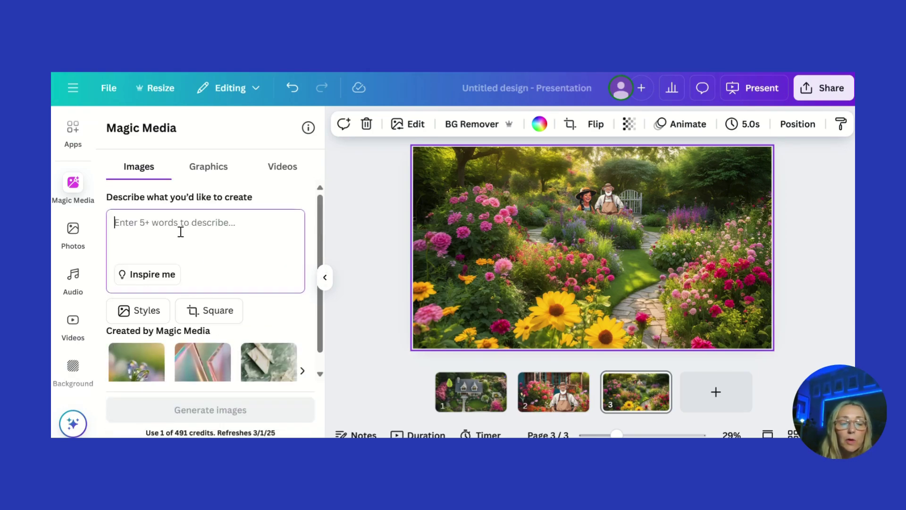
text(I)
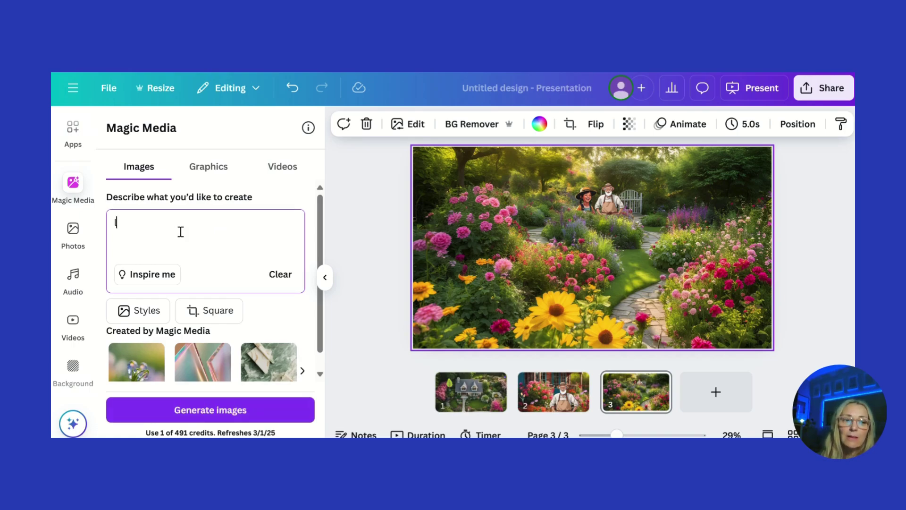
key(BackSpace)
text(gol)
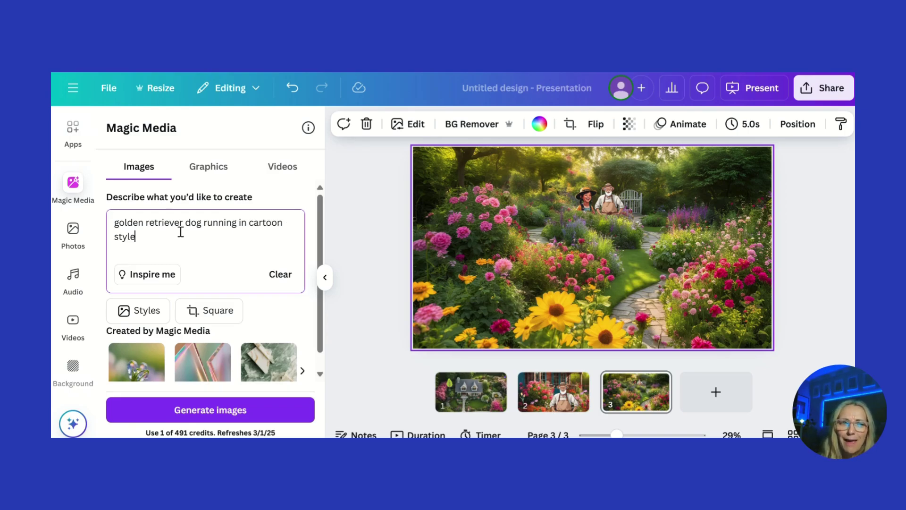
key(Return)
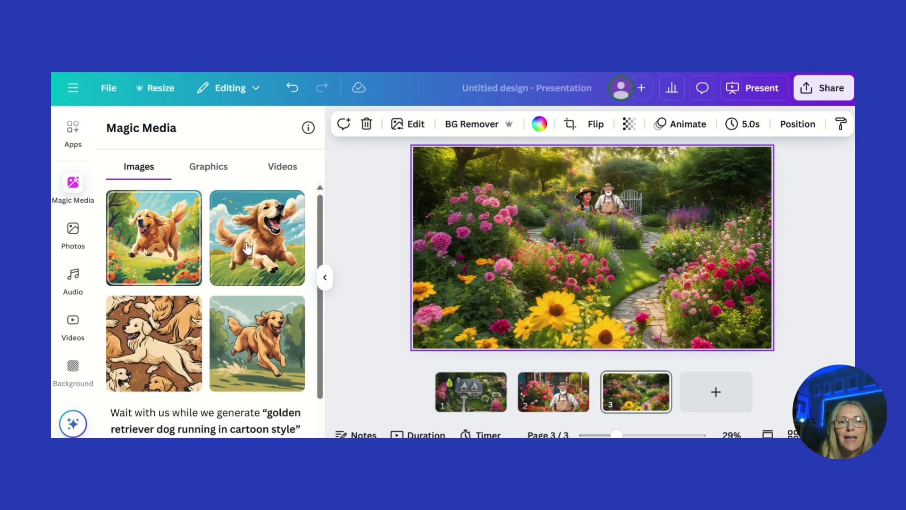
Step: Add the running dog with the grey-green backdrop, remove its background, and place it smaller on the grass by the stone path
click(264, 343)
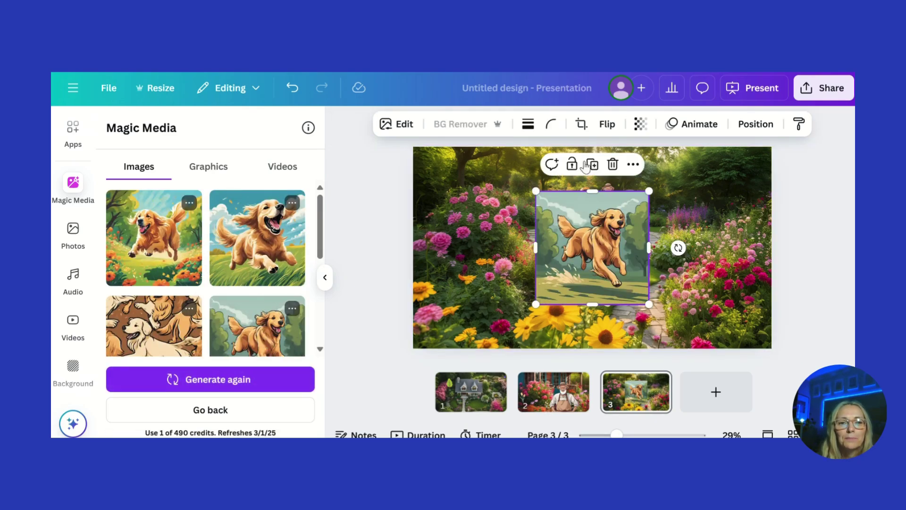
click(458, 132)
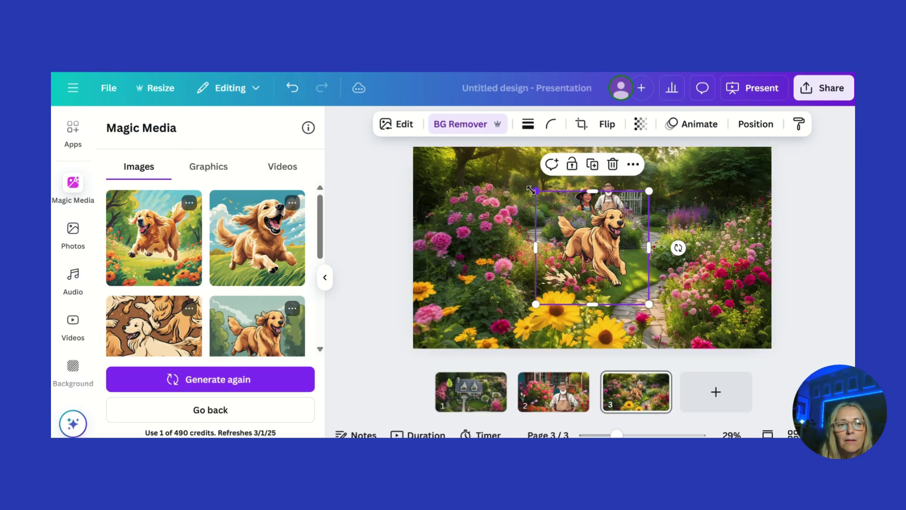
drag(532, 191, 557, 212)
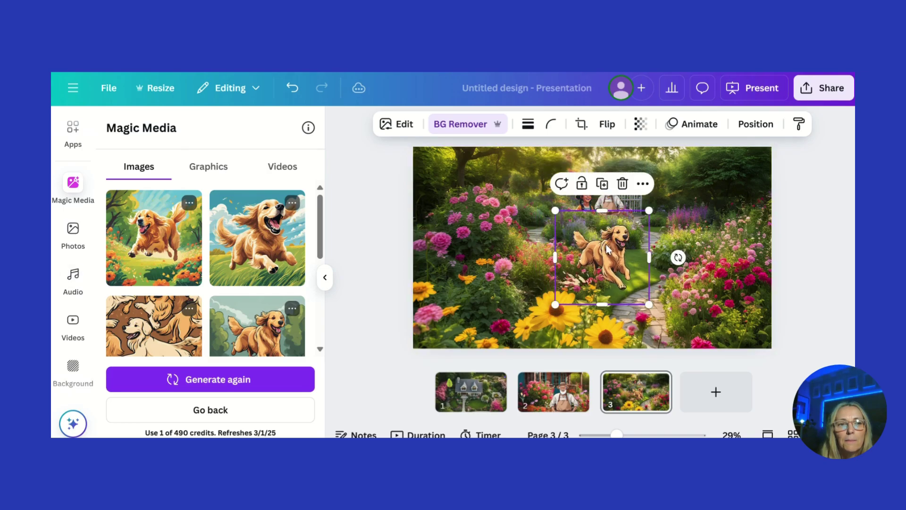
drag(608, 249, 549, 219)
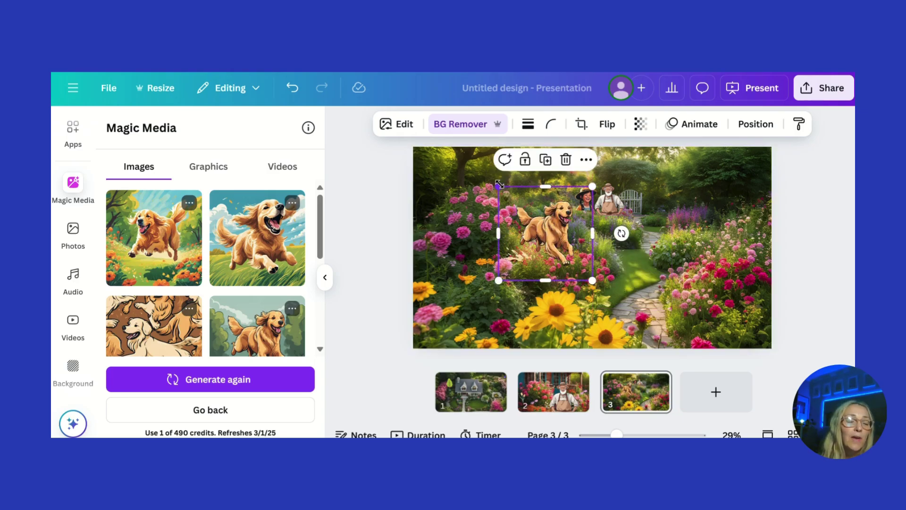
drag(499, 184, 521, 204)
drag(564, 243, 648, 239)
click(384, 239)
click(363, 251)
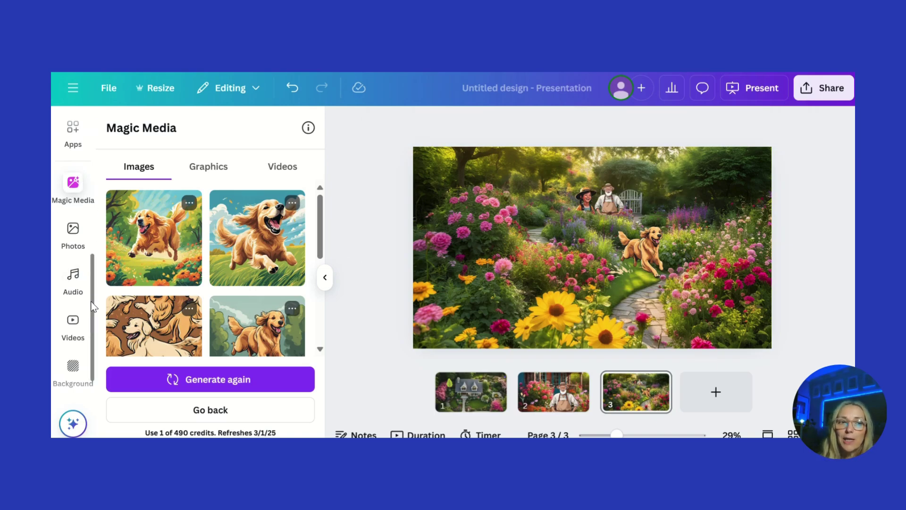
Step: Add the recently used purple flower graphic to page 3, shrink it, and place it above the large yellow flowers
scroll(91, 303, up, 5)
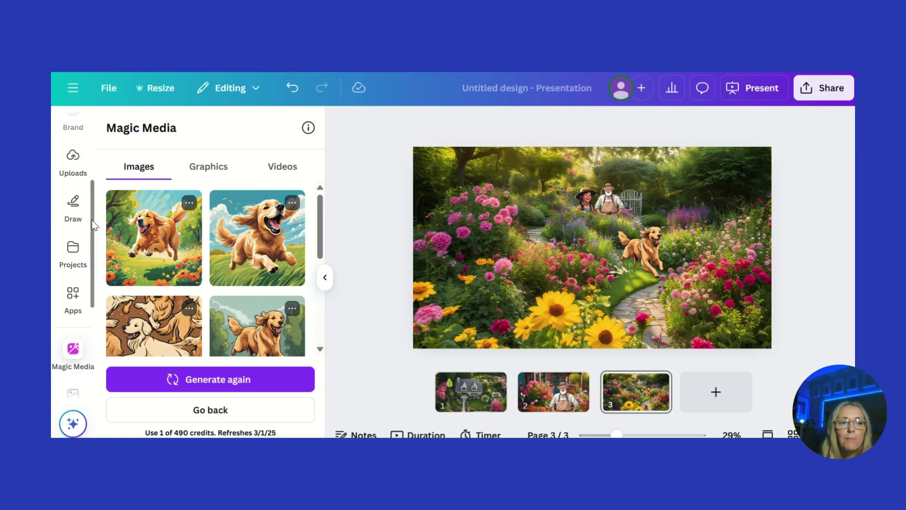
scroll(92, 219, up, 3)
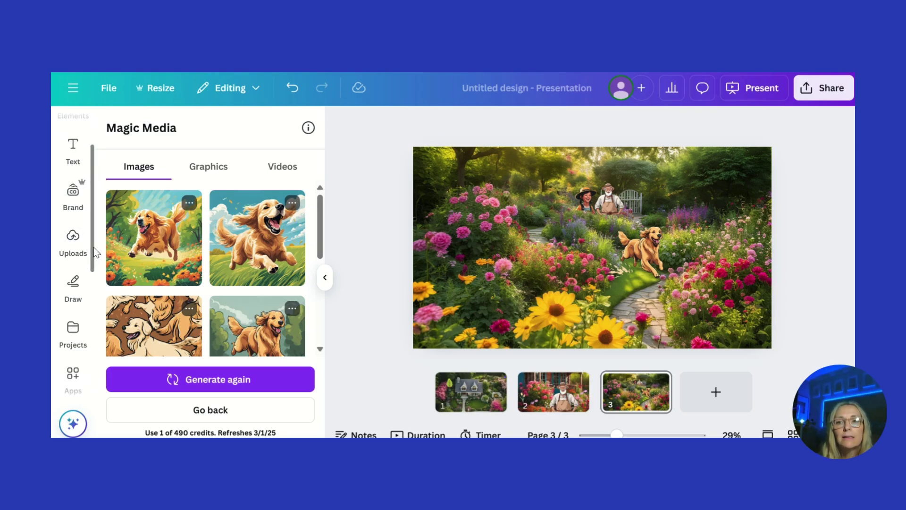
scroll(94, 247, up, 2)
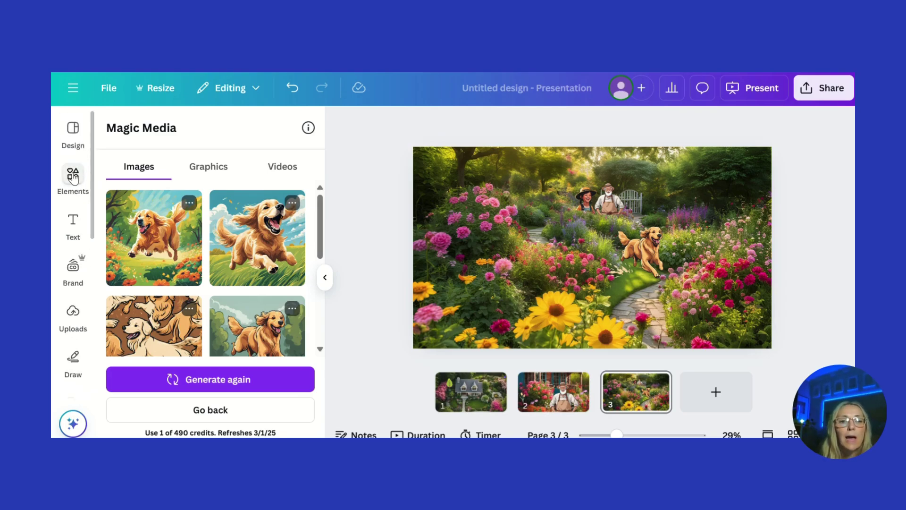
click(73, 174)
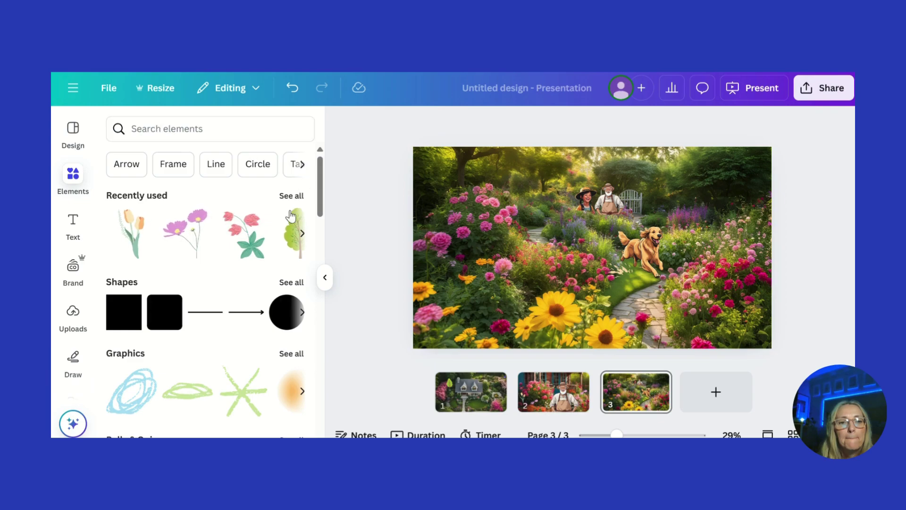
click(195, 233)
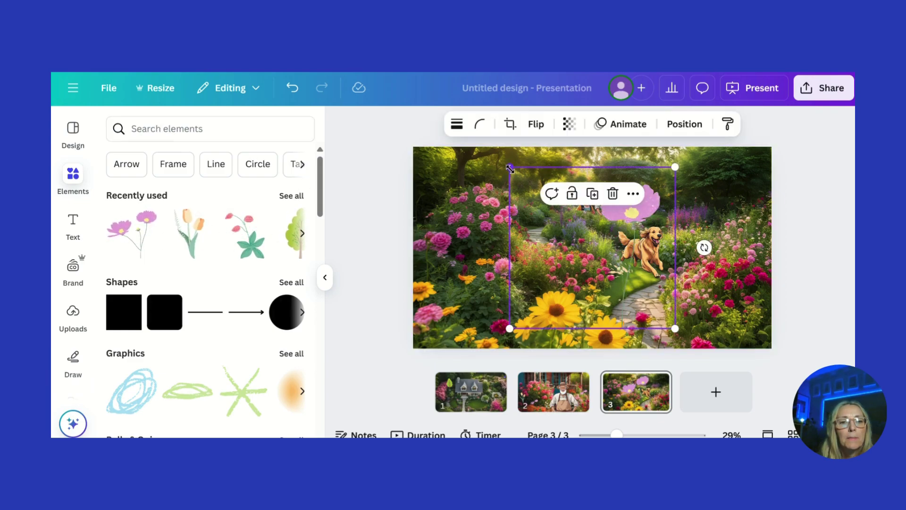
drag(550, 210, 523, 283)
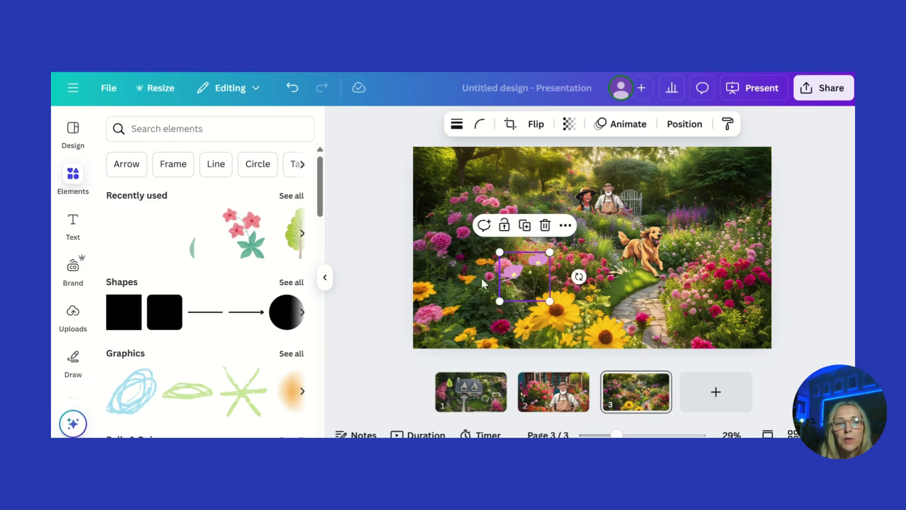
Step: Add the pink flower with green leaves at small size in the lower right flower bed and place a duplicate at the lower left
click(249, 229)
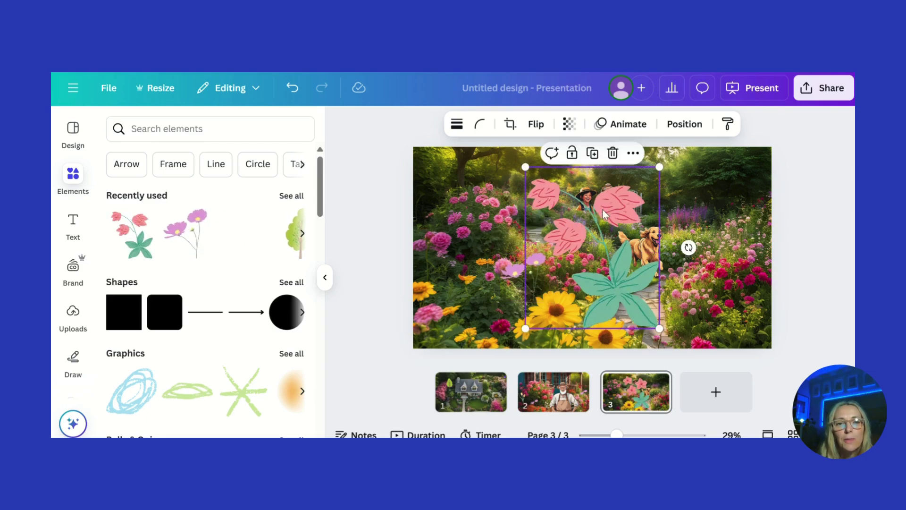
drag(537, 172, 737, 293)
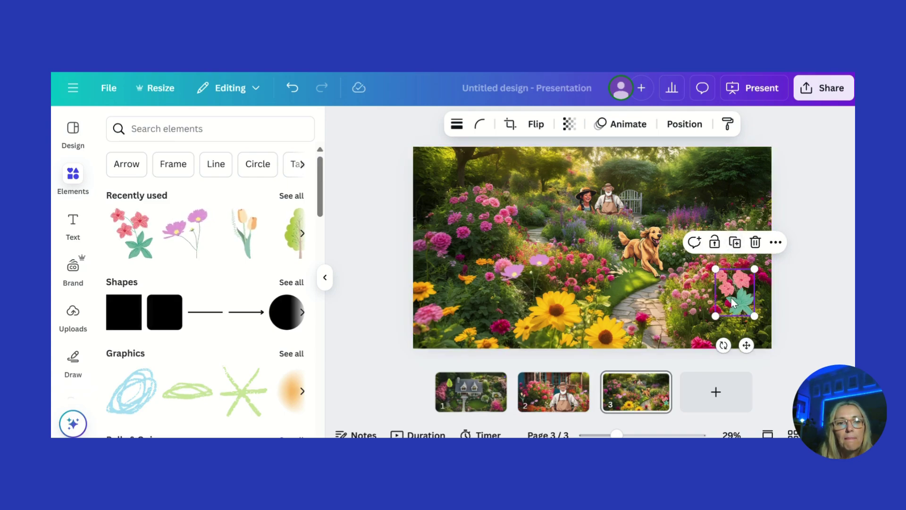
click(733, 240)
drag(737, 295, 464, 304)
Step: Search the elements for "dragonfly flying" and show all matching graphics
click(159, 128)
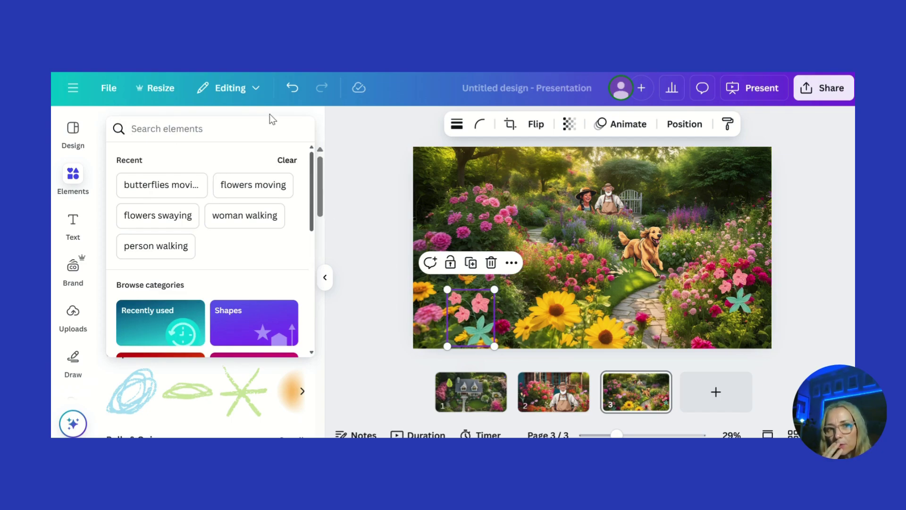
text(drago)
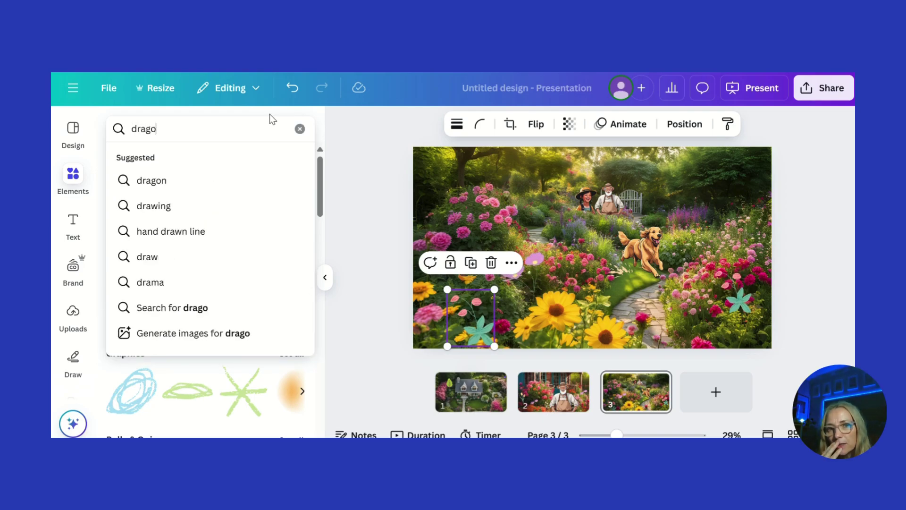
text(n fly)
key(BackSpace)
key(BackSpace)
key(BackSpace)
key(BackSpace)
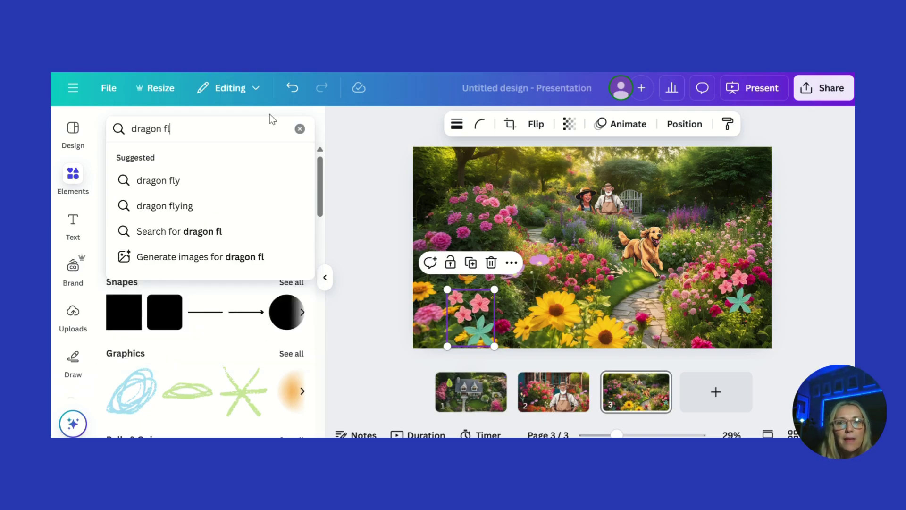
text(fly flyin)
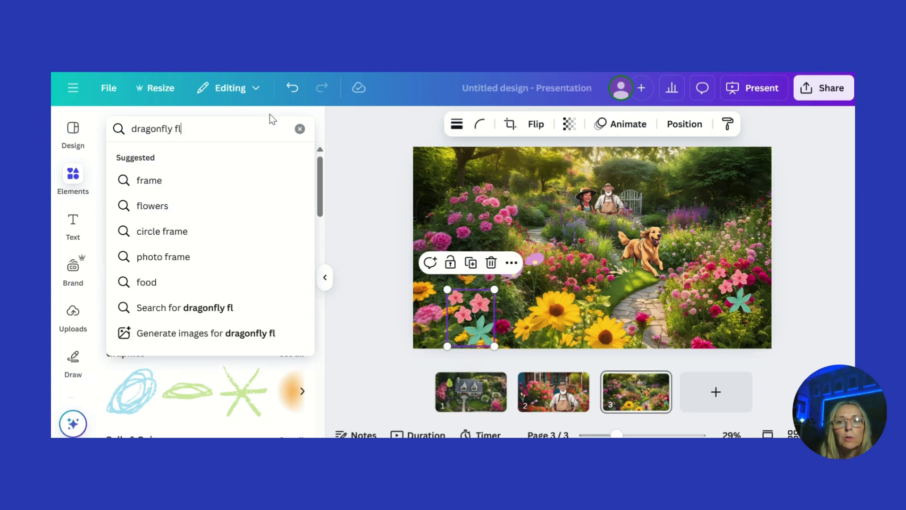
text(g)
key(Return)
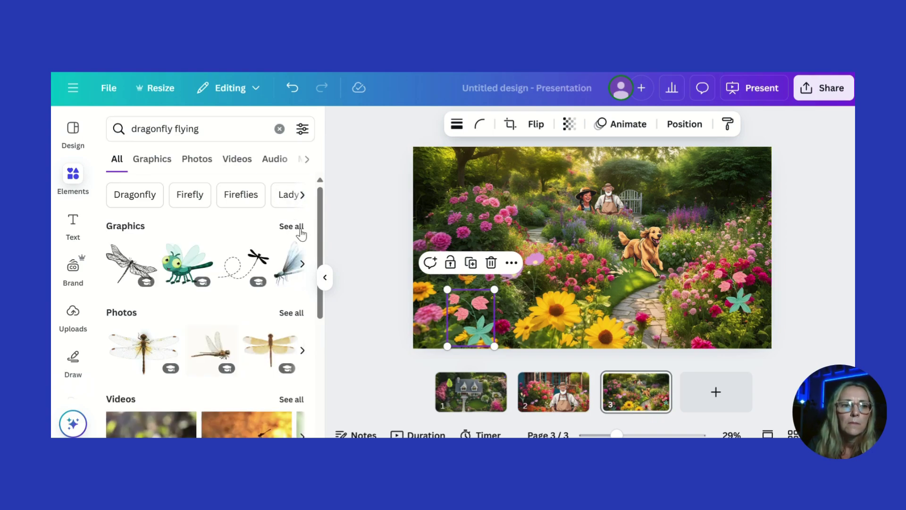
click(300, 229)
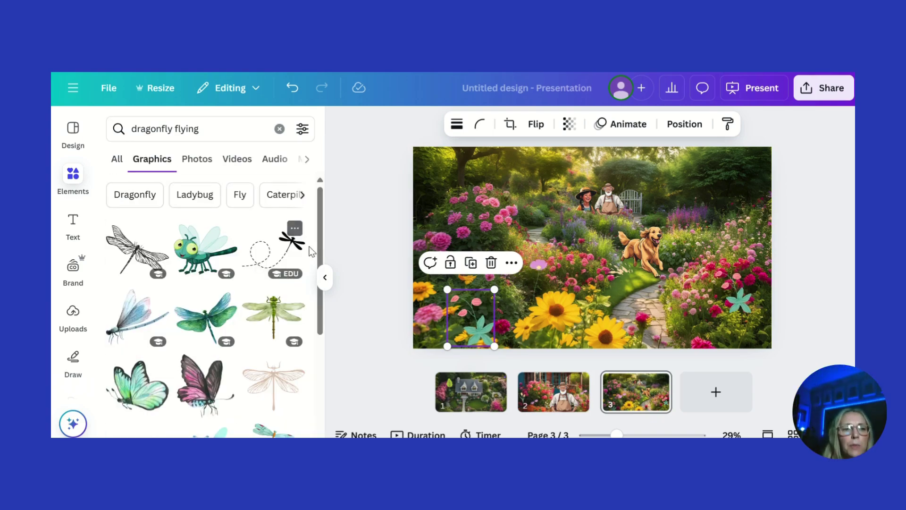
Step: Add the purple side-view dragonfly graphic, shrink it to a tiny size, and place it at the left edge of the garden image
drag(321, 248, 319, 434)
scroll(210, 305, down, 2)
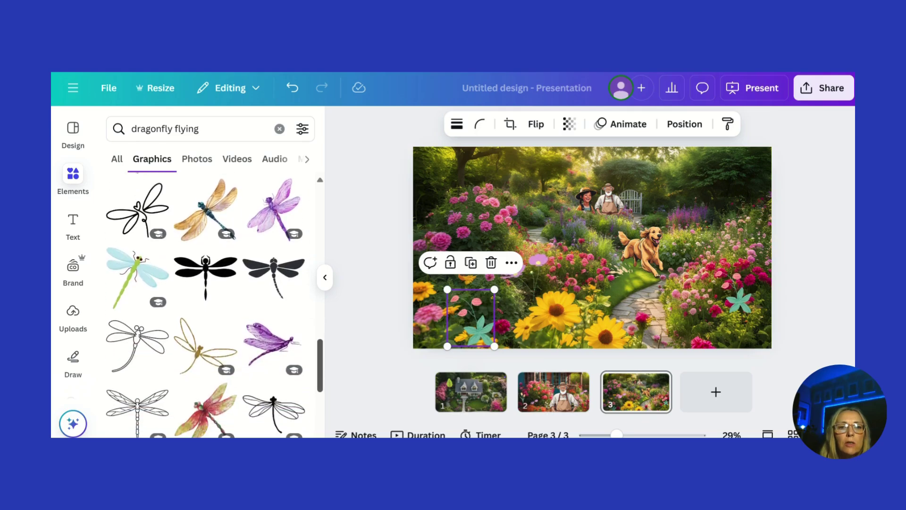
scroll(215, 305, down, 1)
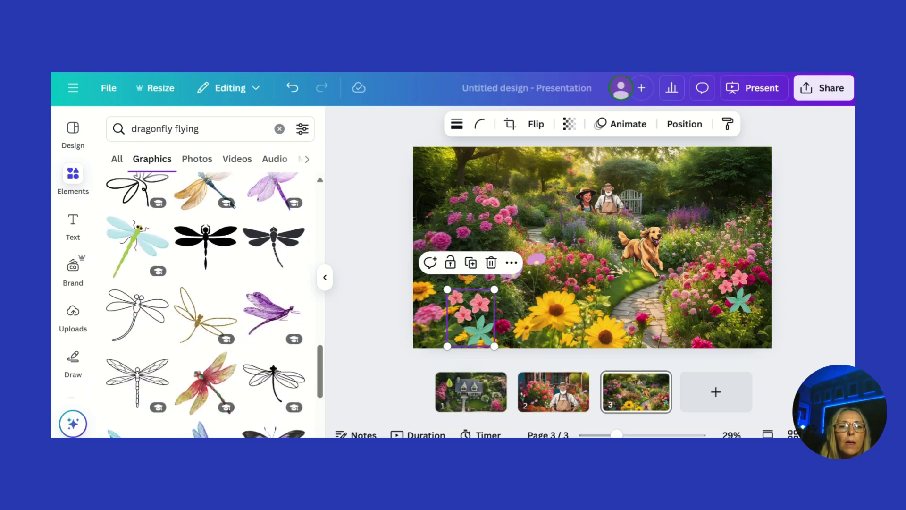
click(271, 312)
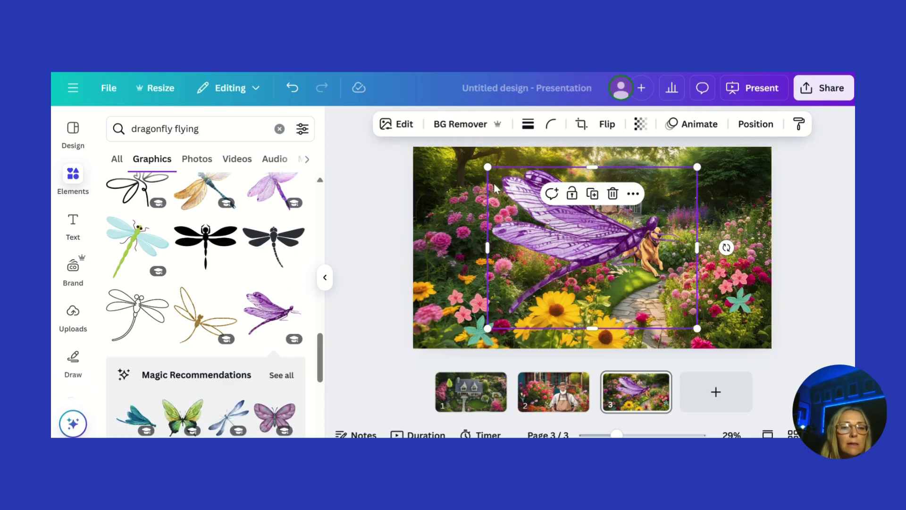
drag(488, 168, 418, 269)
Step: Apply the Pulse add-on effect to the dragonfly
click(691, 124)
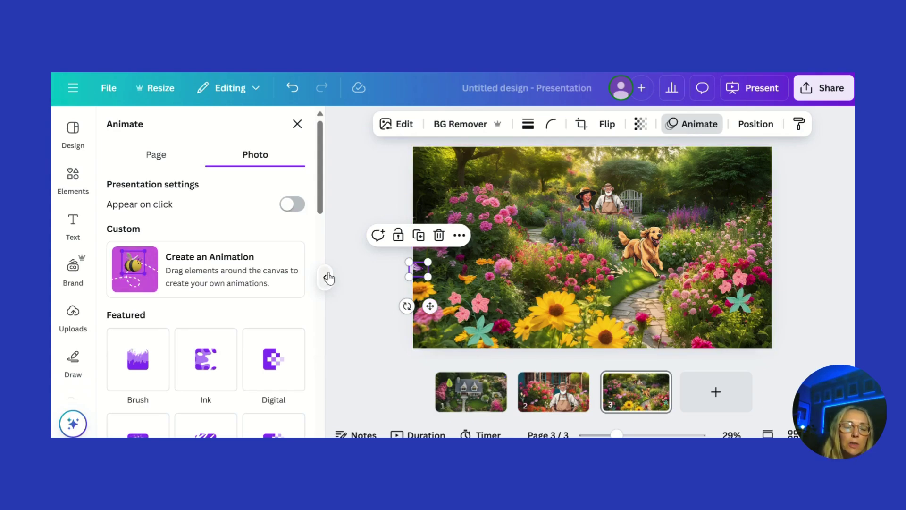
scroll(321, 215, down, 1)
scroll(321, 215, down, 2)
scroll(321, 215, up, 1)
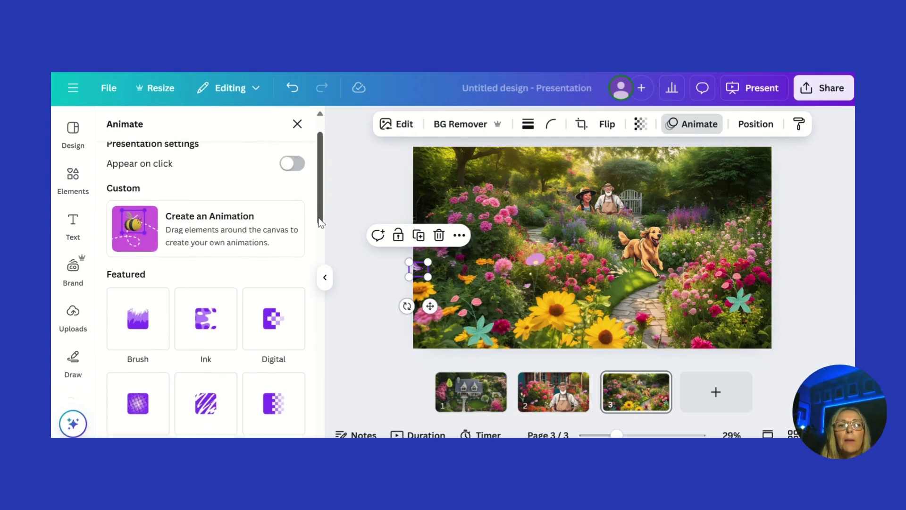
click(253, 225)
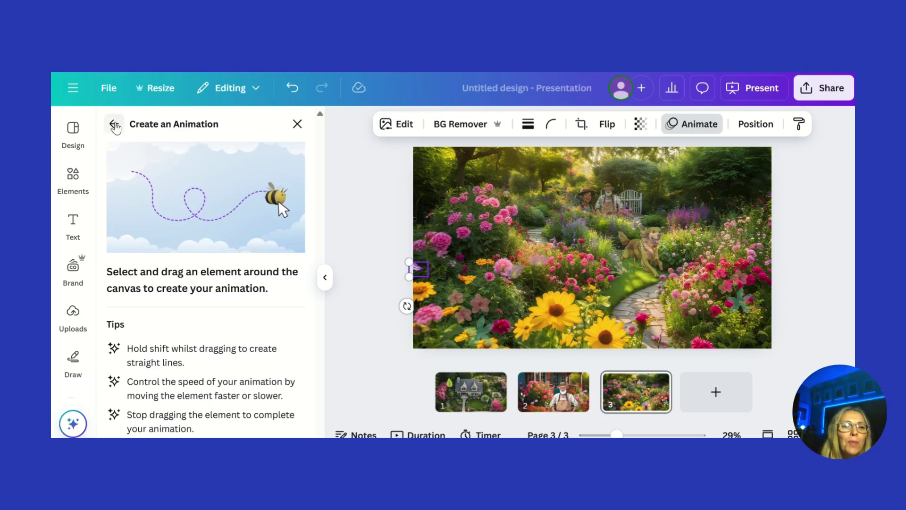
click(114, 125)
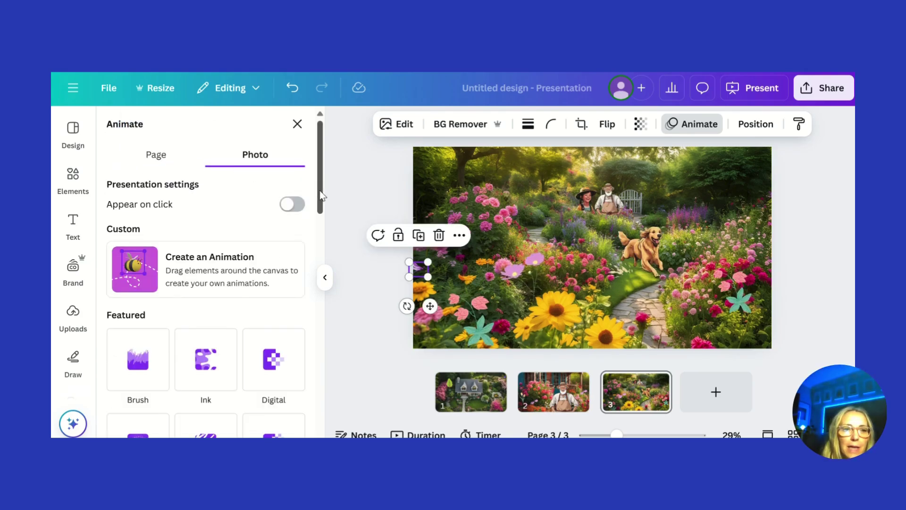
scroll(315, 189, down, 3)
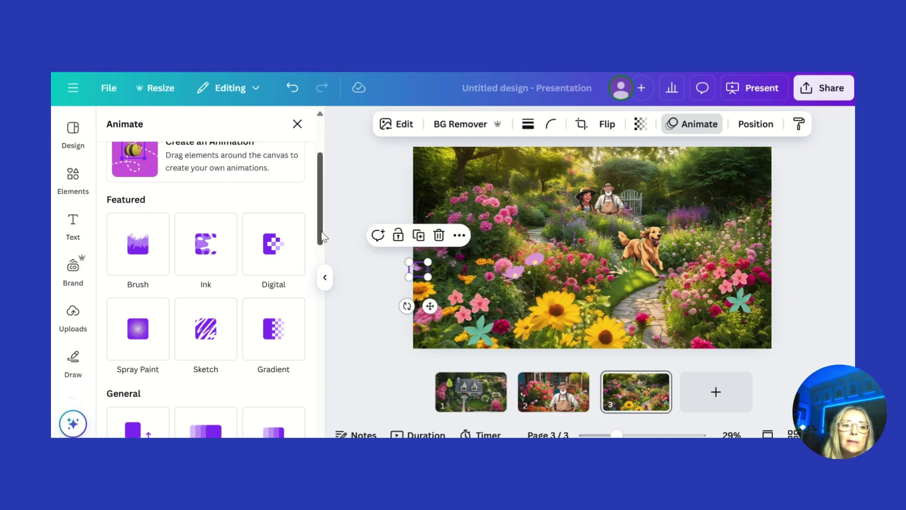
scroll(315, 302, down, 5)
scroll(315, 306, down, 5)
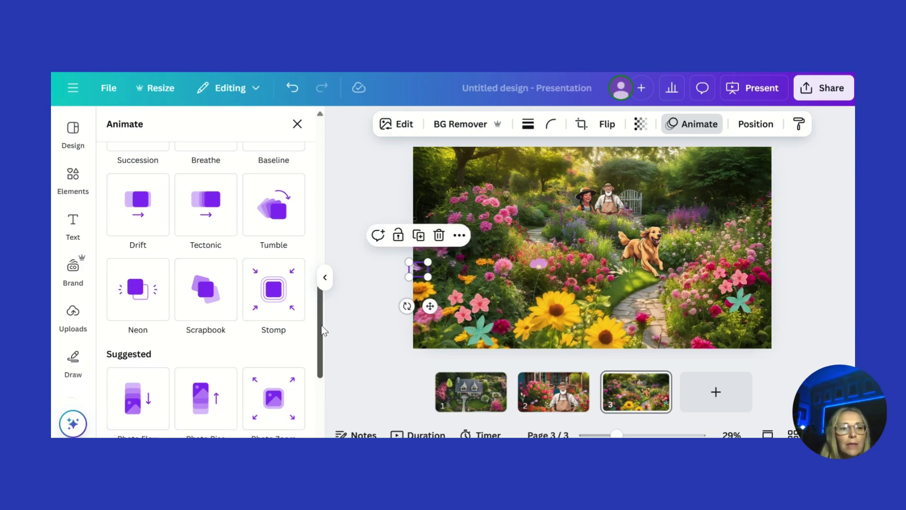
drag(321, 331, 319, 391)
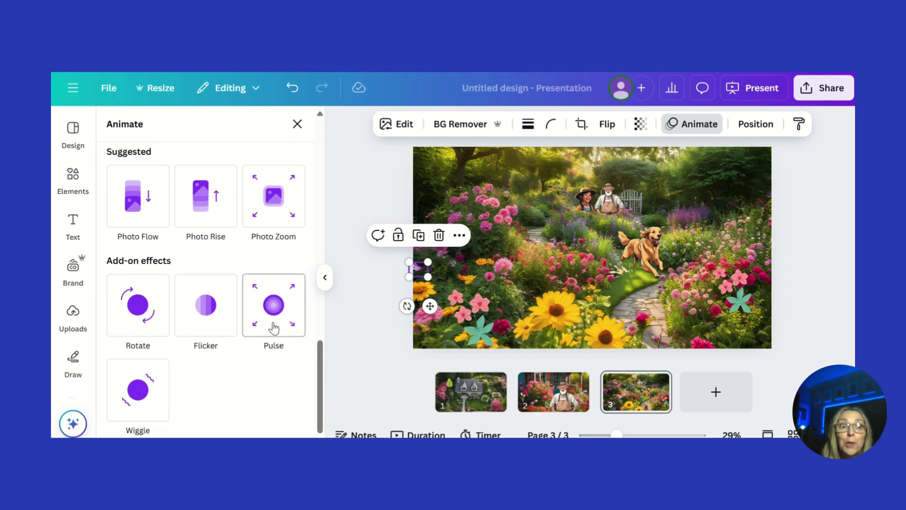
click(279, 303)
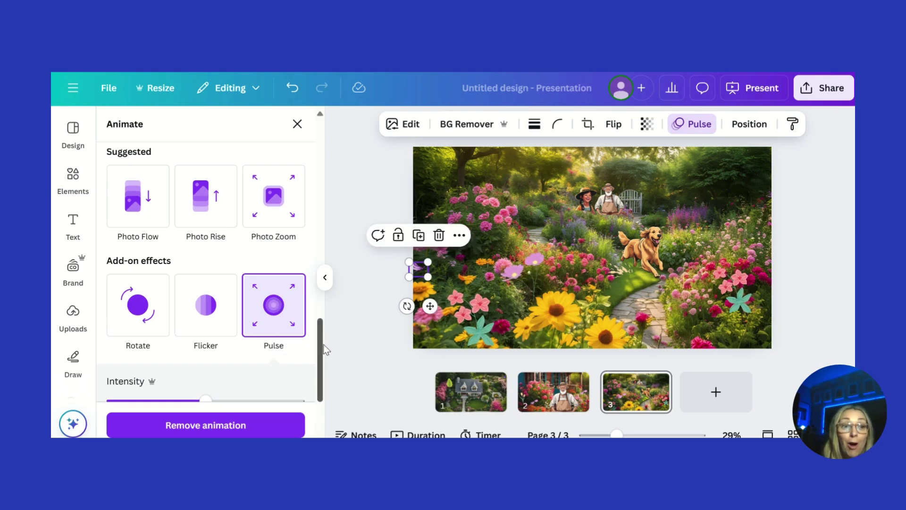
Step: Create a custom animation path that flies the dragonfly from the page's left edge across the garden, and accept it
drag(320, 370, 303, 141)
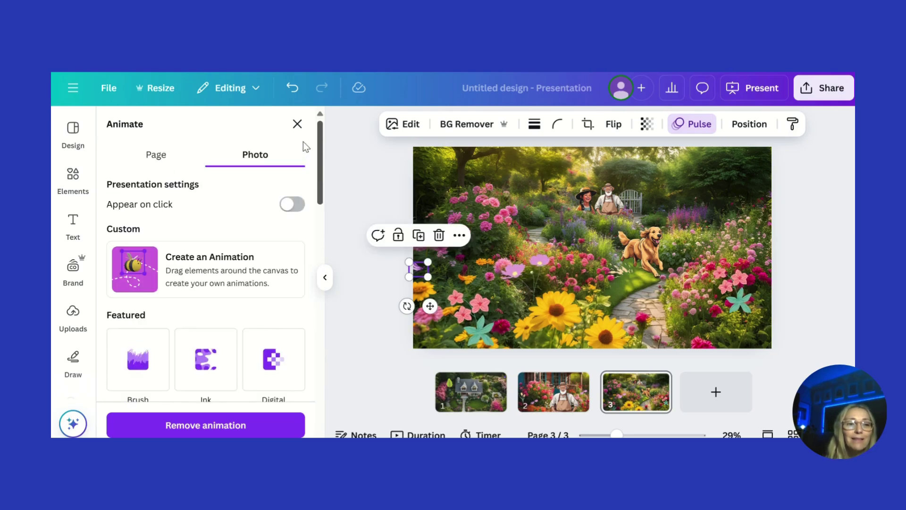
click(230, 273)
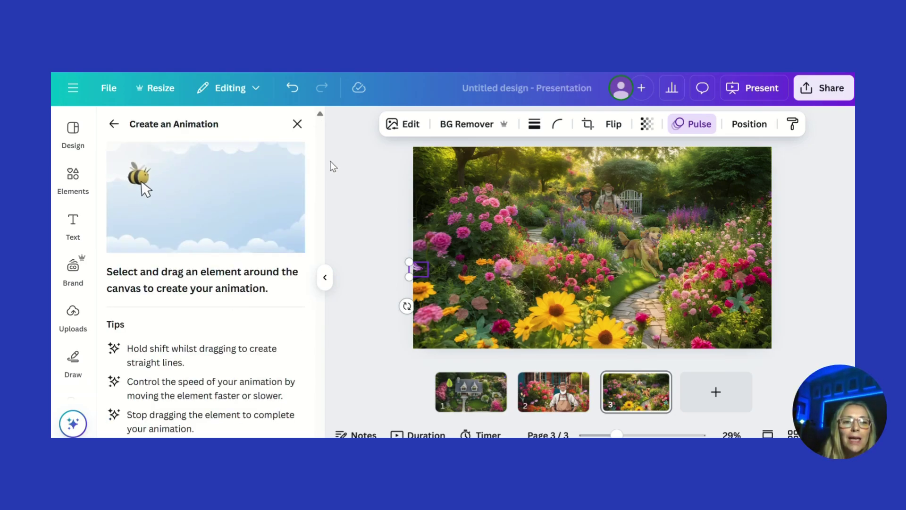
mouse_move(420, 276)
mouse_down()
mouse_move(427, 251)
mouse_move(435, 257)
mouse_move(464, 236)
mouse_move(442, 213)
mouse_move(462, 209)
mouse_move(457, 200)
mouse_move(465, 205)
mouse_move(484, 193)
mouse_move(518, 213)
mouse_move(555, 212)
mouse_up()
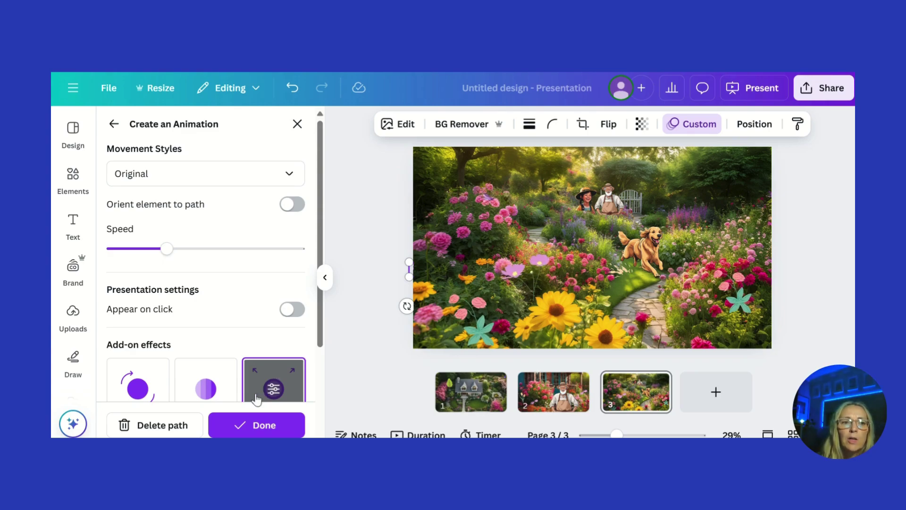
click(244, 431)
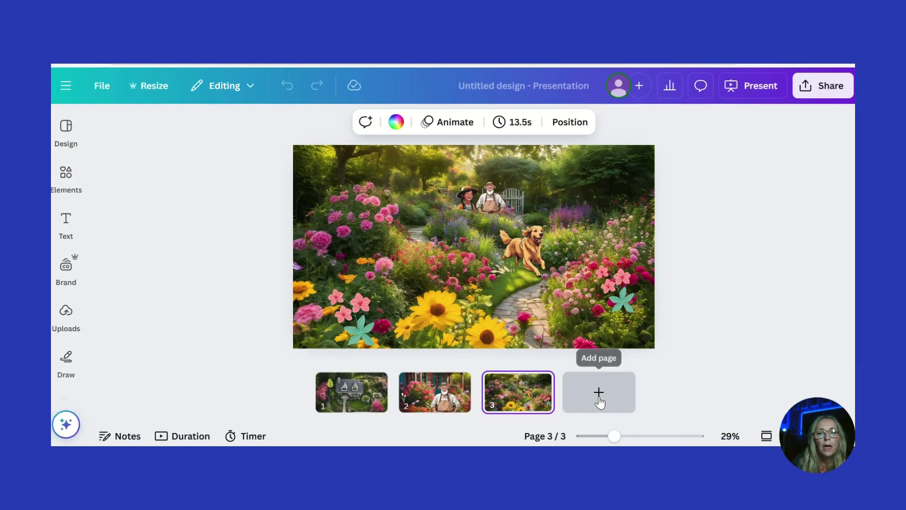
Step: Add a fourth page to the presentation and open the Magic Media image generator
click(599, 398)
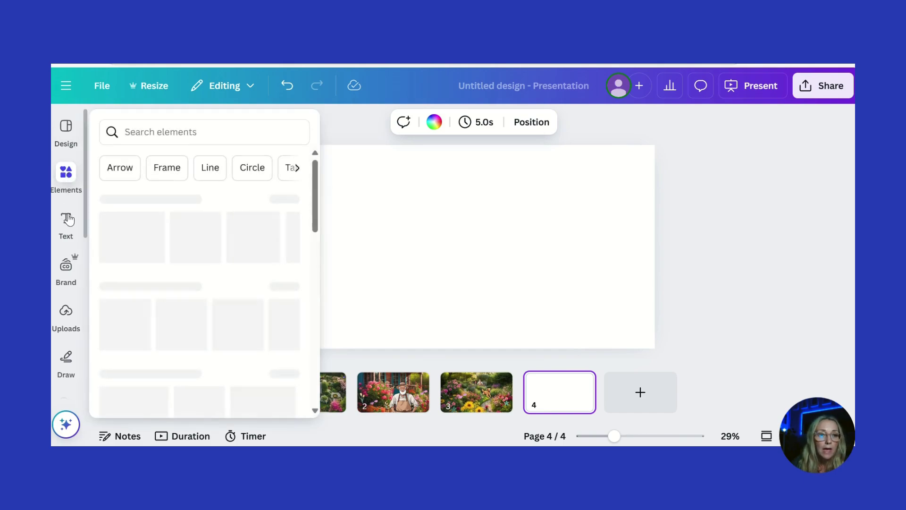
mouse_move(84, 218)
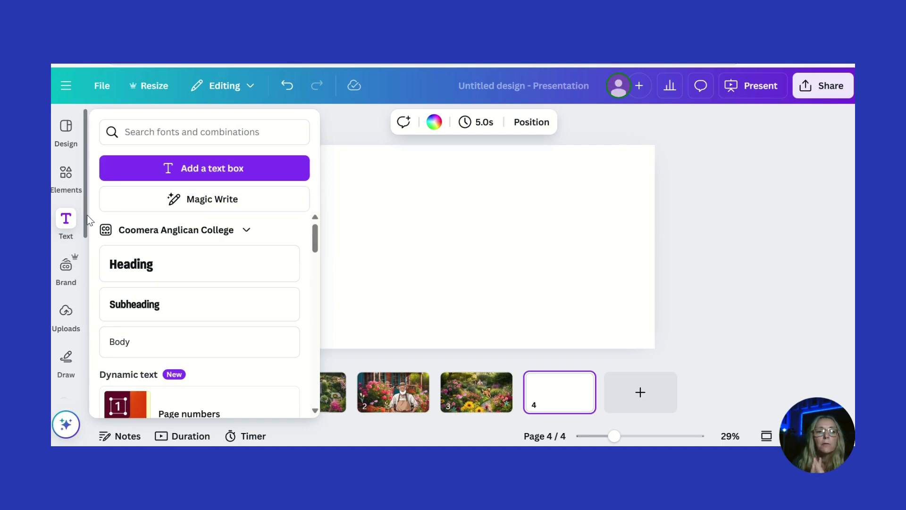
scroll(87, 265, down, 5)
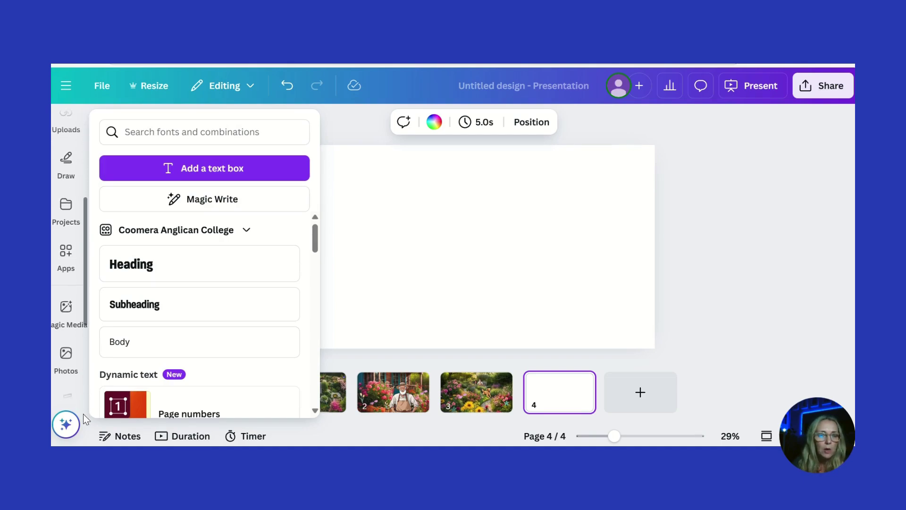
click(66, 307)
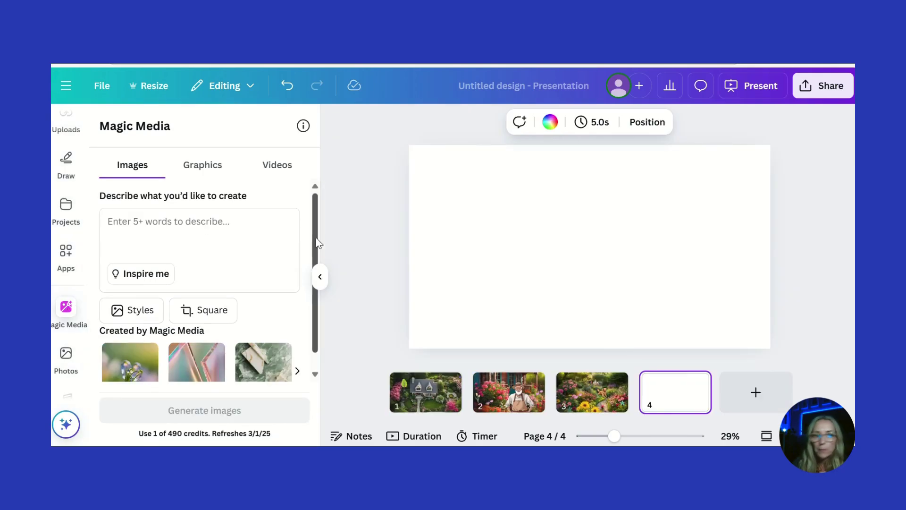
scroll(315, 264, down, 1)
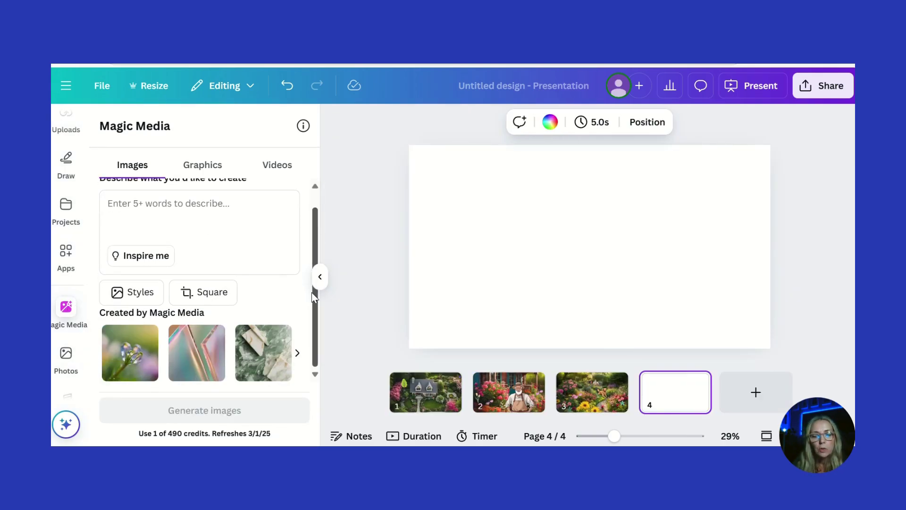
scroll(309, 240, up, 1)
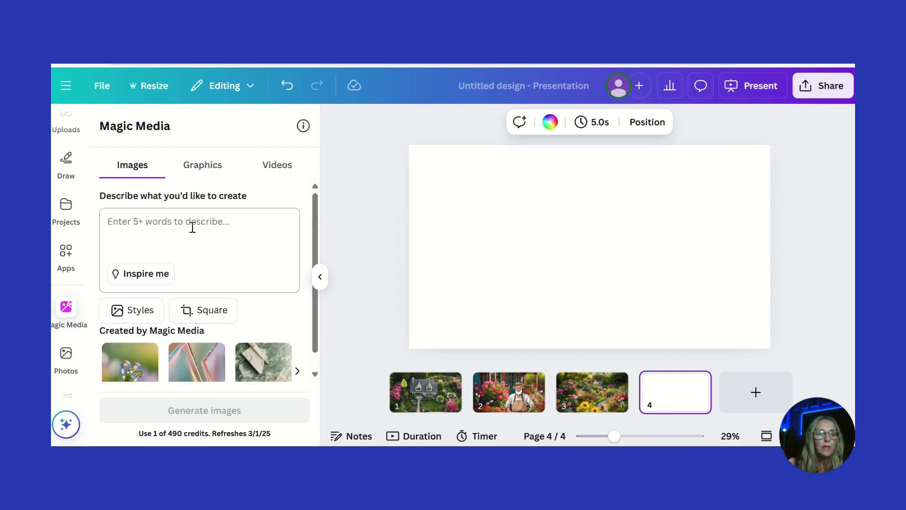
Step: Generate images from the prompt "garden shed, rustic, with gardening tools inside, window out to garden"
click(140, 216)
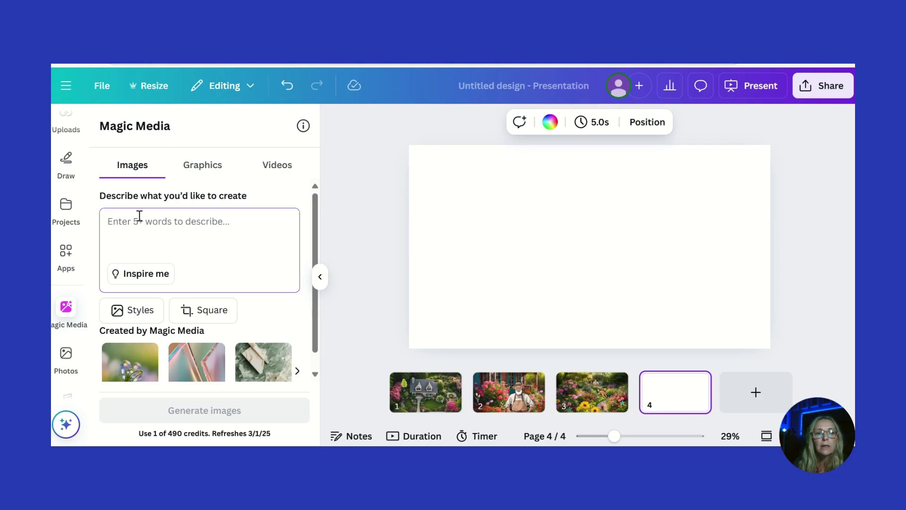
text(gard)
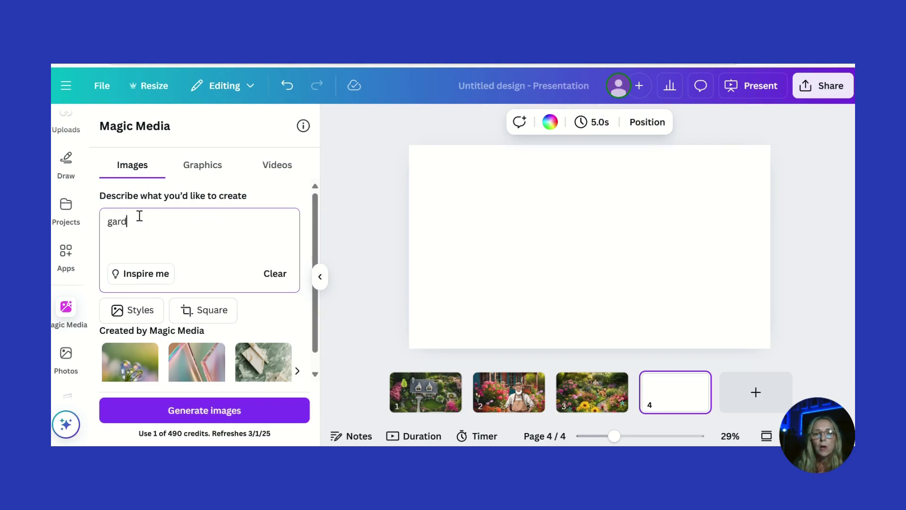
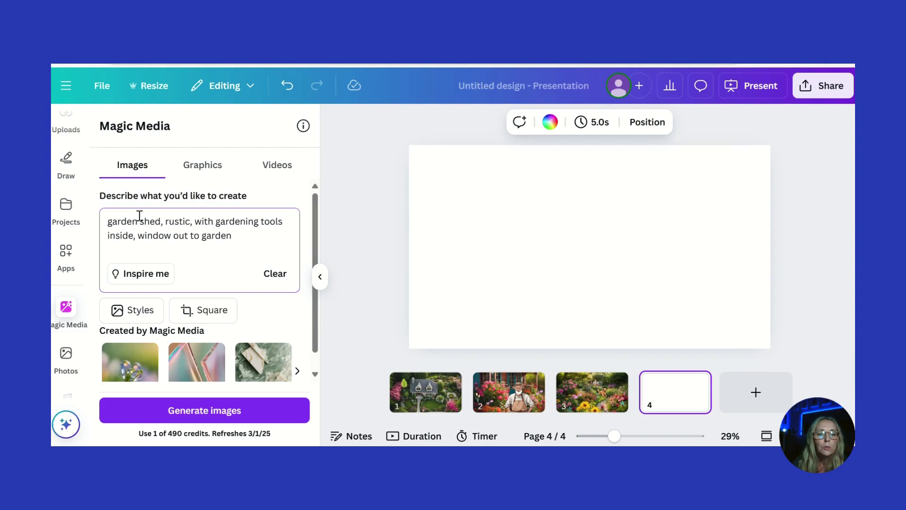
key(Return)
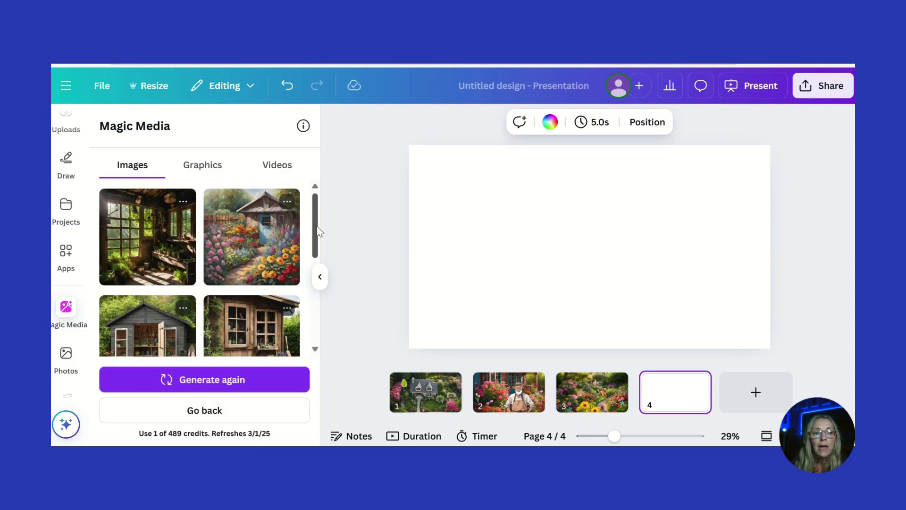
Step: Add "inside" to the start of the garden shed prompt and generate the images again
drag(317, 227, 321, 305)
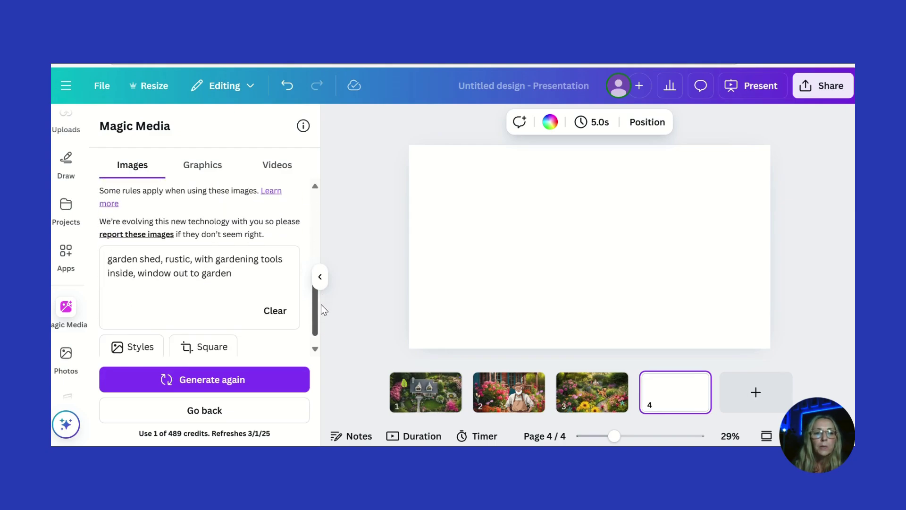
click(108, 259)
text(inside)
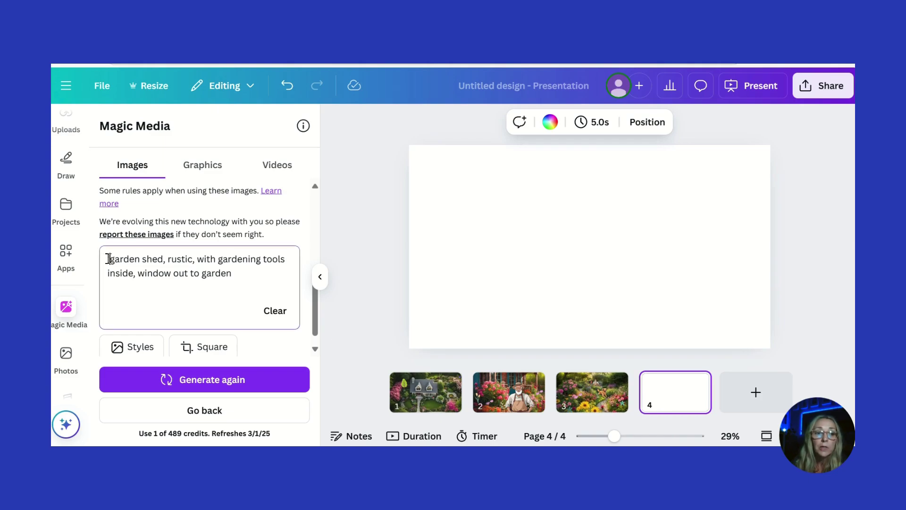
key(Return)
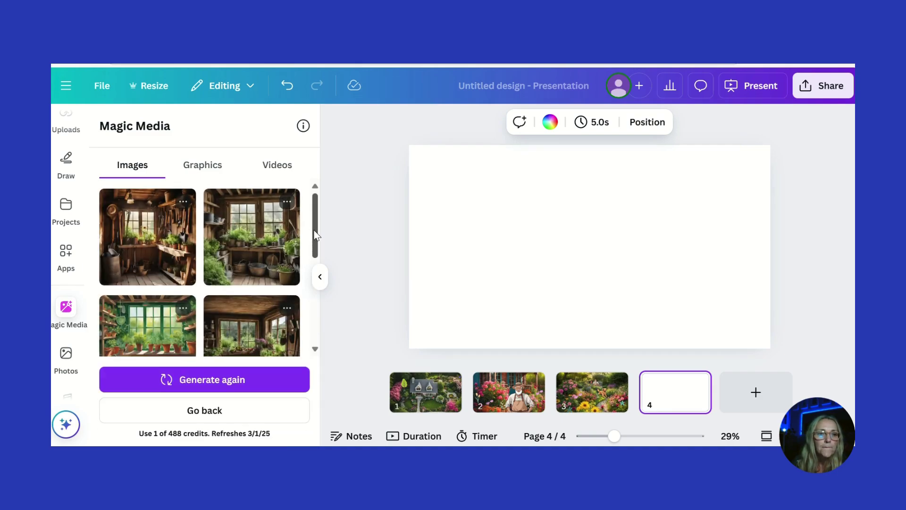
Step: Add the first generated shed interior image to page 4 and set it as the page background
click(155, 253)
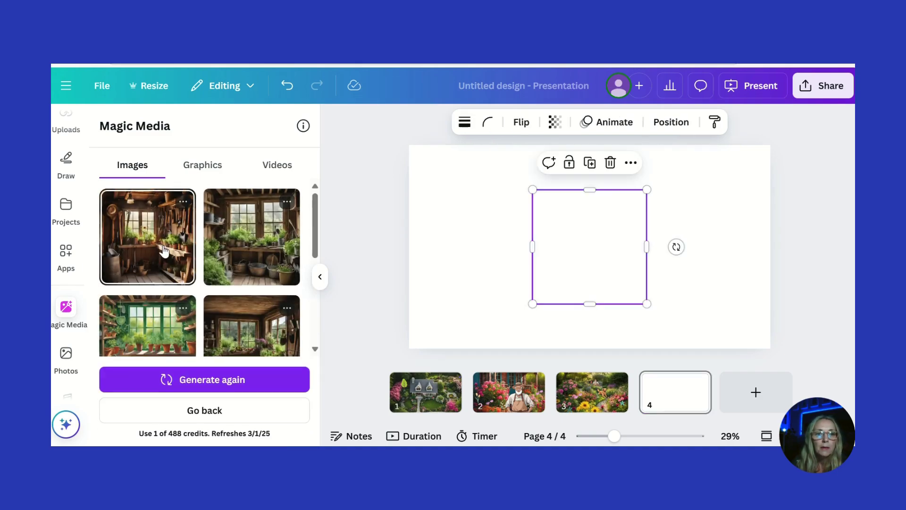
click(631, 165)
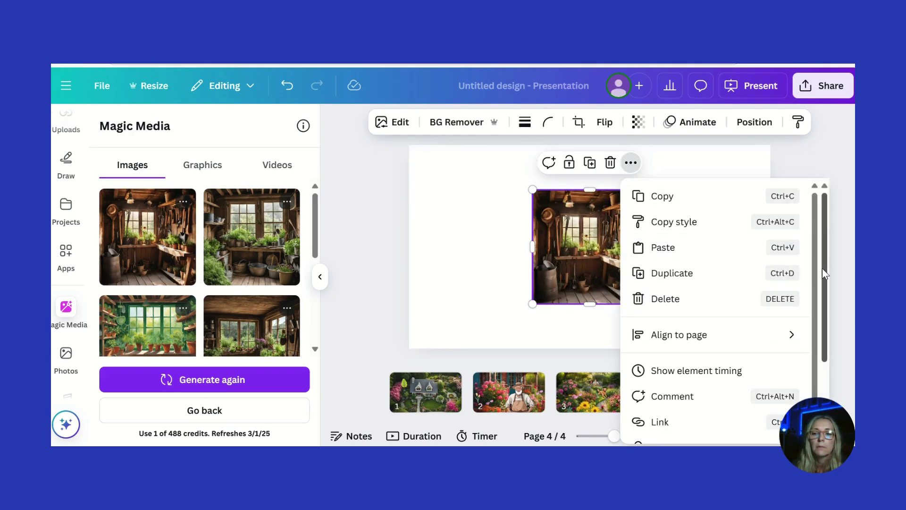
drag(823, 273, 820, 370)
click(674, 413)
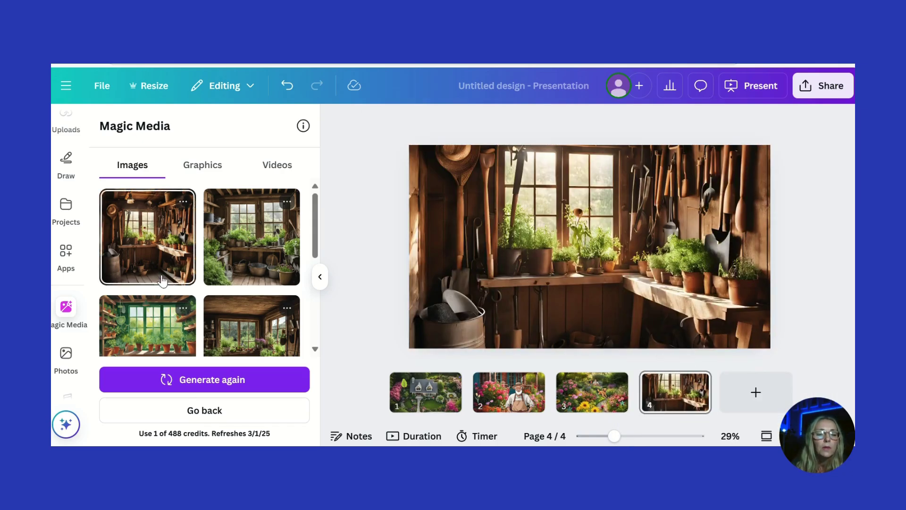
Step: Add the uploaded cartoon grandfather to the shed page, enlarge him, and place him at the lower right of the page
scroll(85, 231, up, 2)
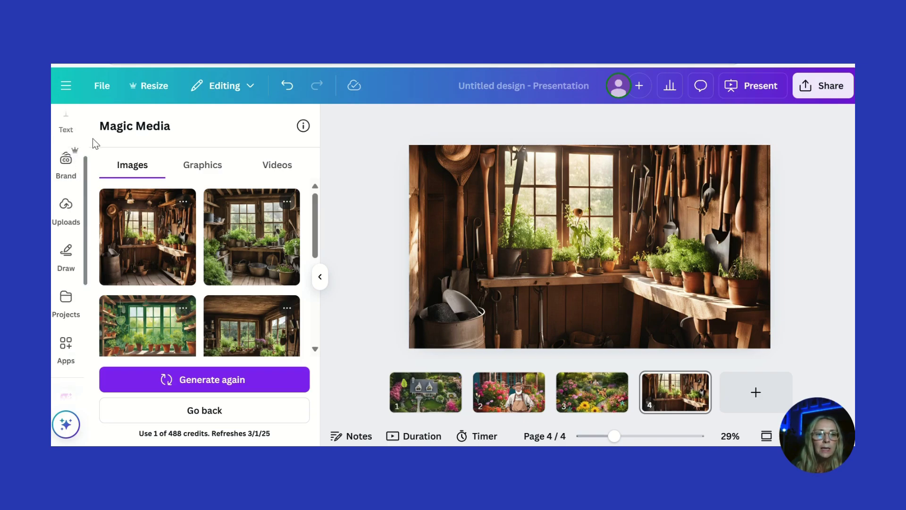
scroll(75, 160, up, 1)
click(69, 229)
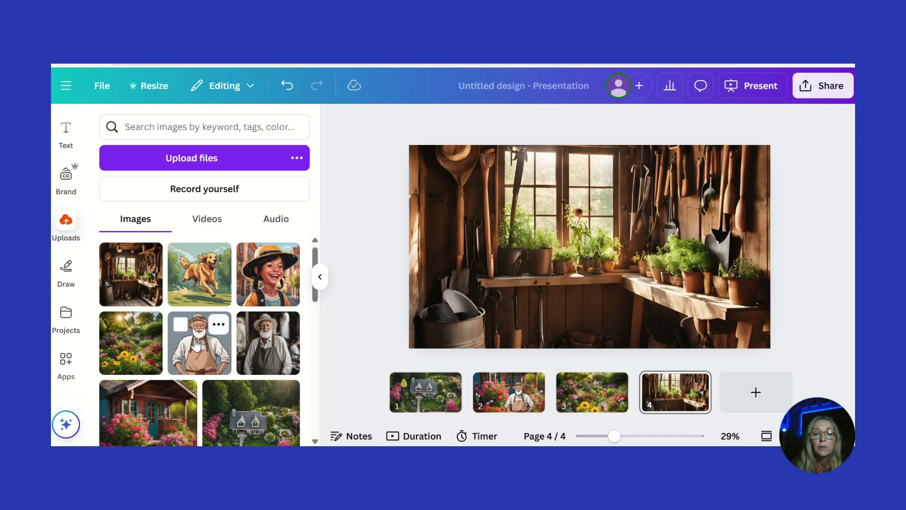
click(197, 346)
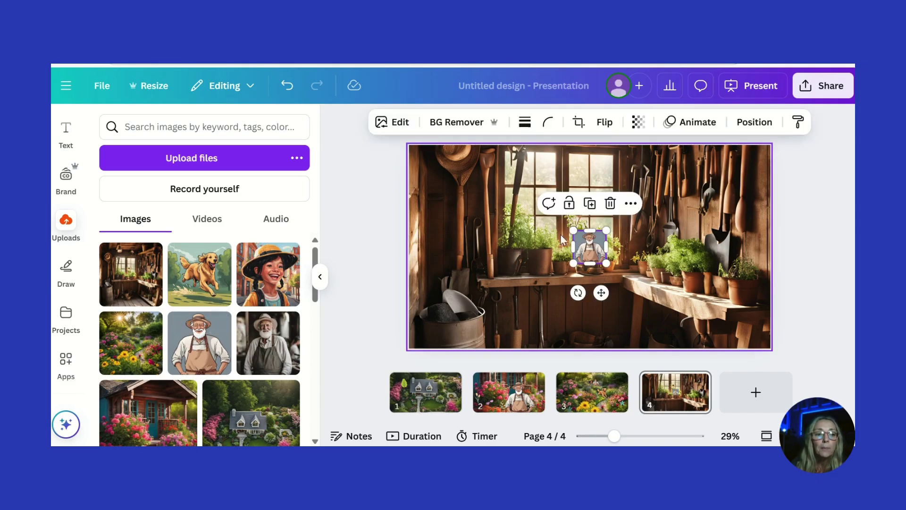
drag(574, 230, 504, 161)
drag(568, 215, 661, 267)
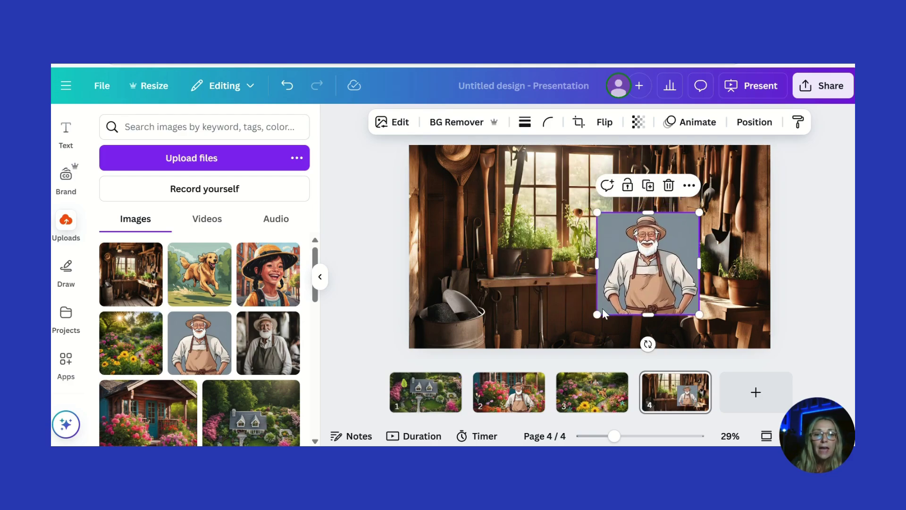
drag(599, 315, 558, 353)
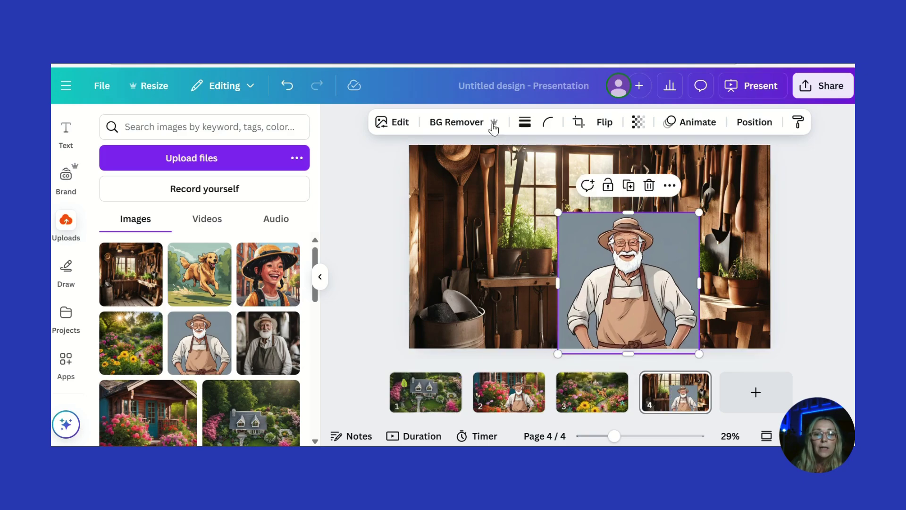
Step: Remove the grandfather image's background and enlarge him into a head-and-shoulders close-up at the right of the shed page
click(451, 123)
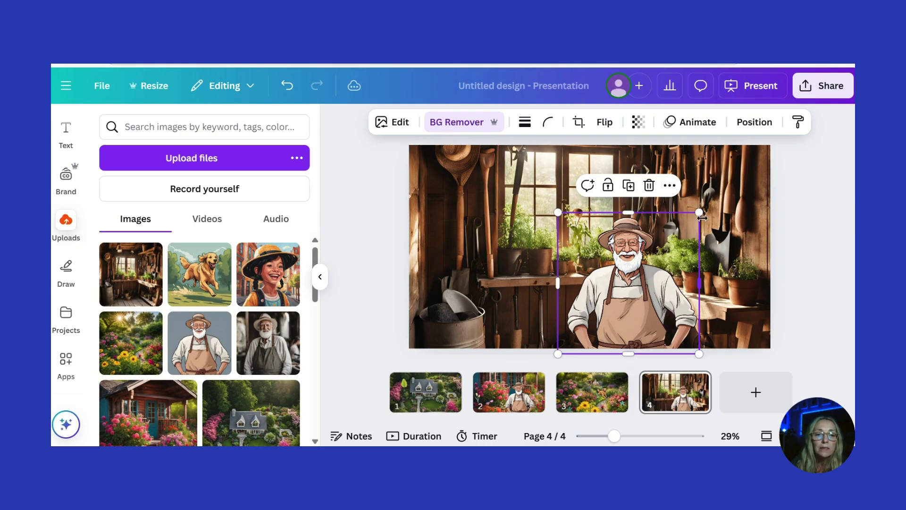
drag(701, 213, 797, 117)
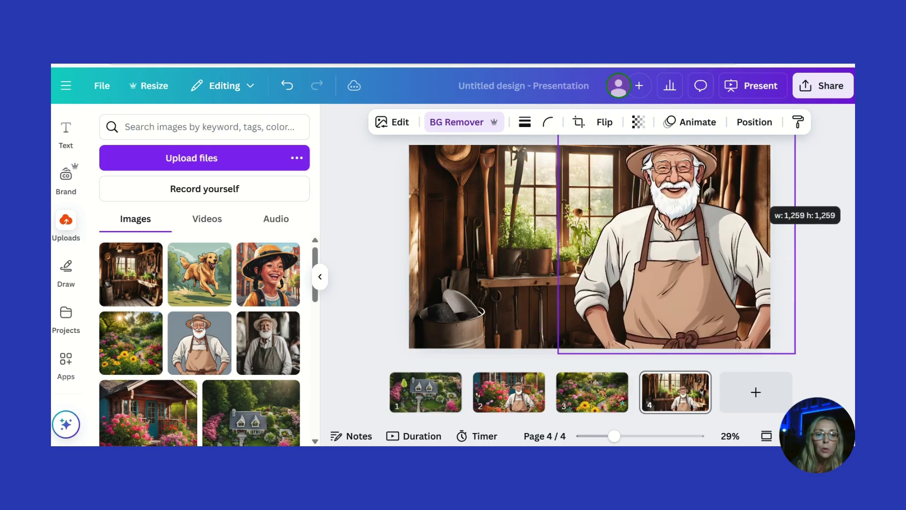
drag(637, 249, 612, 310)
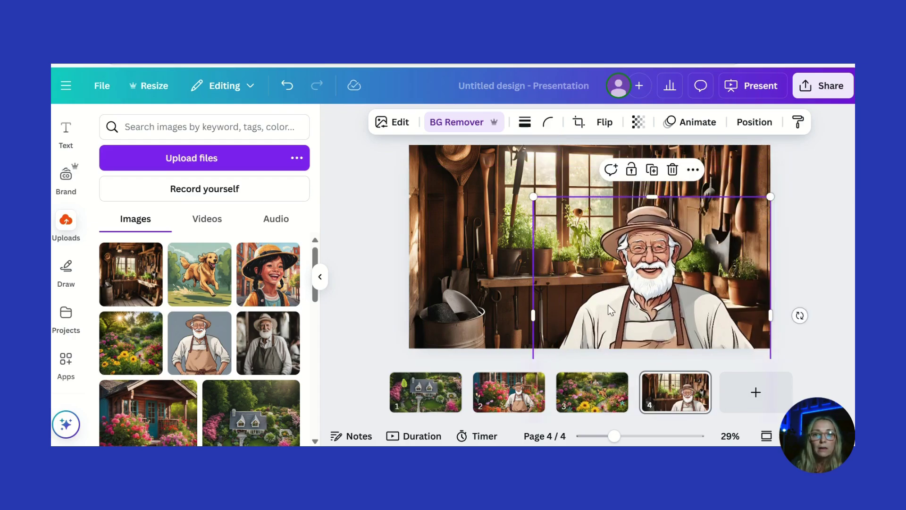
drag(532, 195, 453, 139)
drag(575, 215, 643, 259)
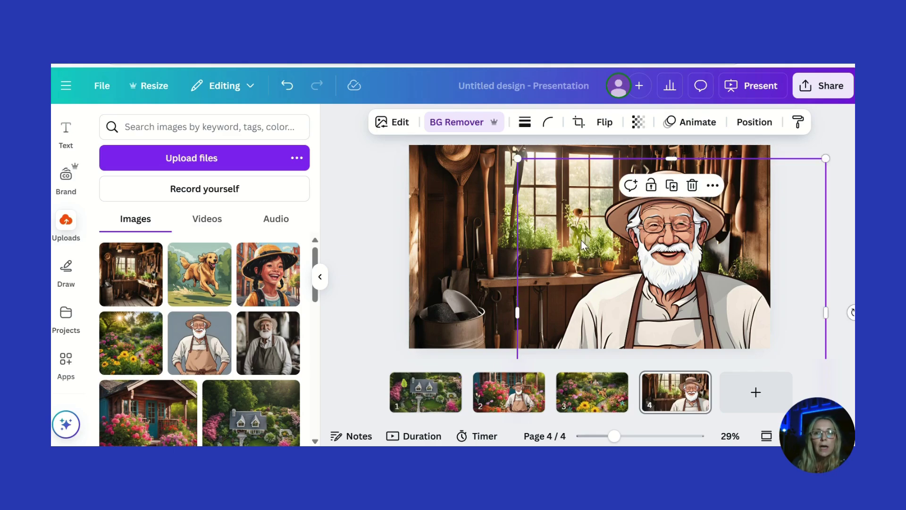
drag(516, 159, 370, 67)
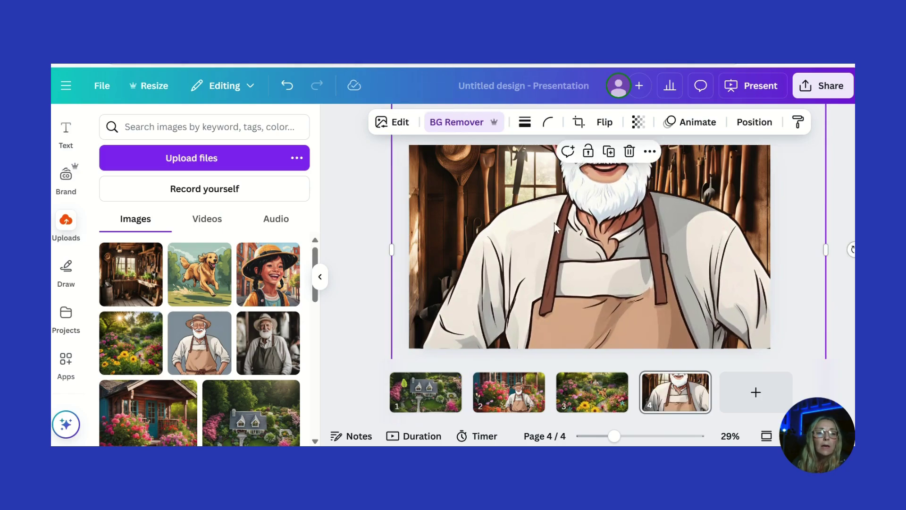
drag(592, 299, 684, 370)
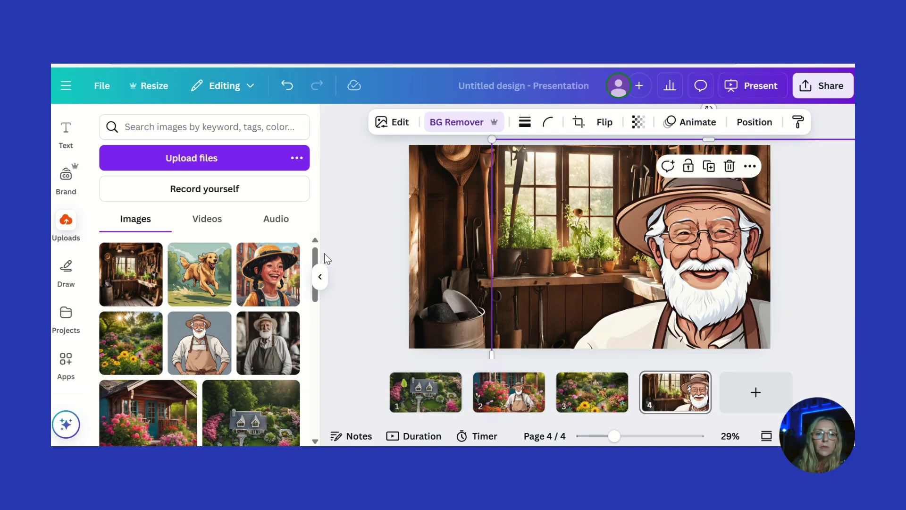
click(367, 251)
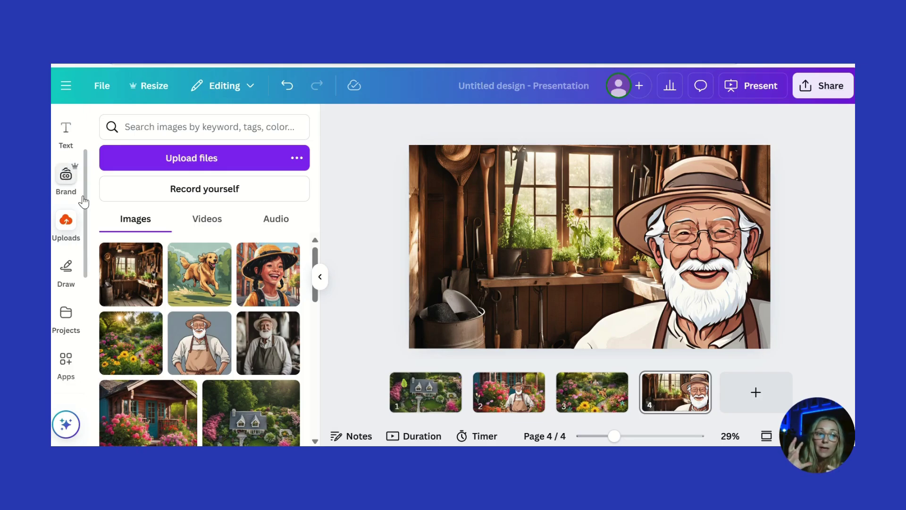
Step: Search the elements for "insect flying"
scroll(86, 210, up, 3)
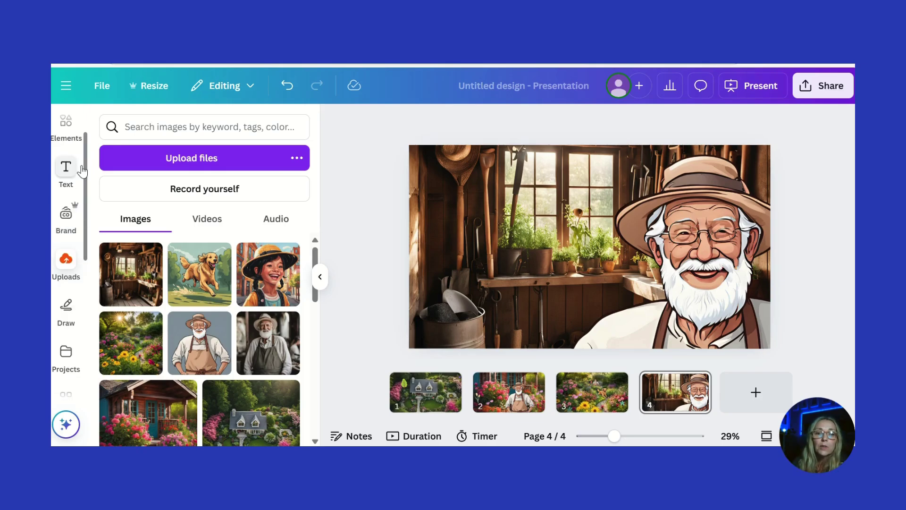
click(64, 181)
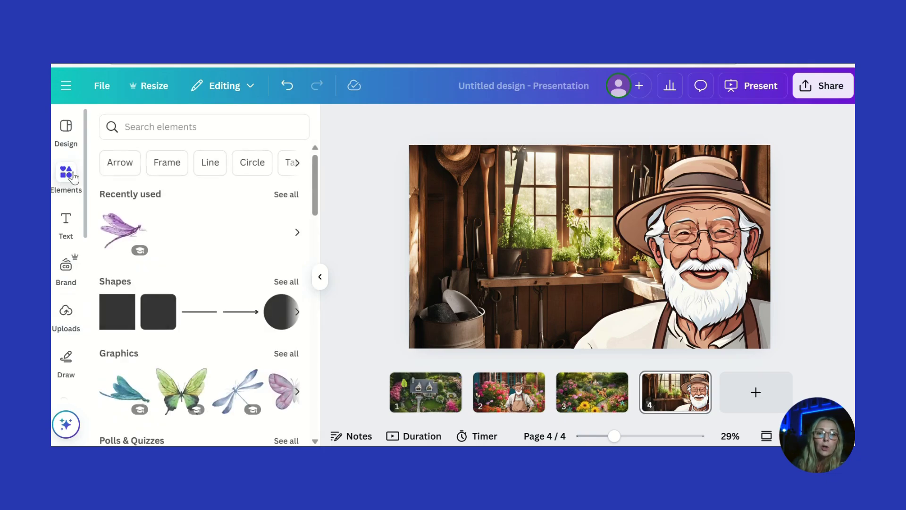
click(154, 121)
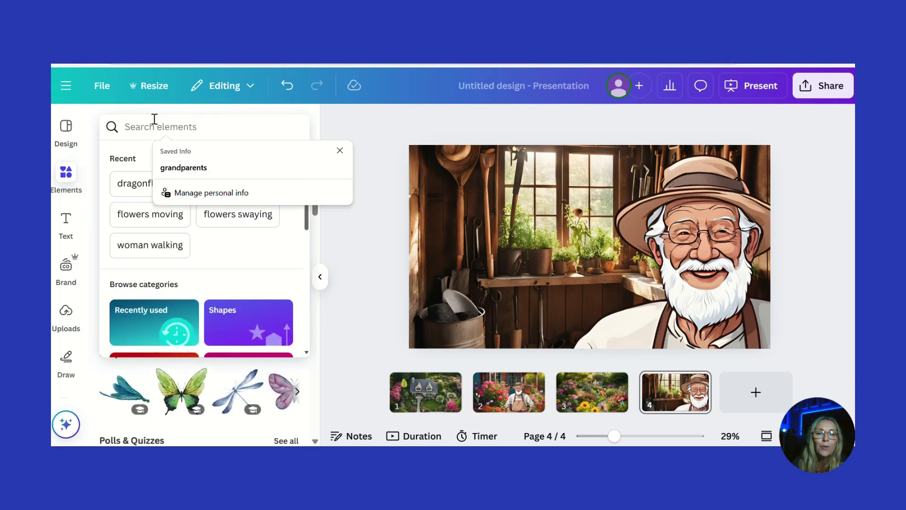
text(insect)
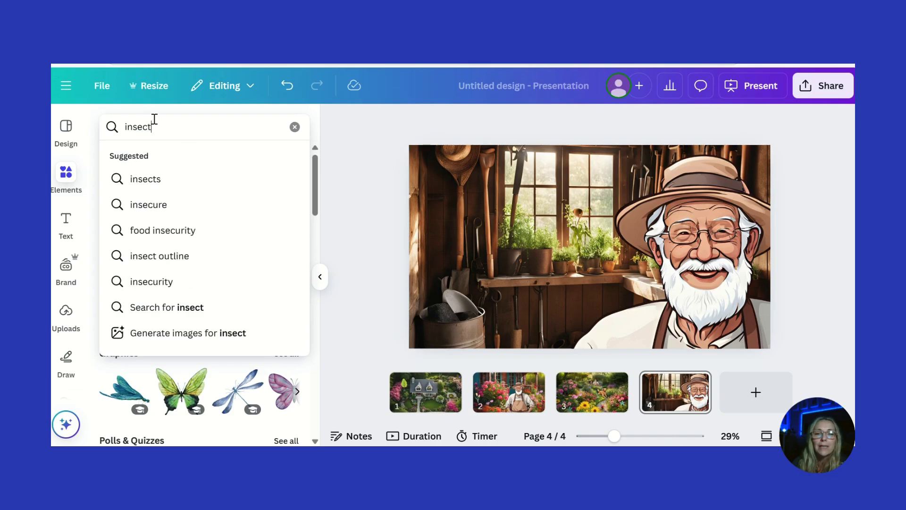
text(s)
key(BackSpace)
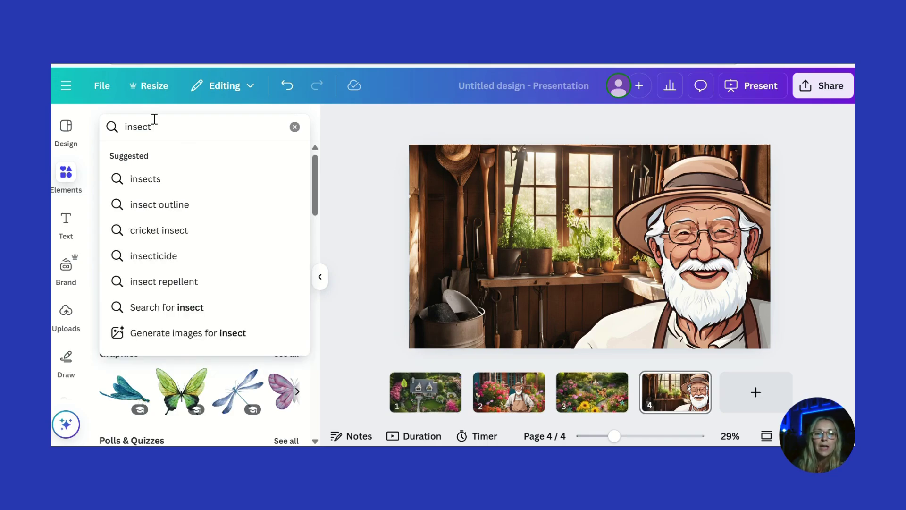
text(g)
text(l)
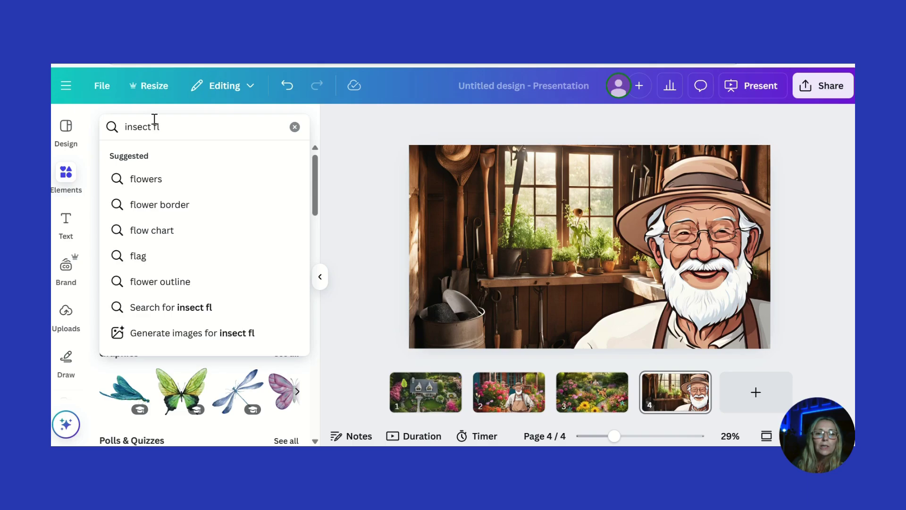
text(ying)
key(Return)
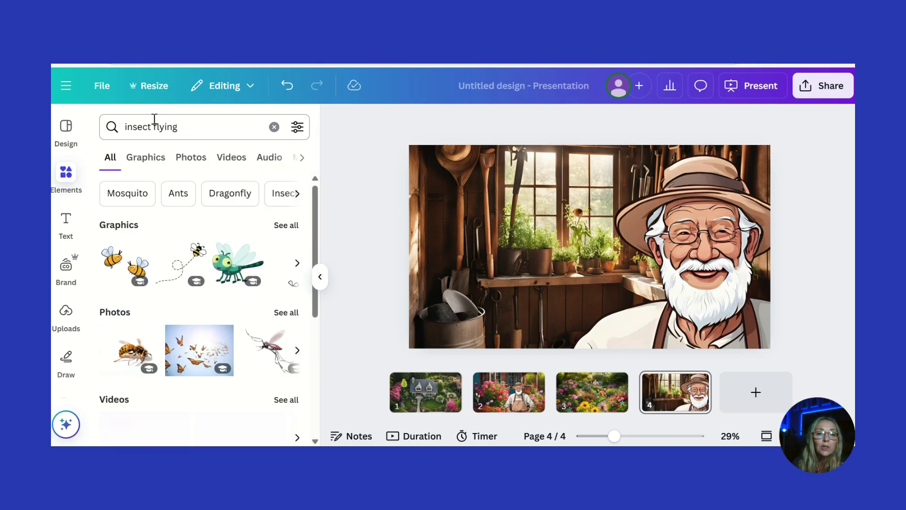
Step: Add the three flying fireflies graphic from the full graphics results to page 4 and shrink it over the plants at the shed window
click(299, 231)
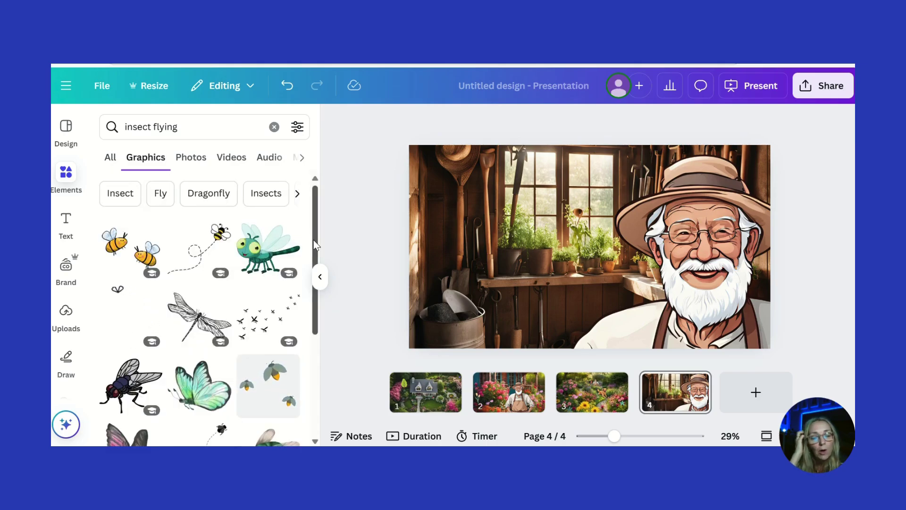
click(295, 361)
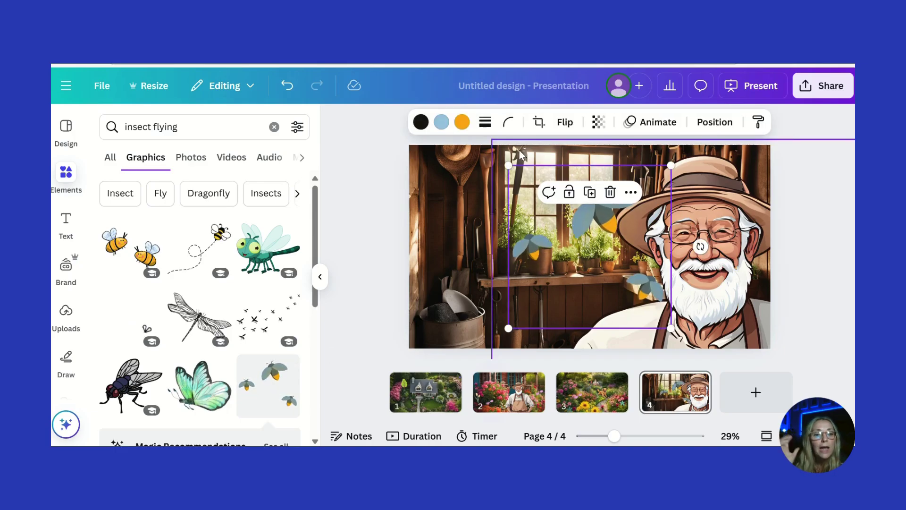
drag(509, 165, 589, 232)
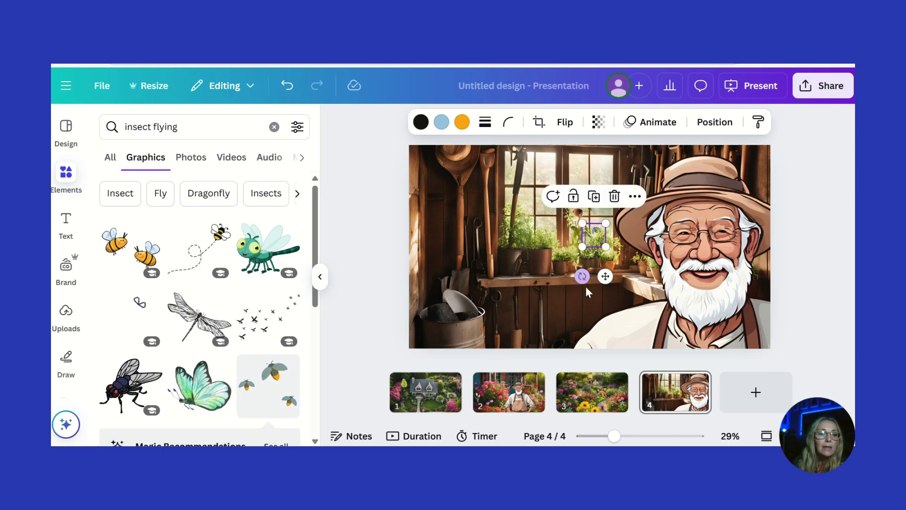
click(582, 307)
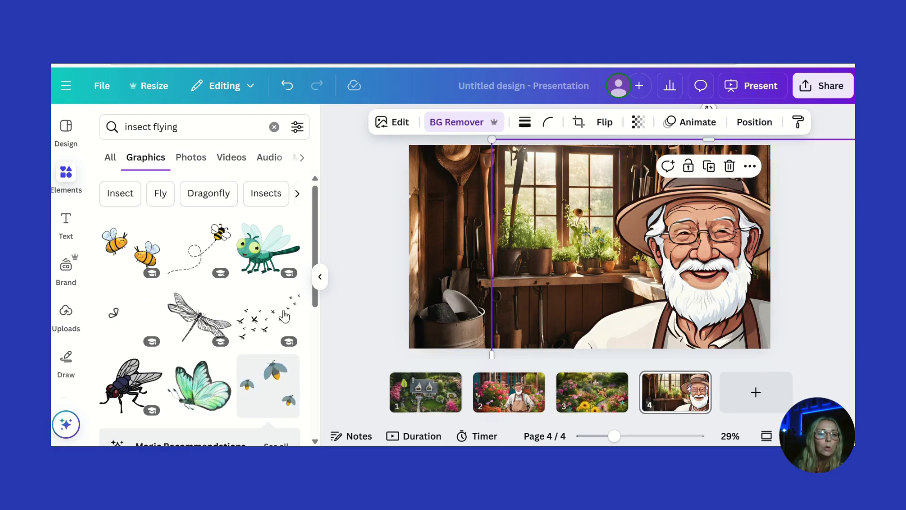
Step: Search the graphics for "sunlight", add the yellow diagonal light ray to page 4, and position it over the shed window
mouse_move(174, 321)
mouse_move(155, 258)
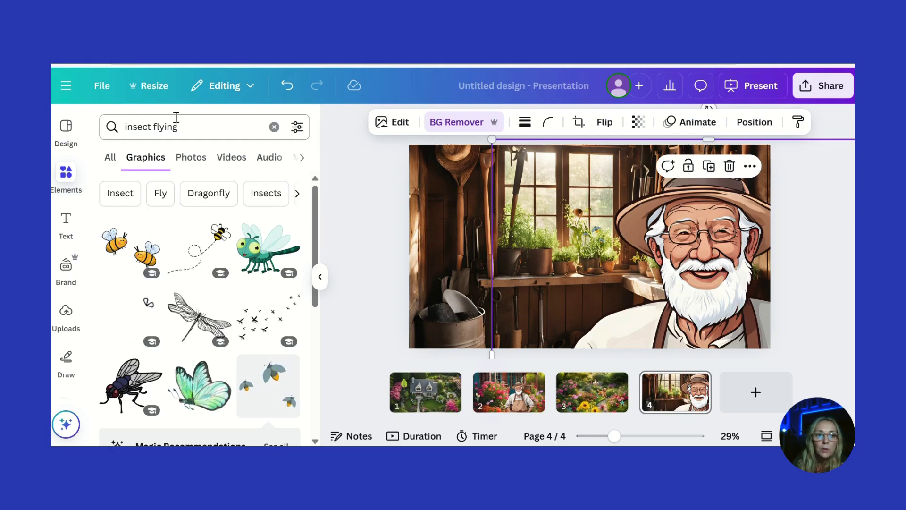
click(190, 126)
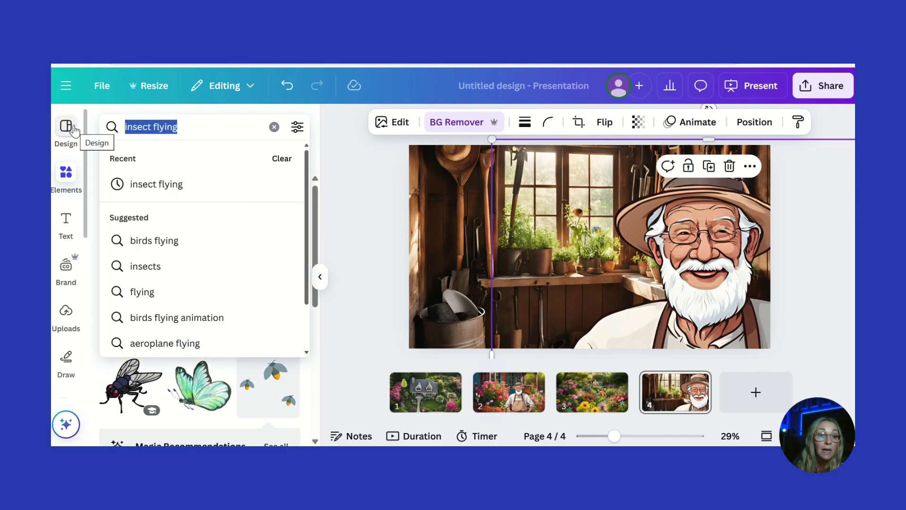
text(nlight)
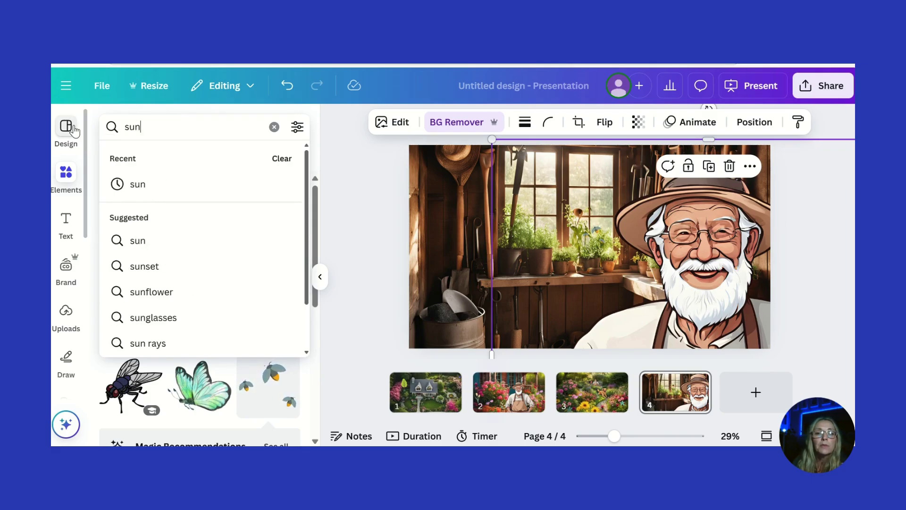
key(Return)
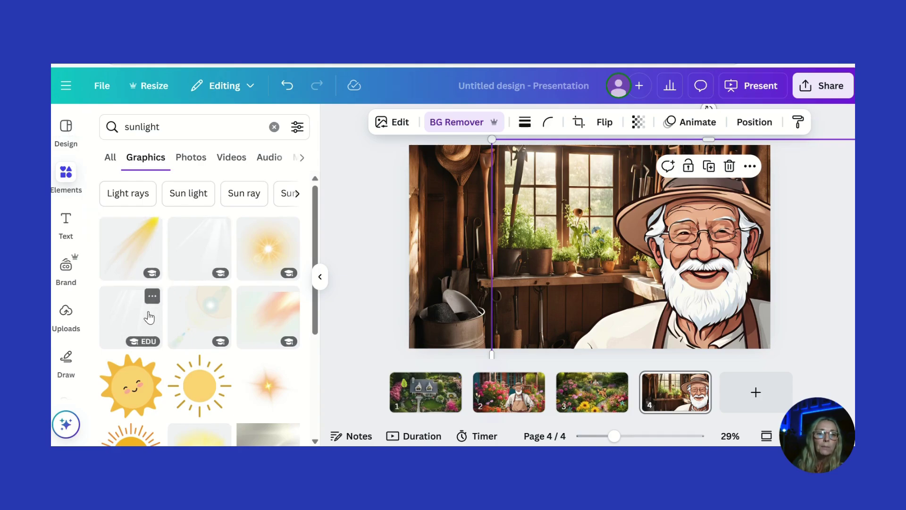
click(142, 245)
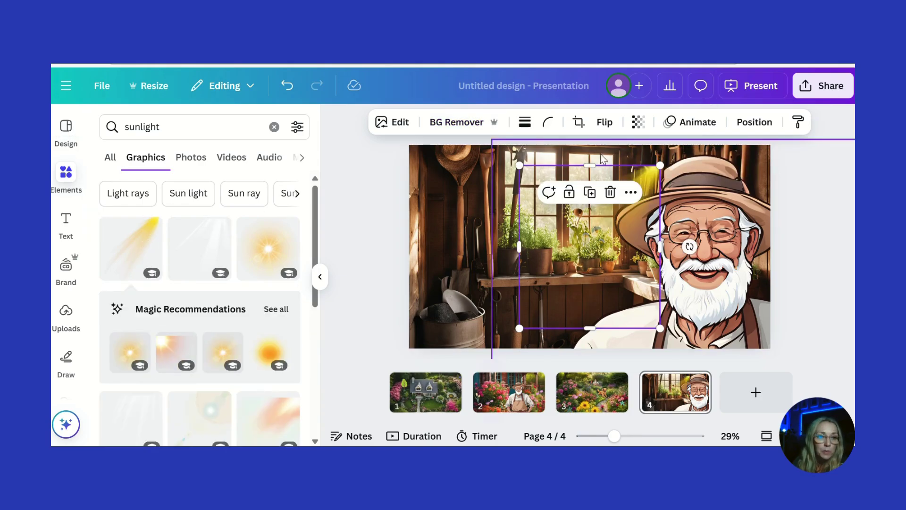
drag(650, 180, 607, 163)
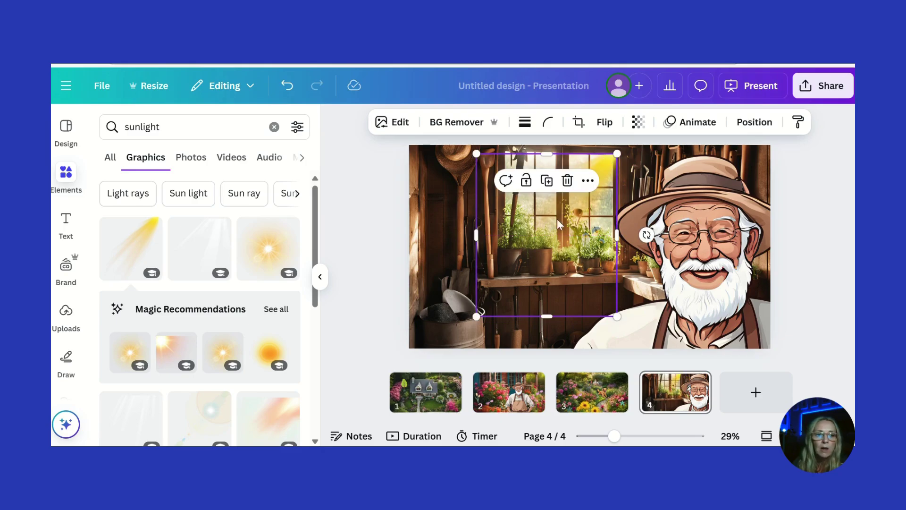
click(358, 207)
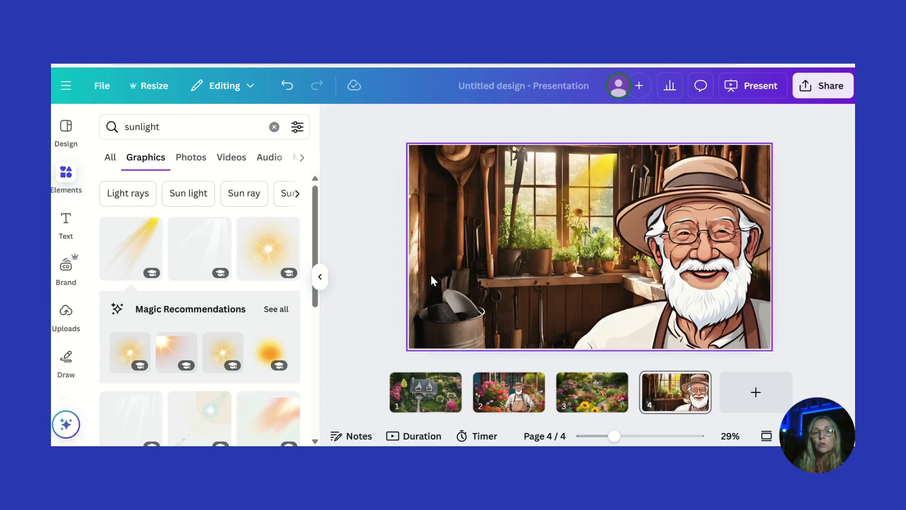
Step: Search the graphics for "flower" and add the orange five-petal flower with the red centre to page 4
click(194, 131)
key(ctrl+a)
text(f)
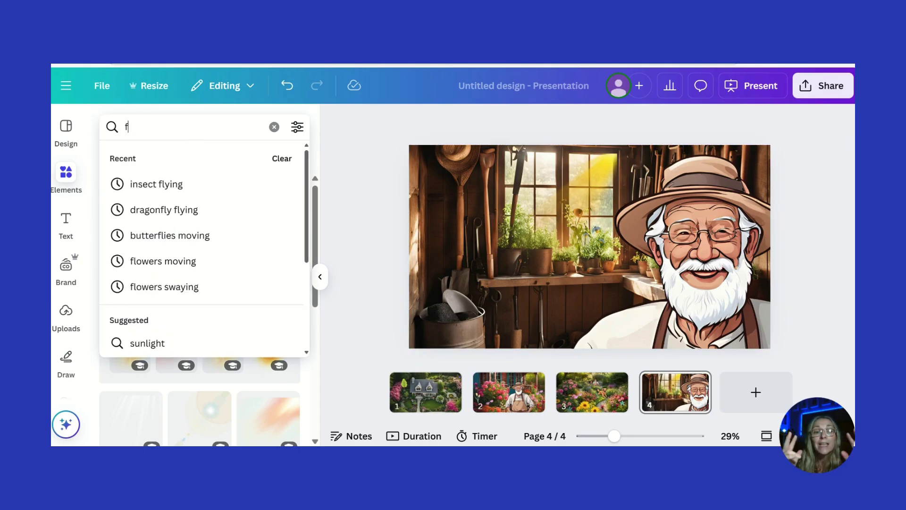
text(lower)
key(Return)
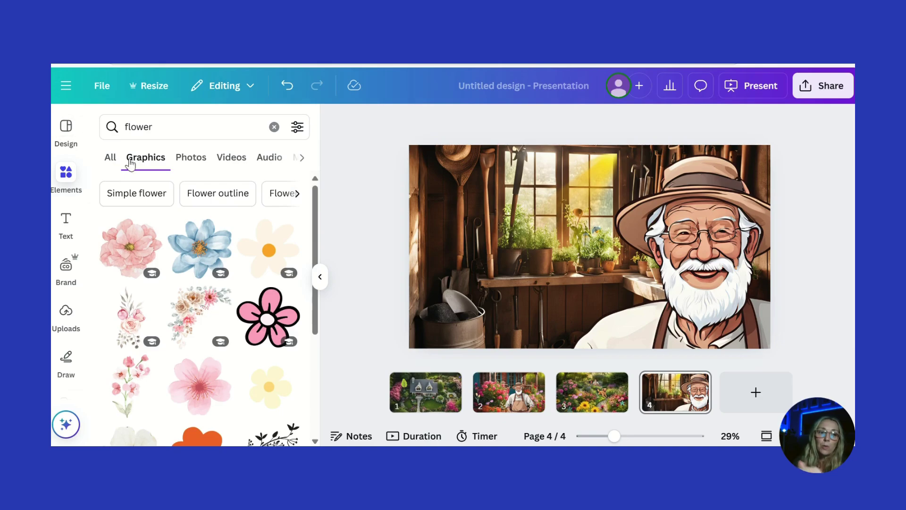
scroll(313, 293, down, 2)
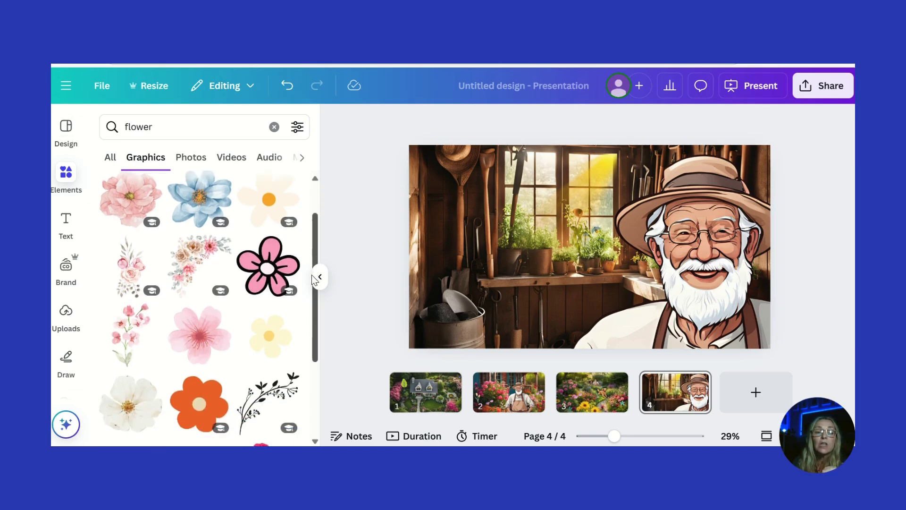
scroll(303, 358, down, 3)
scroll(303, 358, down, 3)
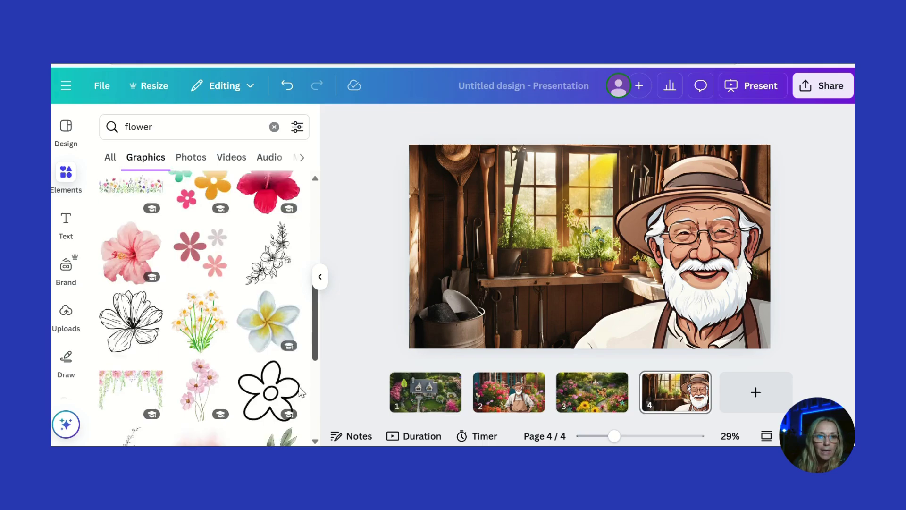
scroll(302, 410, down, 4)
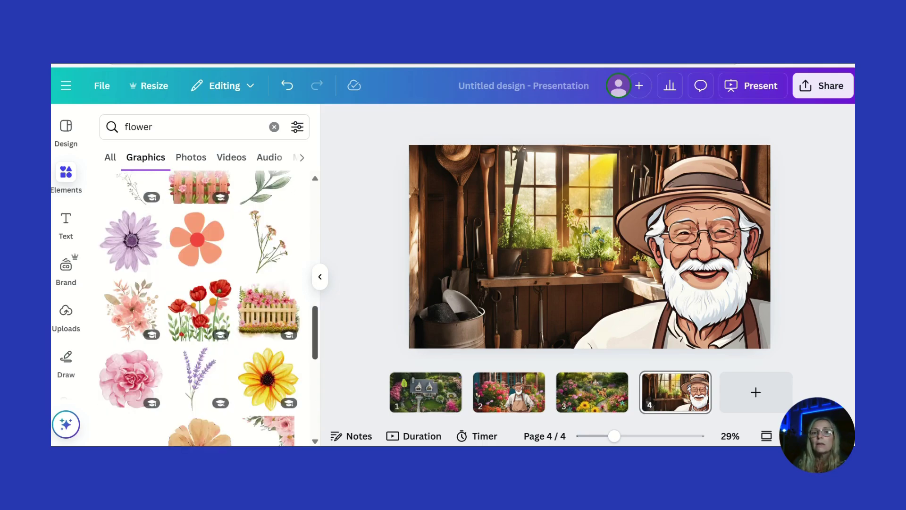
click(212, 222)
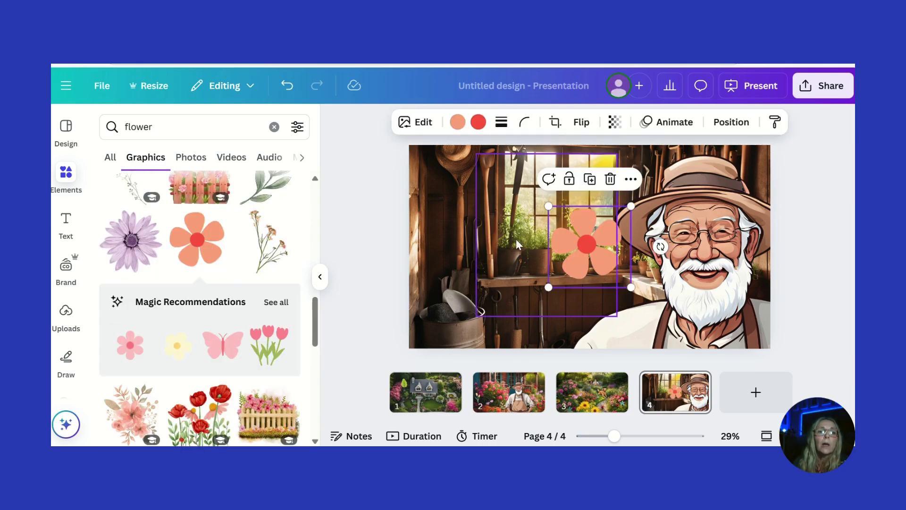
Step: Shrink the orange flower and place it on the brim of the grandfather's hat
drag(585, 255, 662, 188)
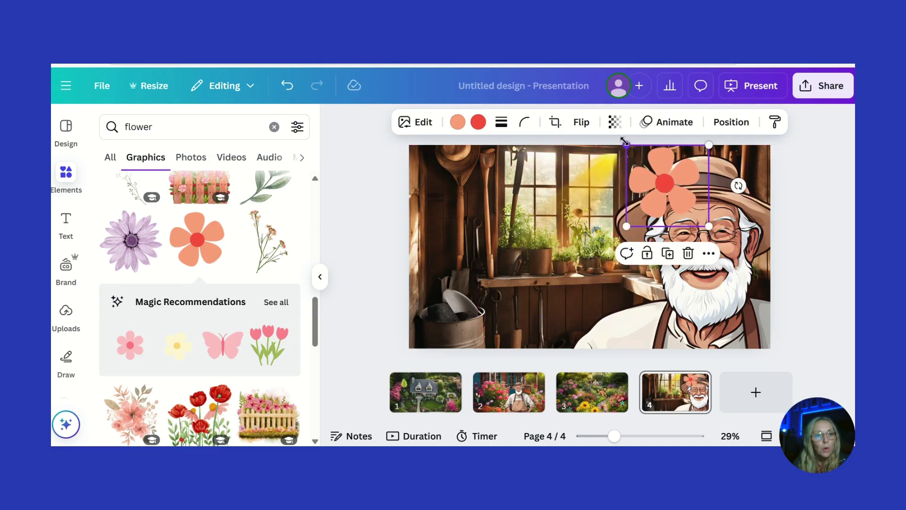
drag(625, 141, 659, 176)
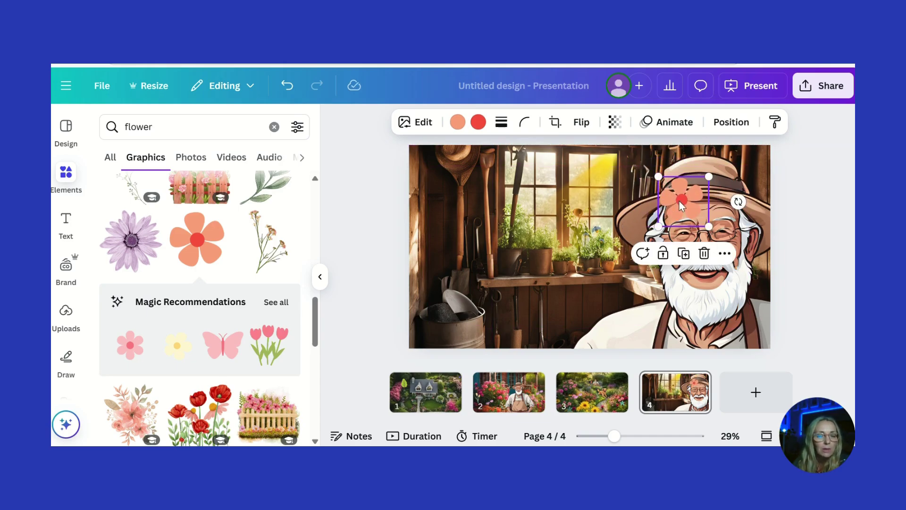
drag(681, 204, 659, 191)
click(845, 239)
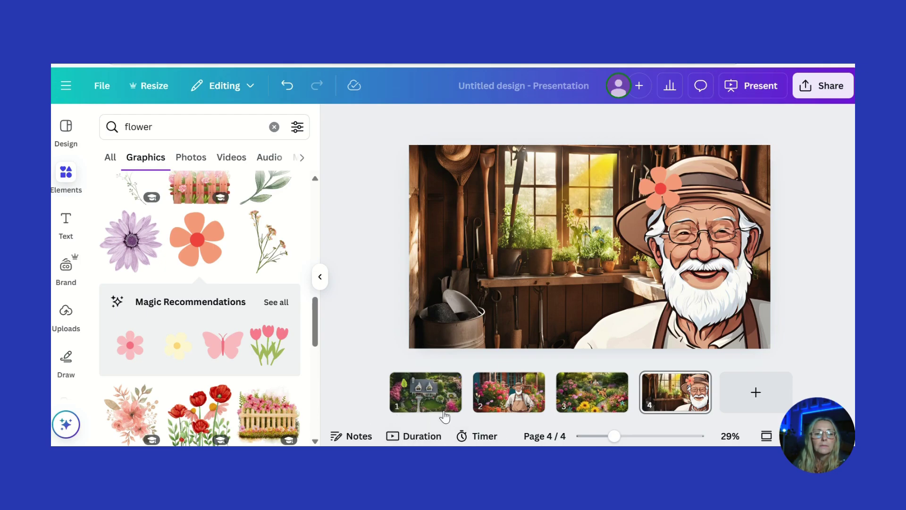
Step: Add a Match & Move transition between pages 1 and 2 with a duration of 1.5 seconds
click(467, 405)
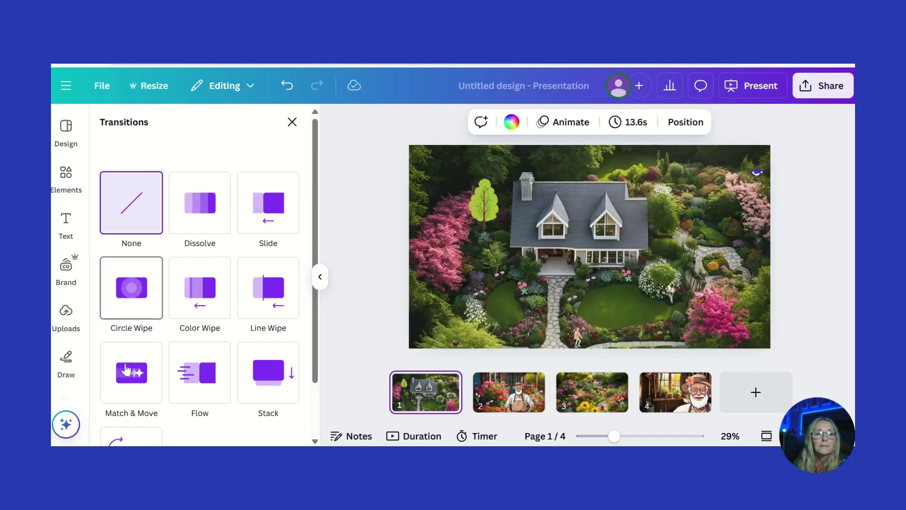
click(135, 378)
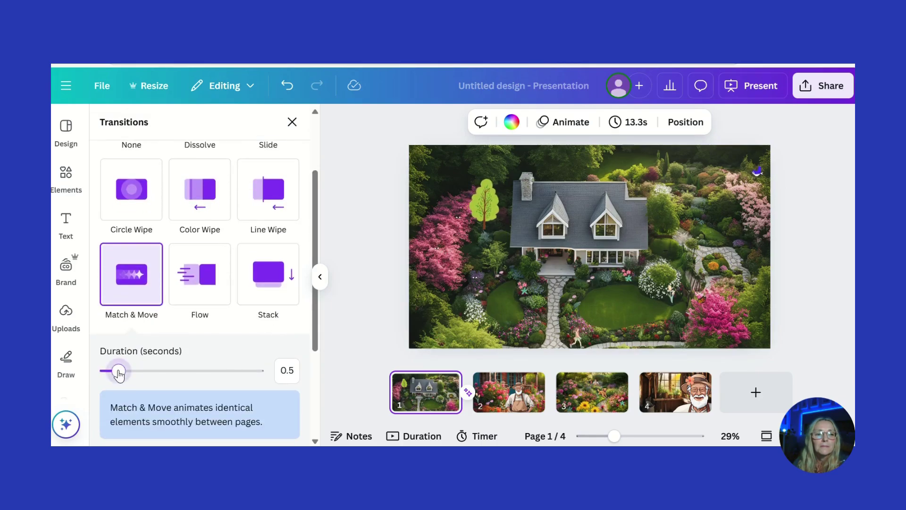
drag(119, 375, 149, 378)
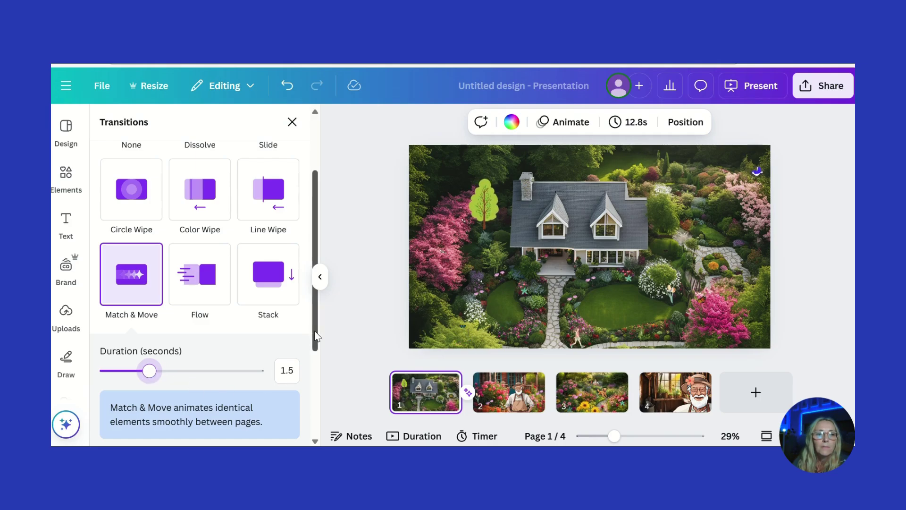
scroll(302, 340, down, 3)
click(246, 427)
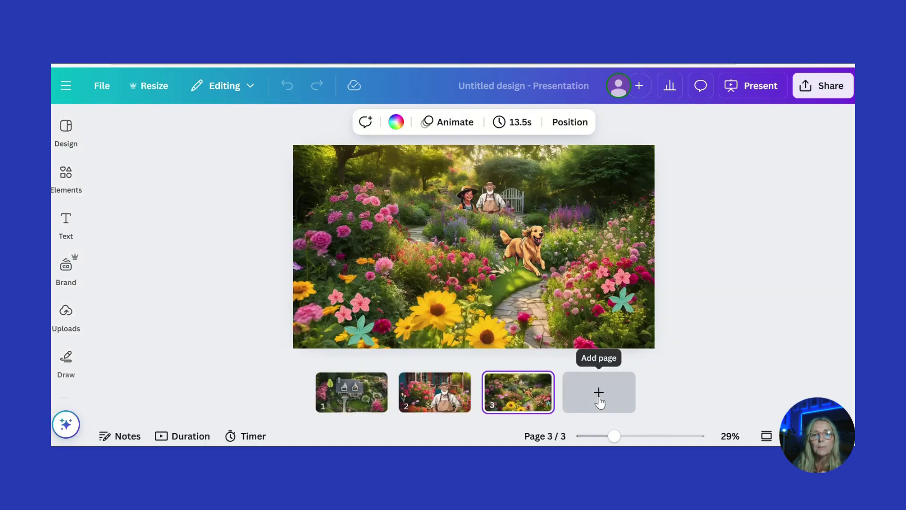
Step: Add a blank page 4 after the flower garden page and open the Magic Media image generator
click(599, 393)
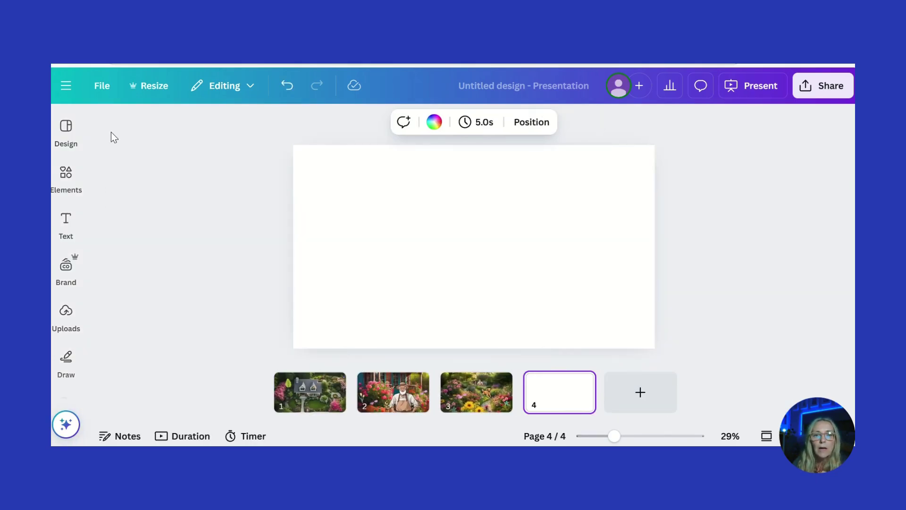
click(69, 176)
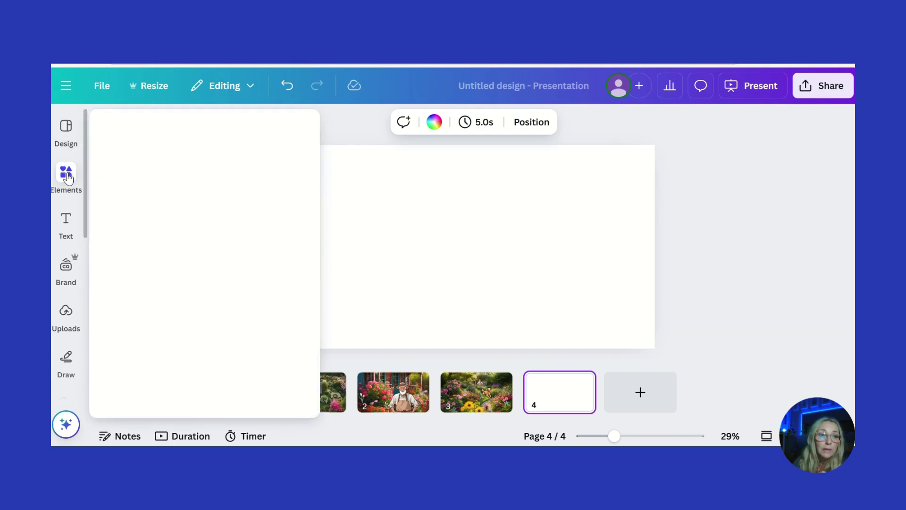
click(80, 218)
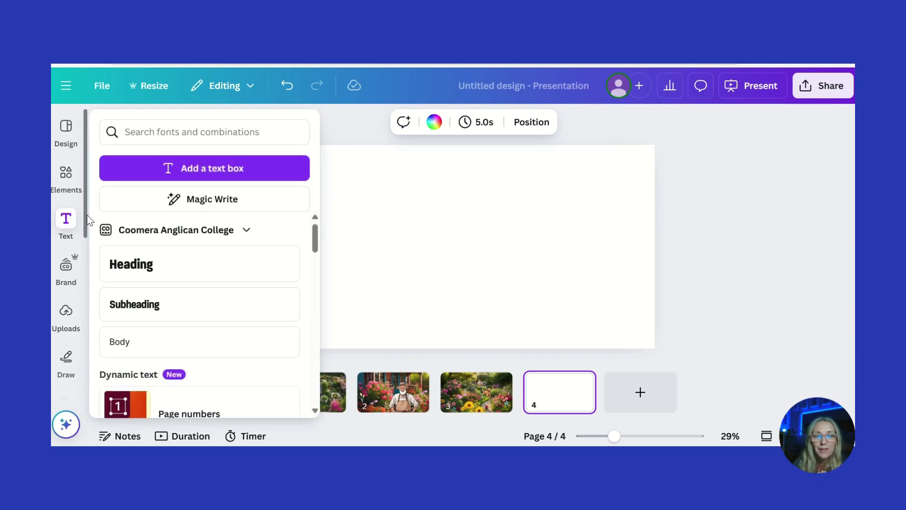
scroll(86, 214, down, 4)
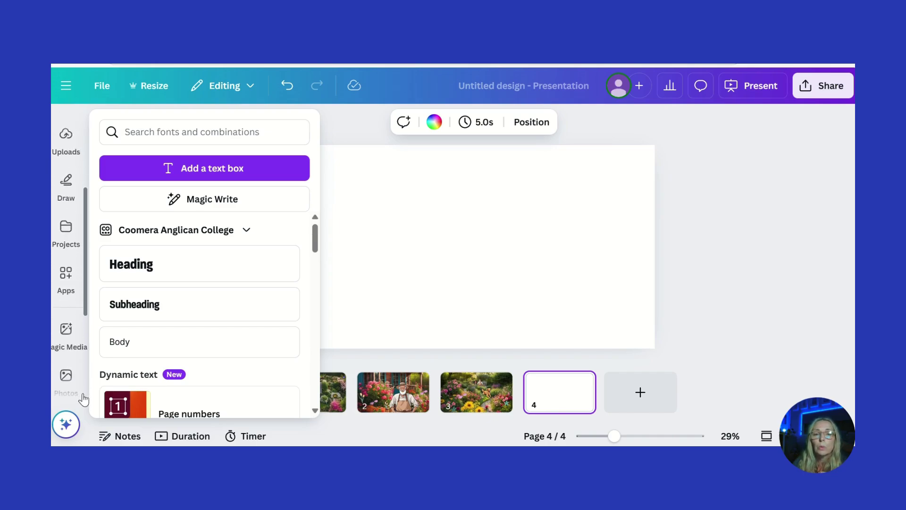
click(66, 308)
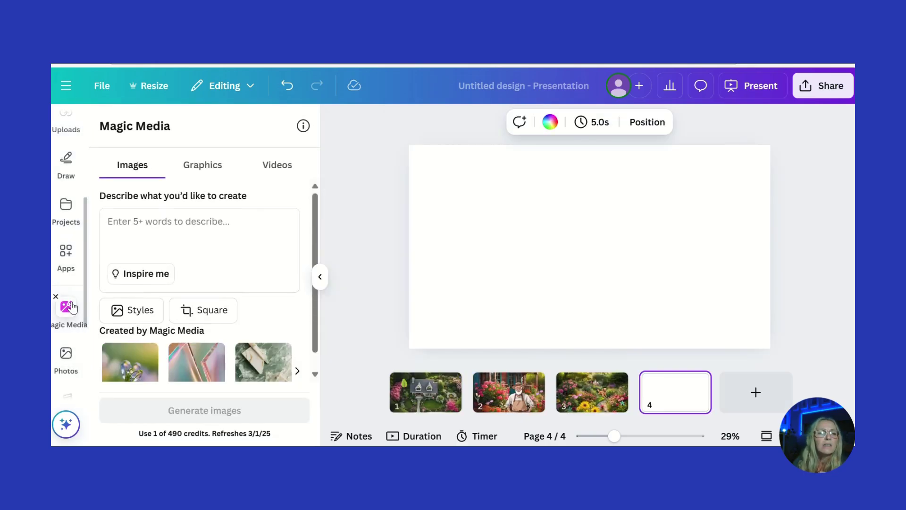
scroll(315, 264, down, 1)
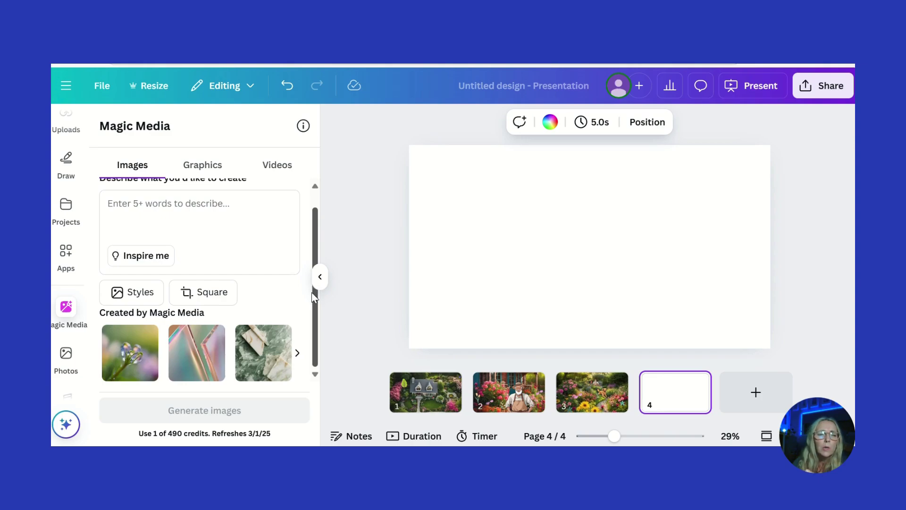
scroll(310, 244, up, 1)
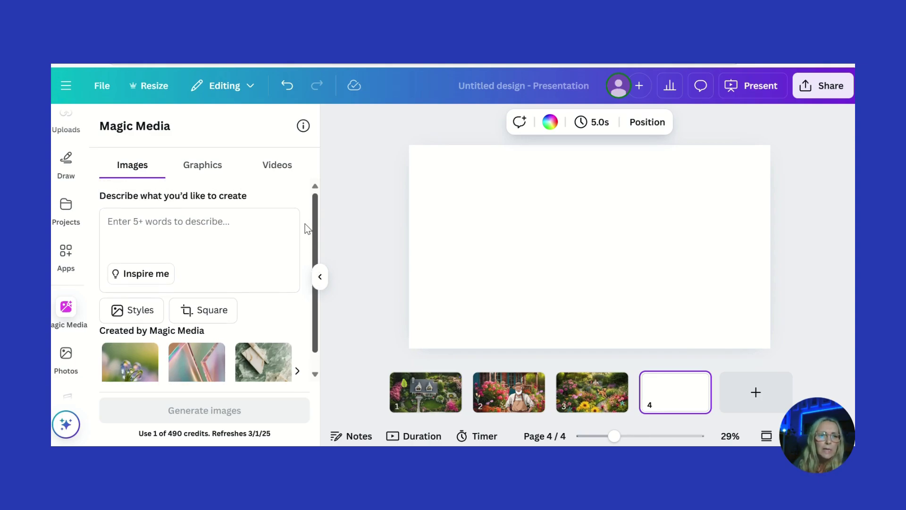
Step: Generate images from the prompt "garden shed, rustic, with gardening tools inside, window out to garden" and return to the prompt below the results
click(139, 215)
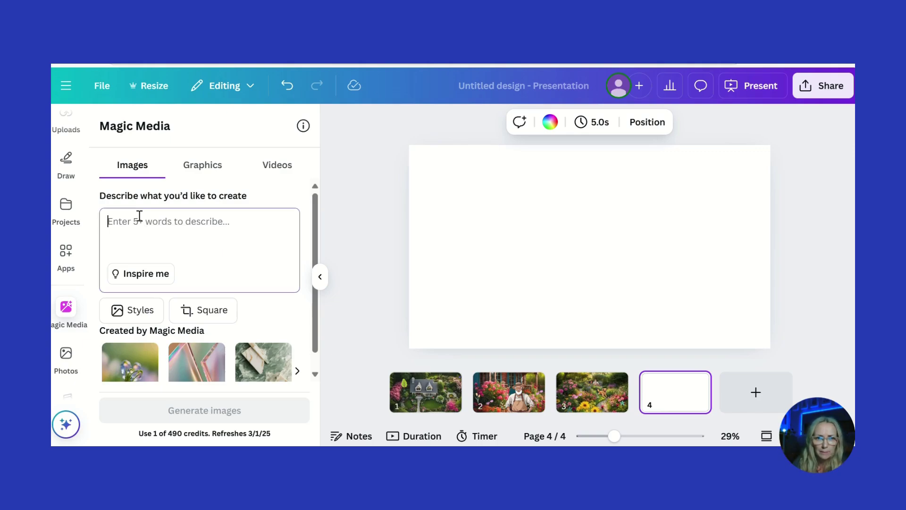
text(ga)
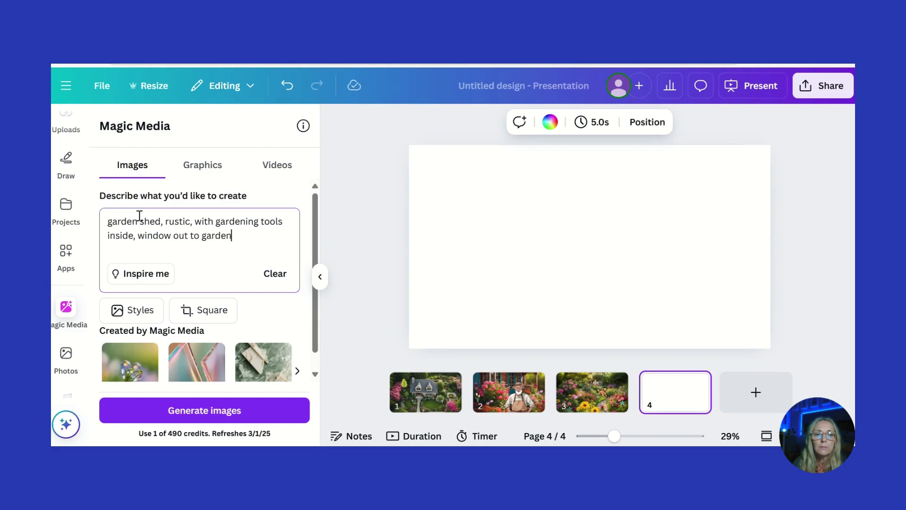
key(Return)
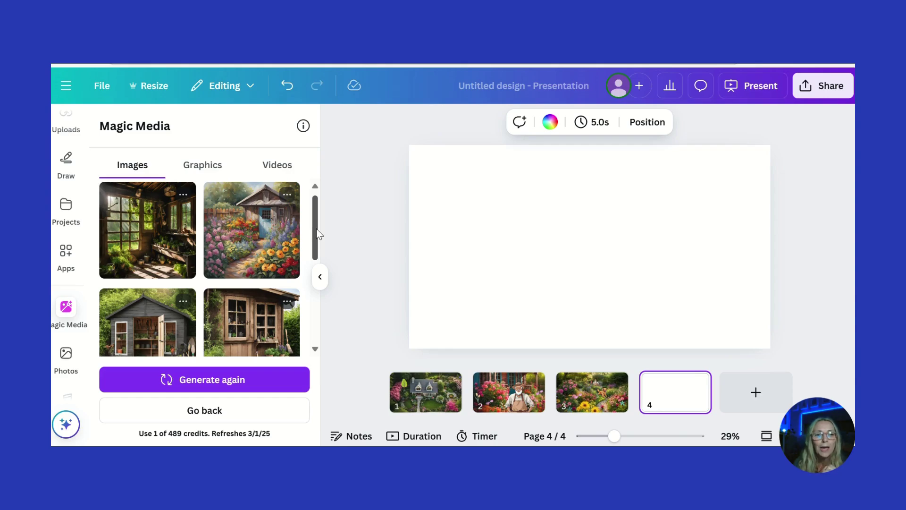
drag(316, 228, 321, 304)
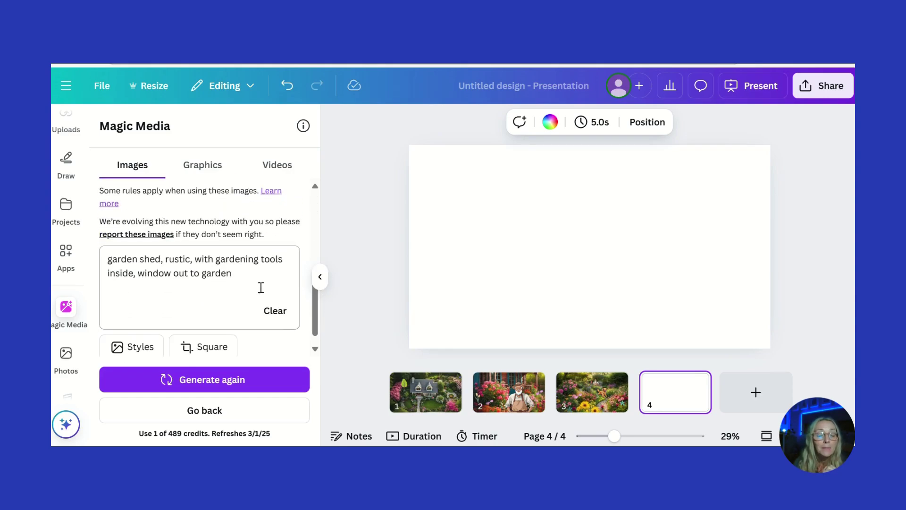
Step: Add "inside" at the start of the garden shed prompt and generate a new set of images
click(108, 259)
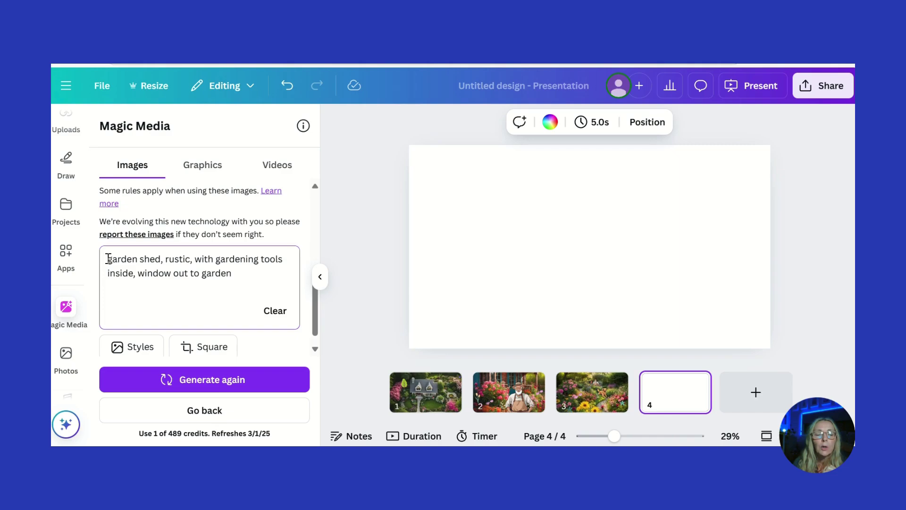
text(inside)
key(Return)
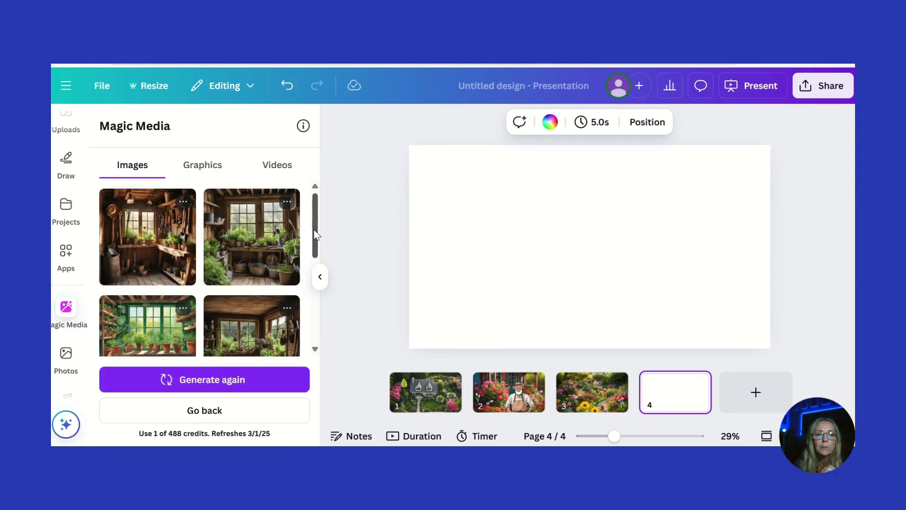
Step: Insert the first generated shed interior image on page 4 and set it as the page background
click(161, 250)
click(631, 163)
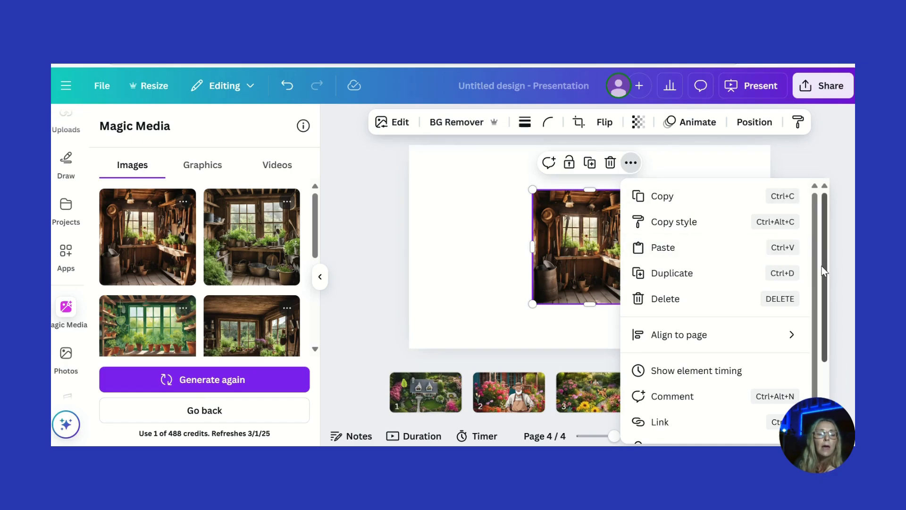
drag(824, 272, 820, 362)
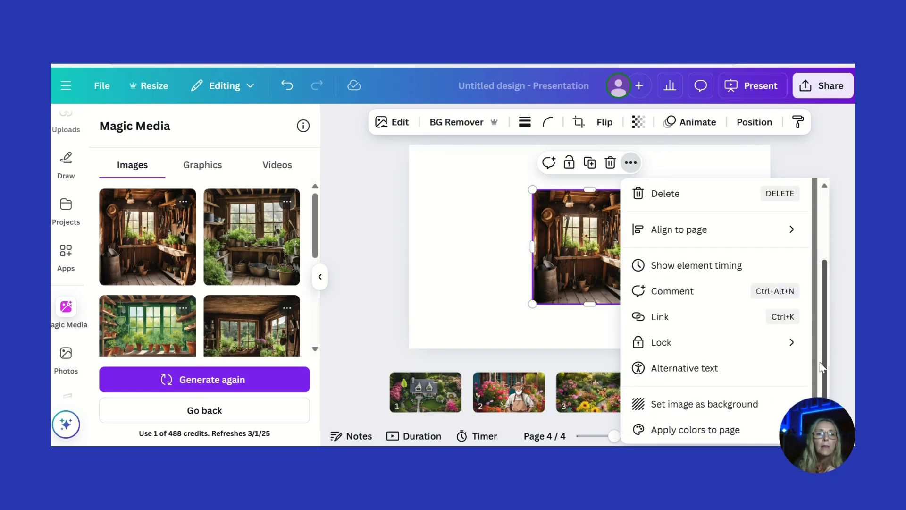
click(672, 408)
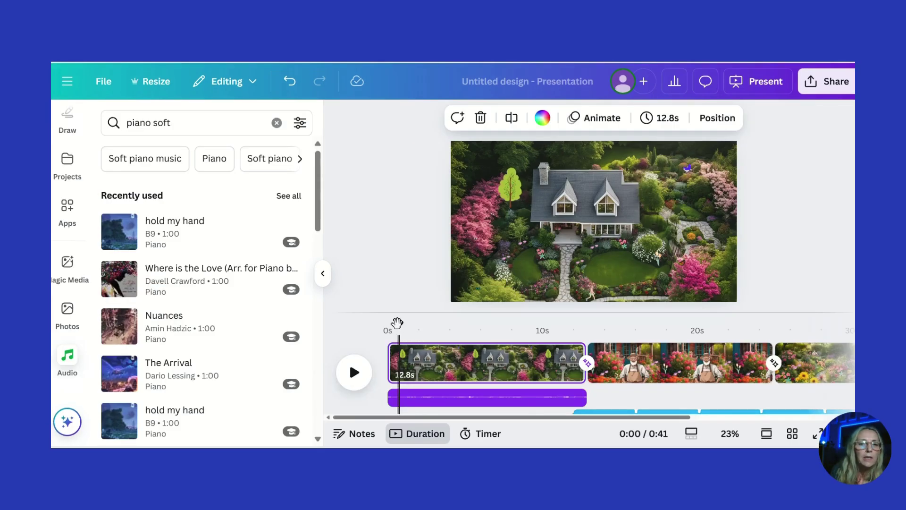
Step: Return the playhead to 0s and present the design full screen from the cottage garden page
drag(398, 323, 387, 323)
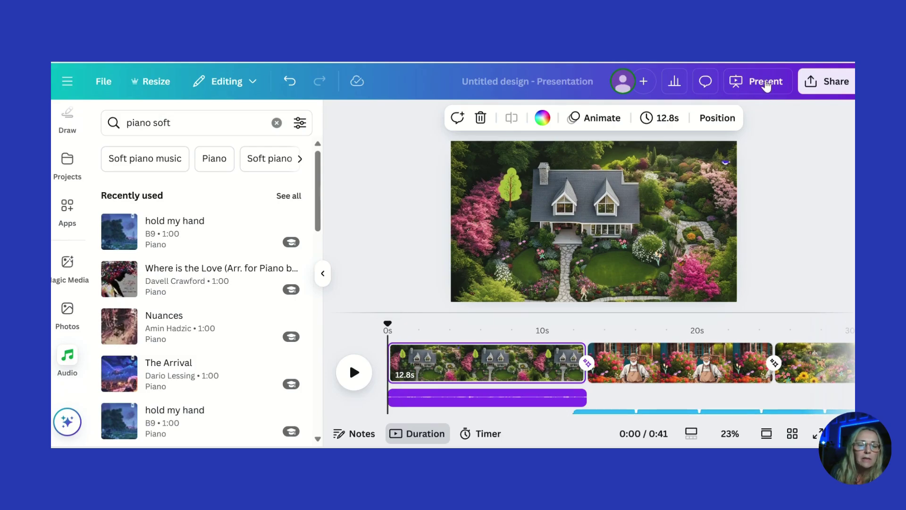
click(764, 83)
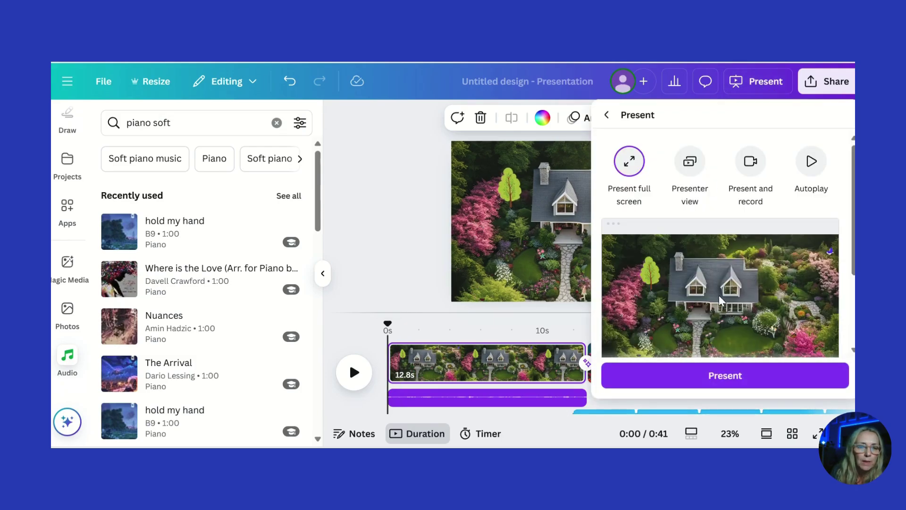
click(714, 377)
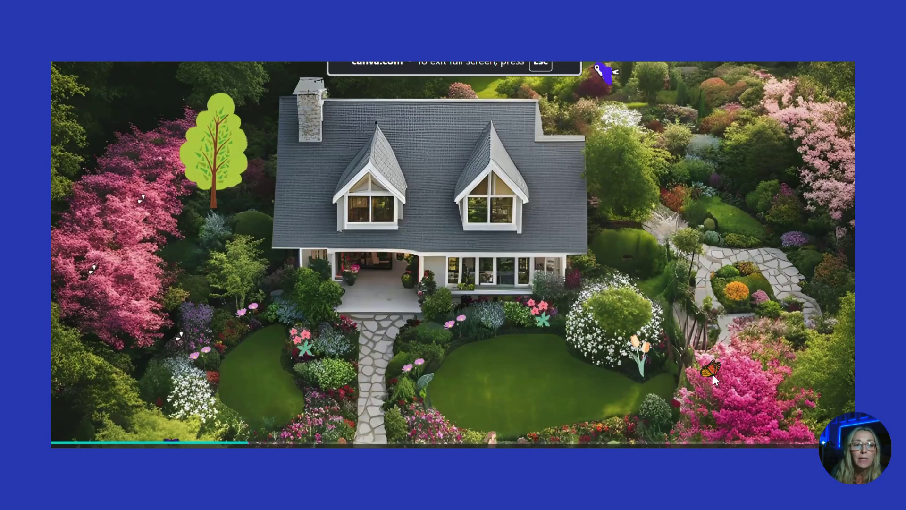
Step: Raise the system volume to 60 while the full-screen presentation plays
key(XF86AudioRaiseVolume)
key(XF86AudioRaiseVolume)
key(XF86AudioRaiseVolume)
key(XF86AudioRaiseVolume)
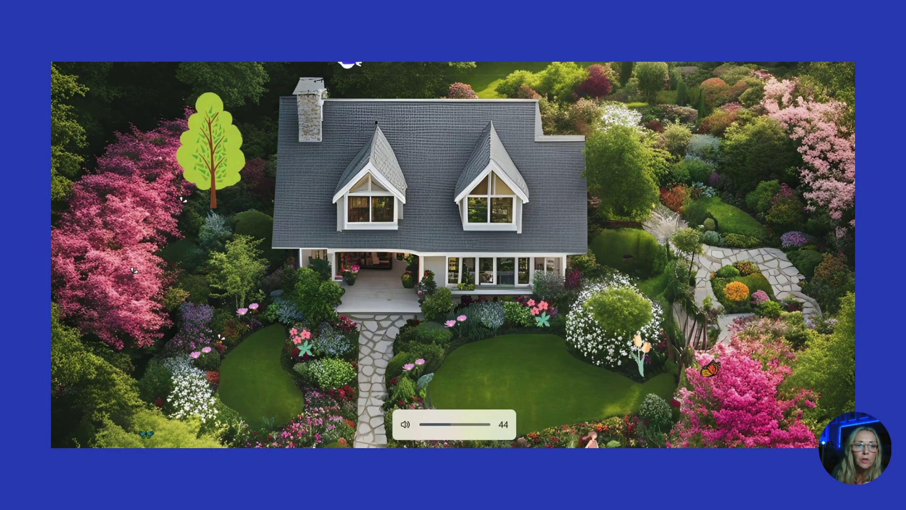
key(XF86AudioRaiseVolume)
key(XF86AudioRaiseVolume)
key(XF86AudioRaiseVolume)
key(XF86AudioRaiseVolume)
key(XF86AudioRaiseVolume)
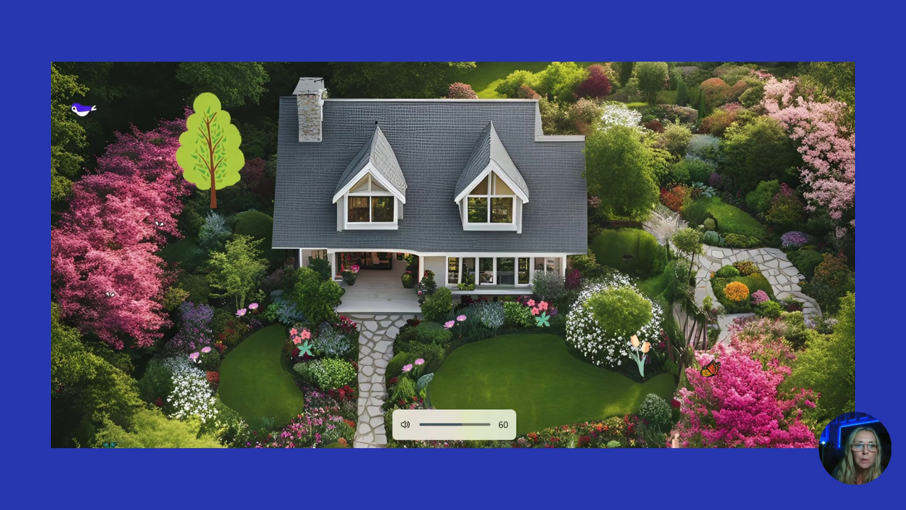